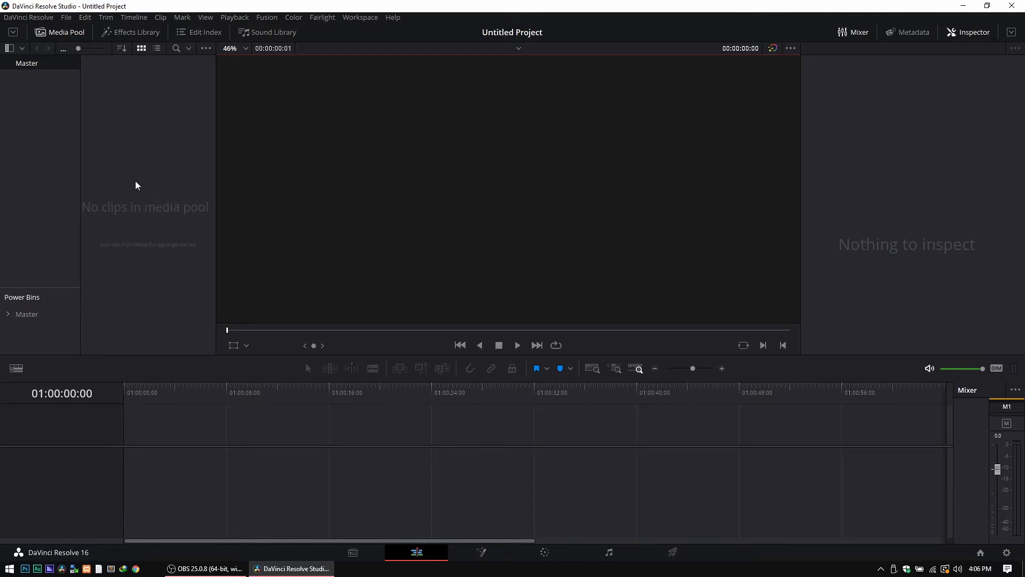
# Step: Import the video C0009.MP4 from the SDXC card's PRIVATE > M4ROOT > CLIP folder into the media pool
pyautogui.rightClick(164, 166)
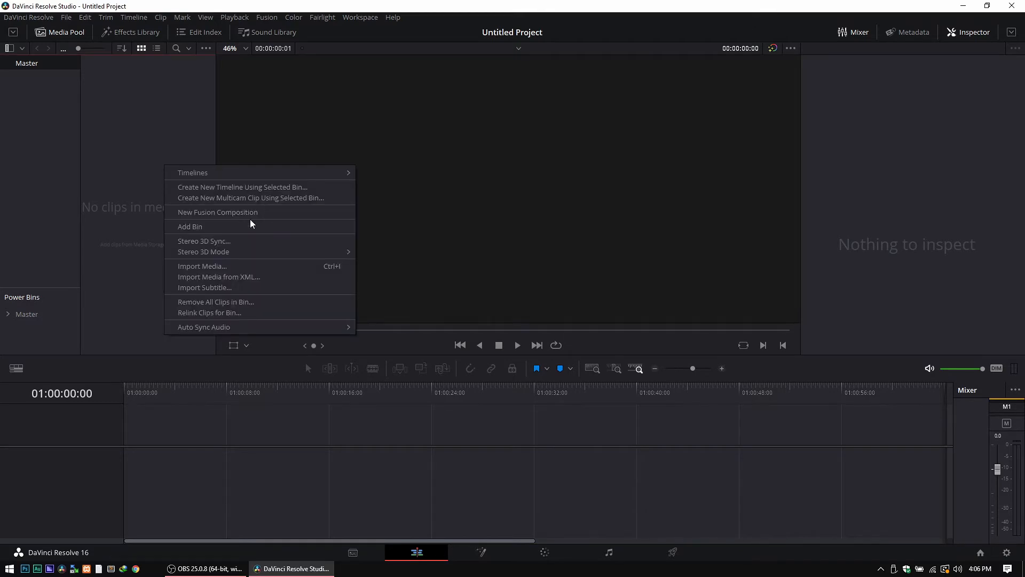
pyautogui.click(217, 268)
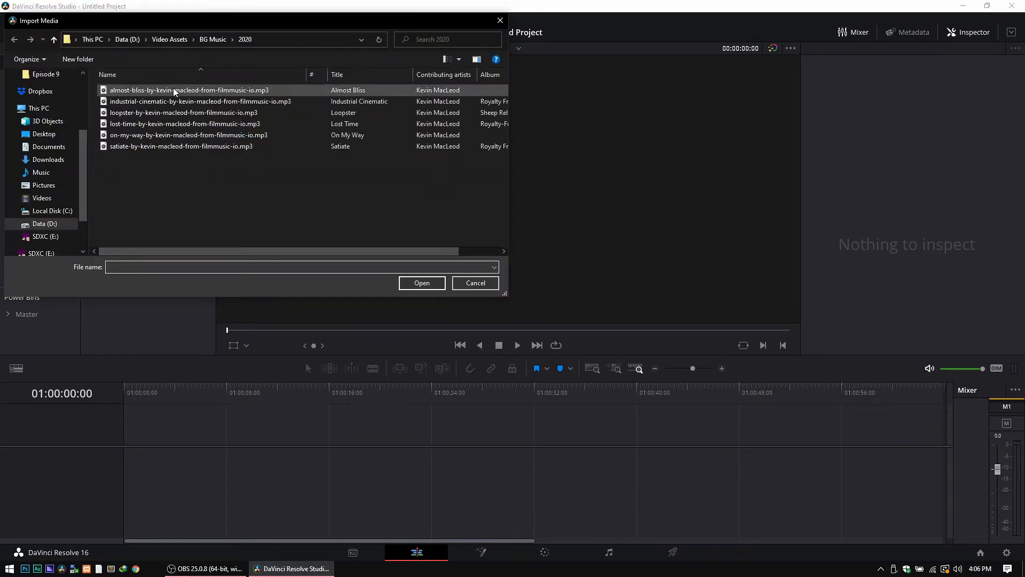
pyautogui.scroll(-2, 59, 195)
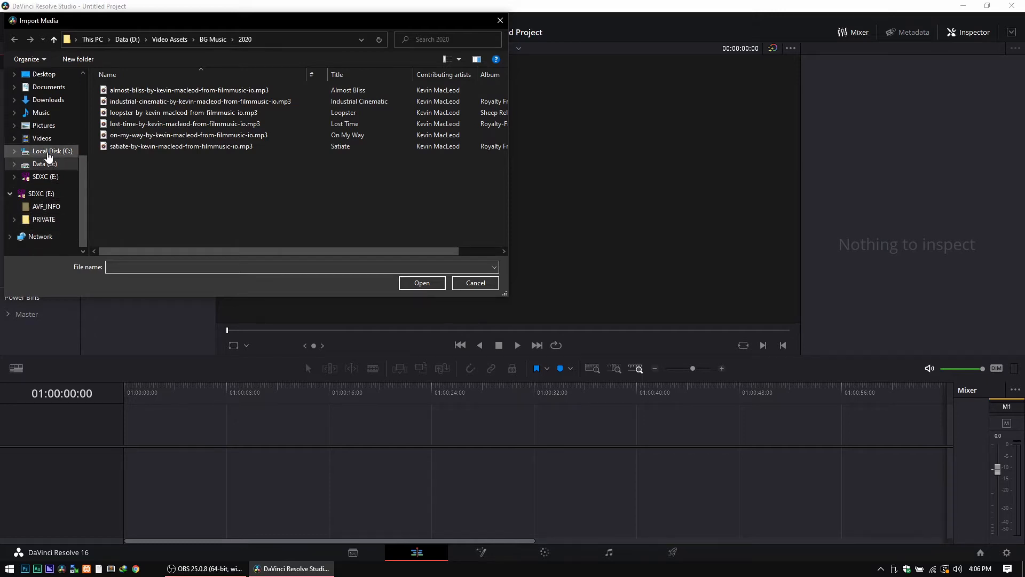
pyautogui.click(48, 223)
pyautogui.doubleClick(115, 101)
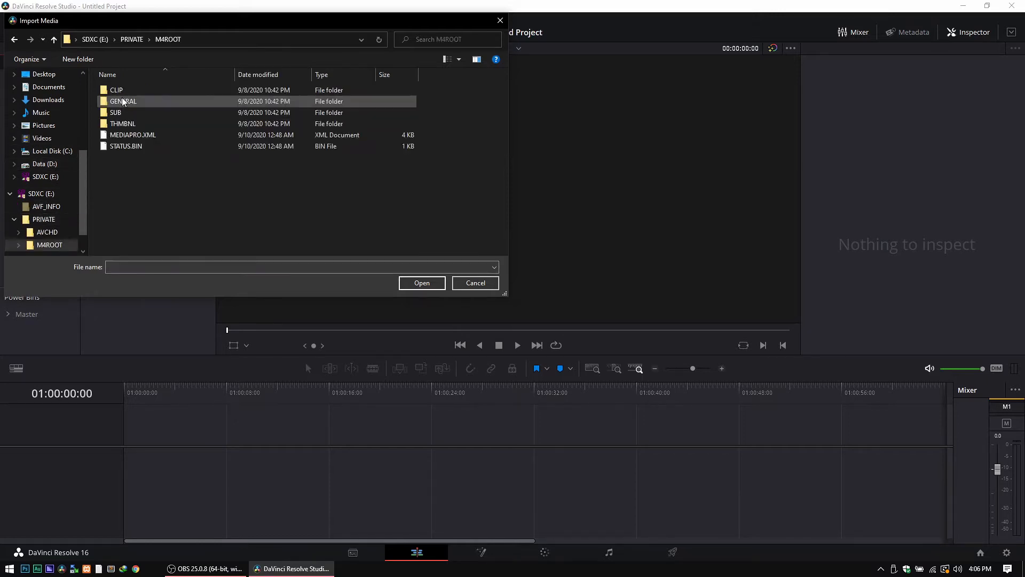
pyautogui.doubleClick(116, 89)
pyautogui.scroll(-1, 219, 126)
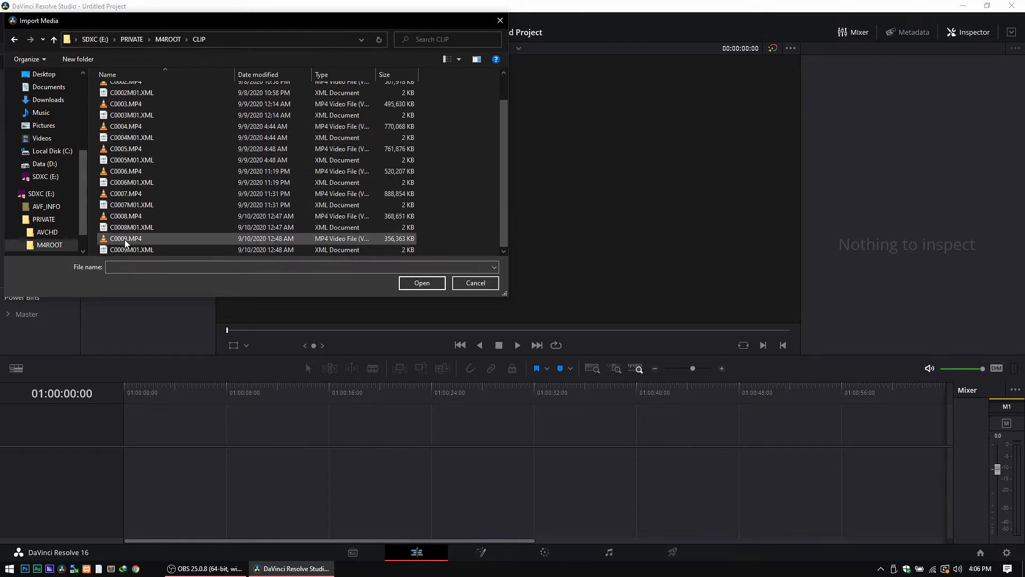
pyautogui.click(447, 59)
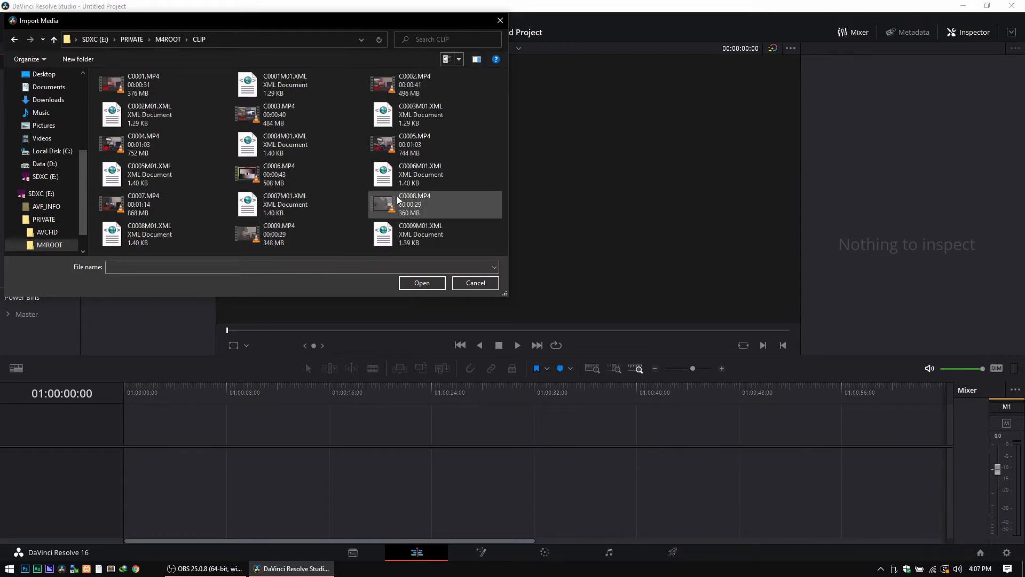
pyautogui.doubleClick(241, 232)
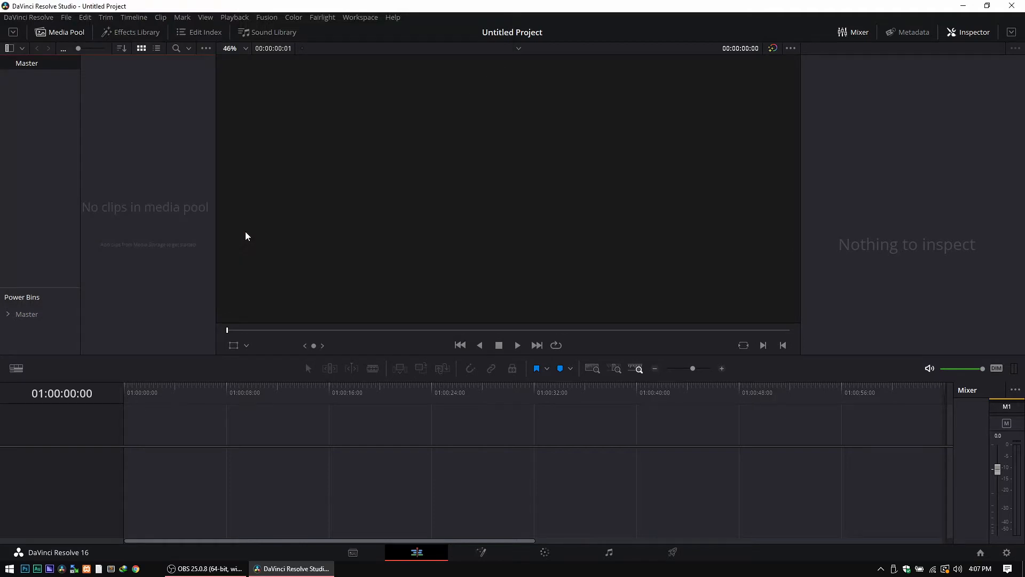
pyautogui.click(610, 329)
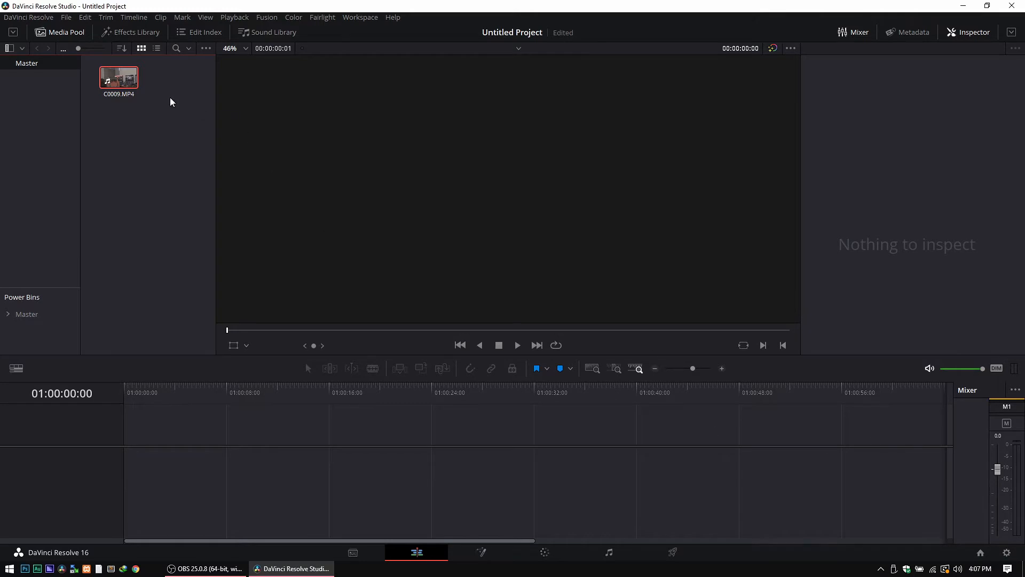
# Step: Preview C0009.MP4 and place only its video, without audio, at the start of a new timeline on Video 1
pyautogui.doubleClick(114, 78)
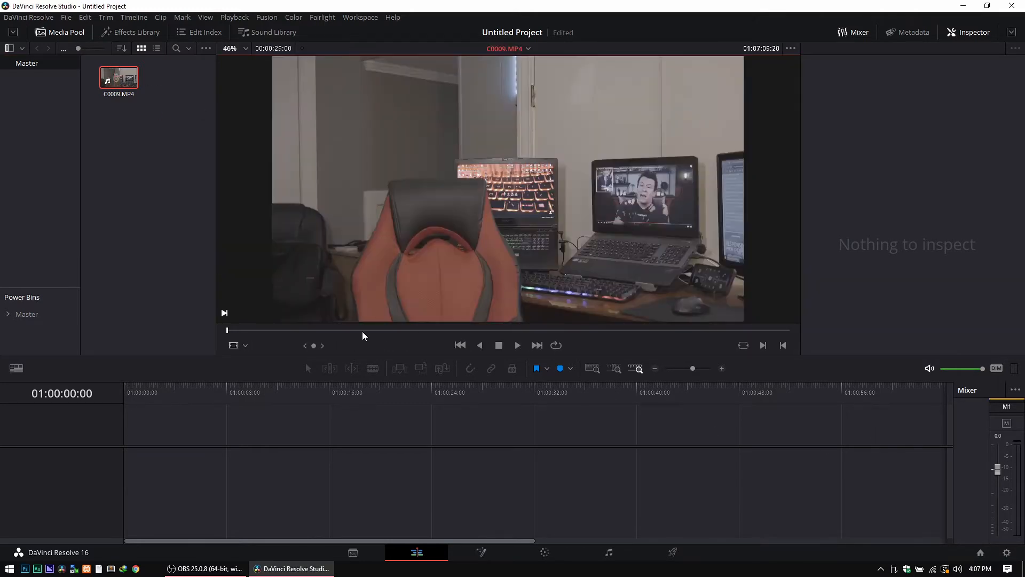
pyautogui.moveTo(247, 332); pyautogui.dragTo(478, 376)
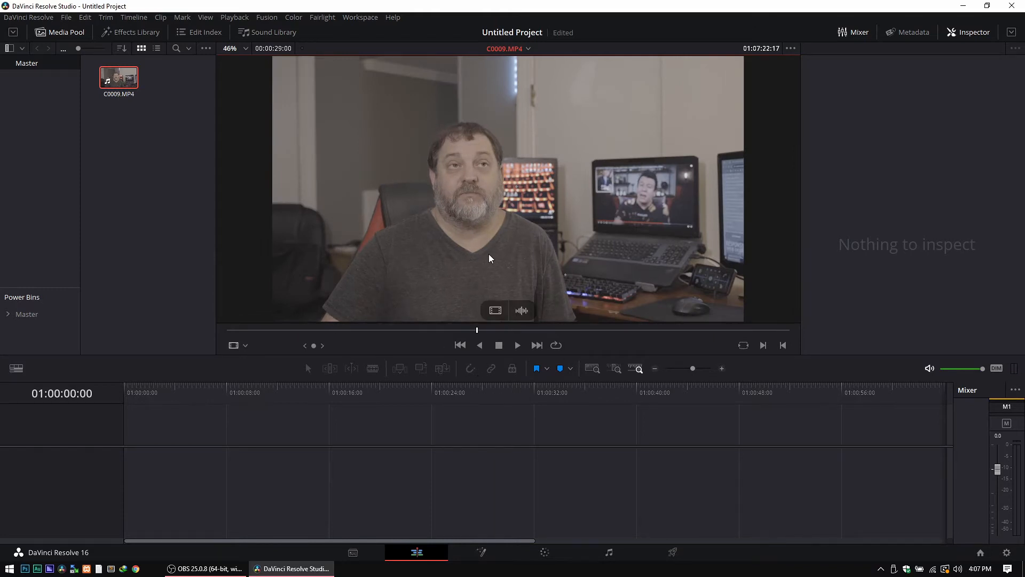
pyautogui.moveTo(516, 303)
pyautogui.moveTo(496, 311); pyautogui.dragTo(123, 448)
pyautogui.moveTo(152, 394); pyautogui.dragTo(107, 405)
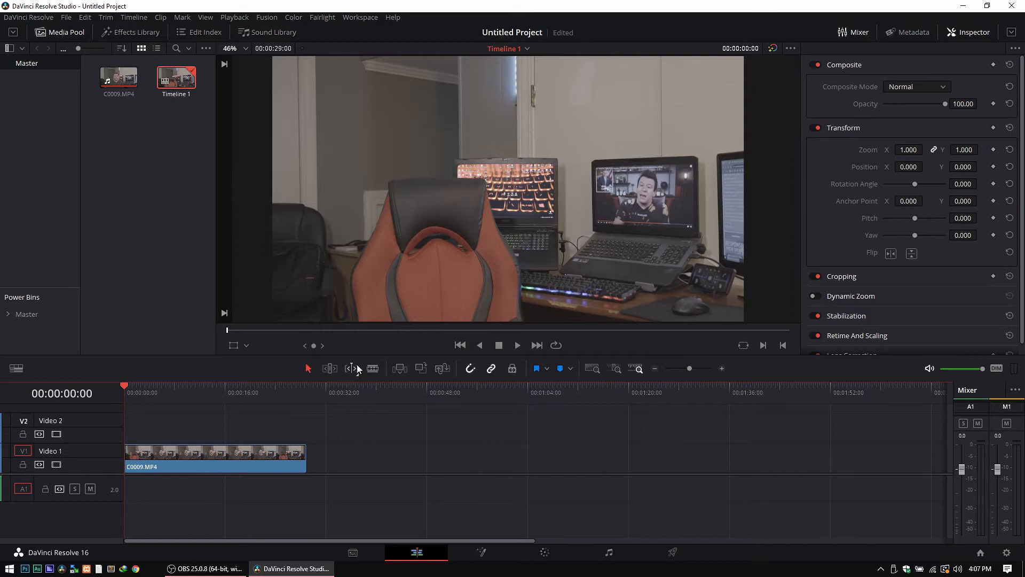
# Step: Ripple-trim the start and end of the C0009.MP4 clip on Video 1 down to a duration of 00:00:11:10
pyautogui.click(329, 368)
pyautogui.click(130, 458)
pyautogui.moveTo(137, 457); pyautogui.dragTo(180, 459)
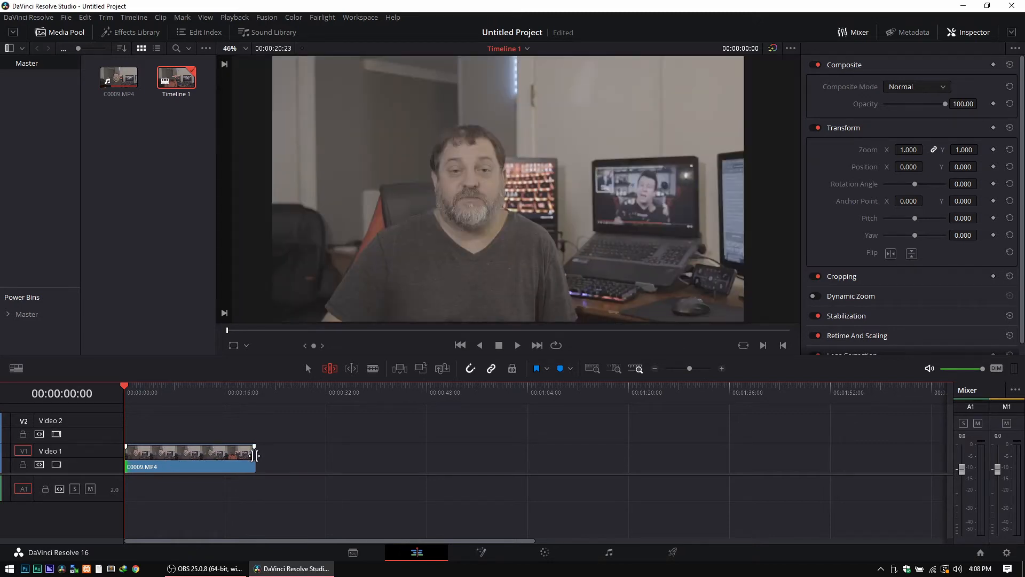
pyautogui.moveTo(255, 455); pyautogui.dragTo(193, 457)
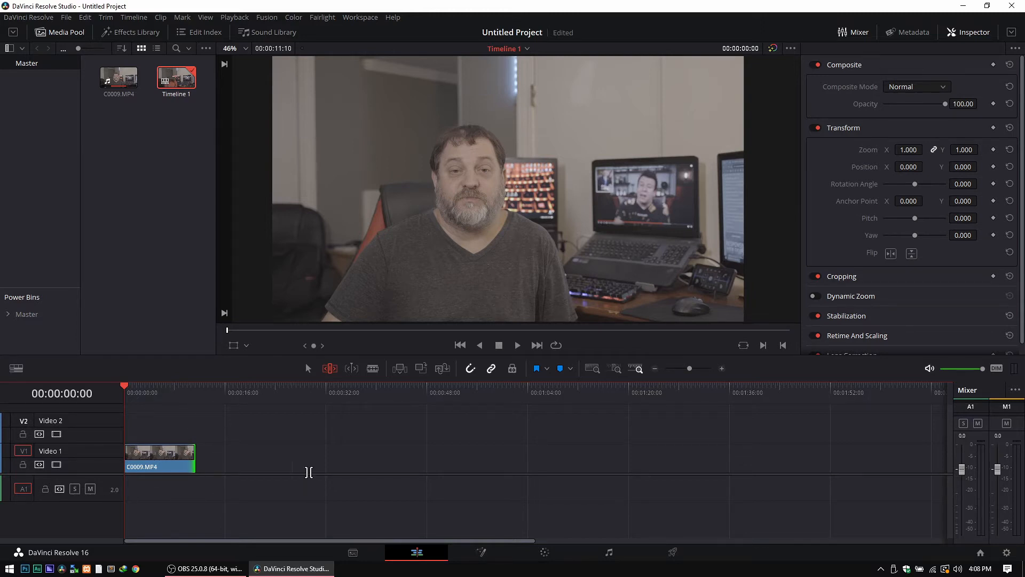
# Step: Hide the Mixer, fit the whole clip in the timeline, and make the Video 1 track taller
pyautogui.hotkey('shift', 'z')
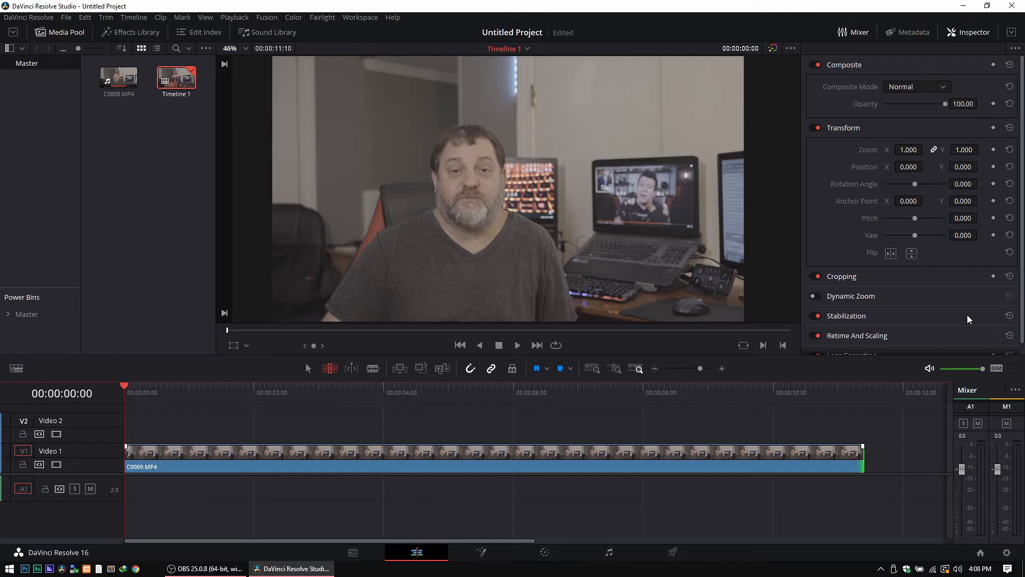
pyautogui.click(861, 33)
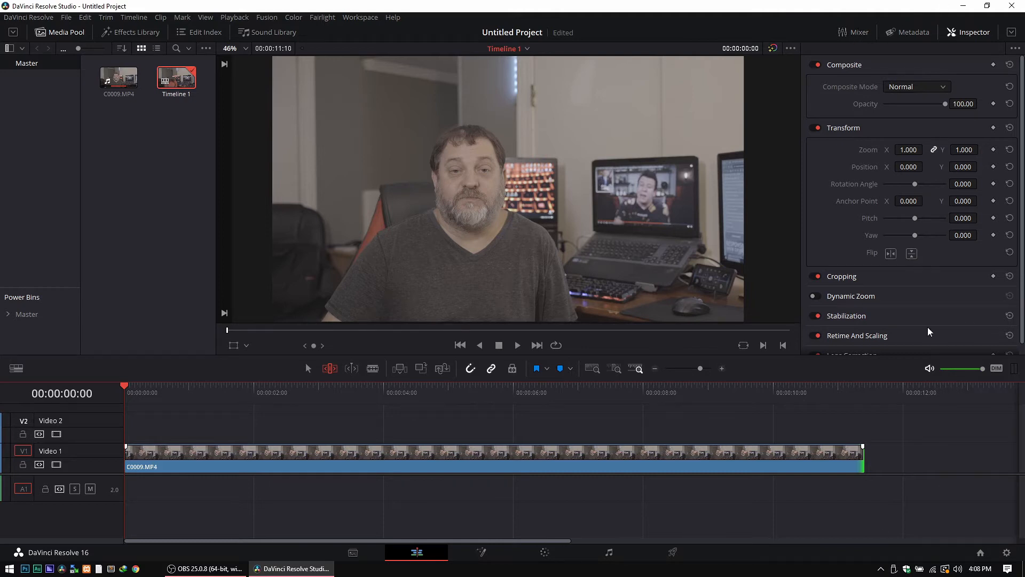
pyautogui.hotkey('shift', 'z')
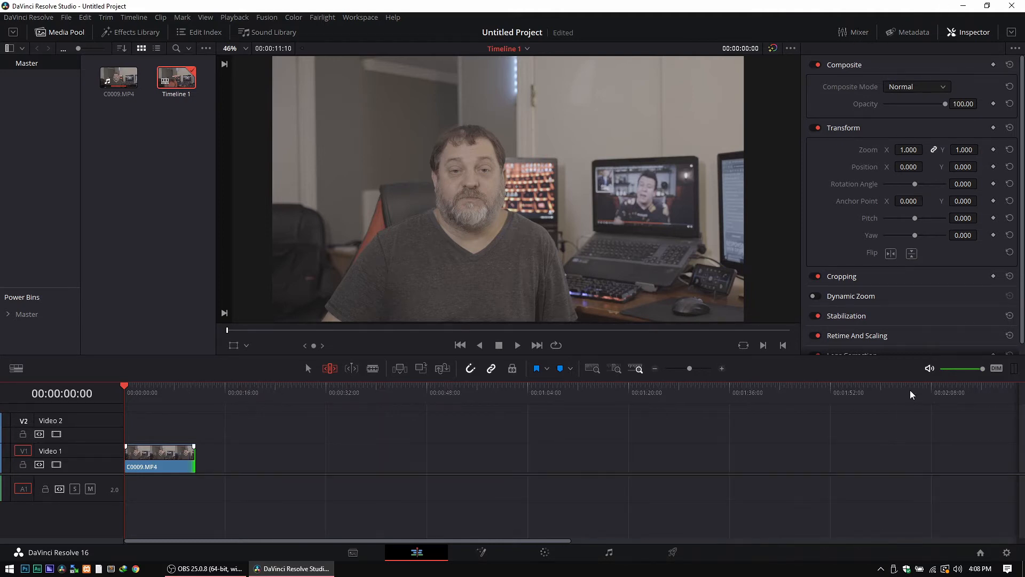
pyautogui.hotkey('shift', 'z')
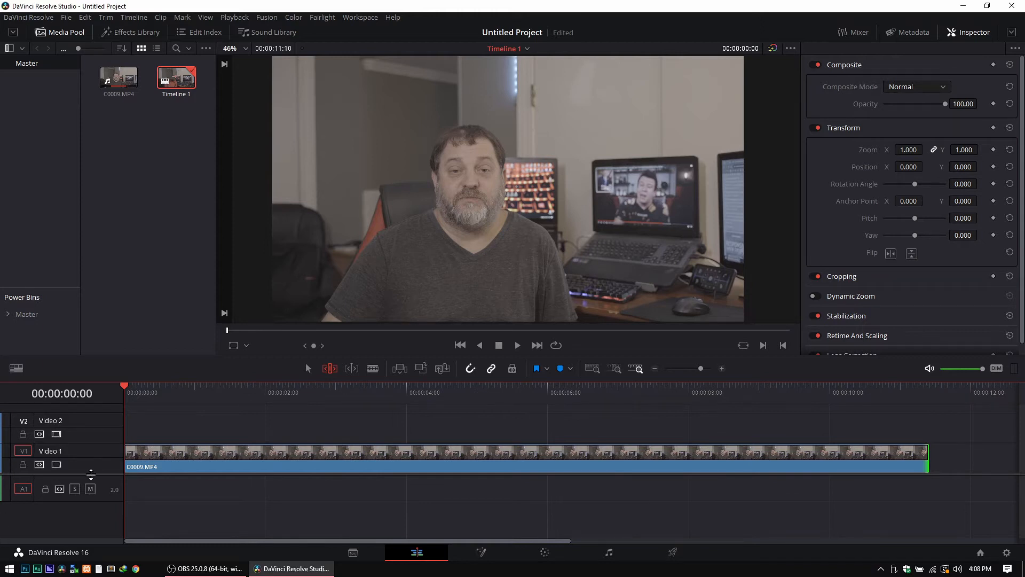
pyautogui.moveTo(92, 475); pyautogui.dragTo(97, 522)
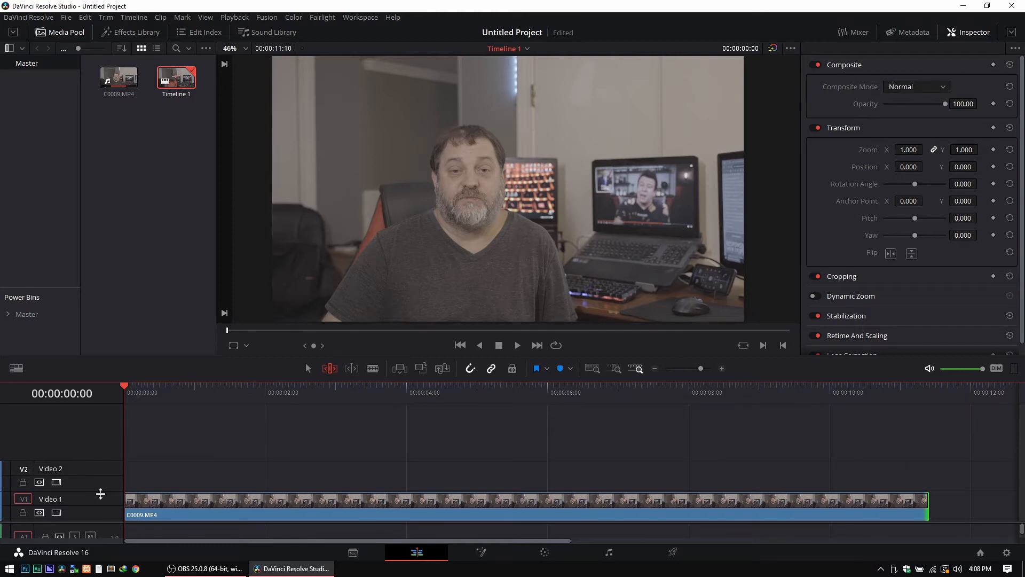
pyautogui.moveTo(102, 443); pyautogui.dragTo(100, 455)
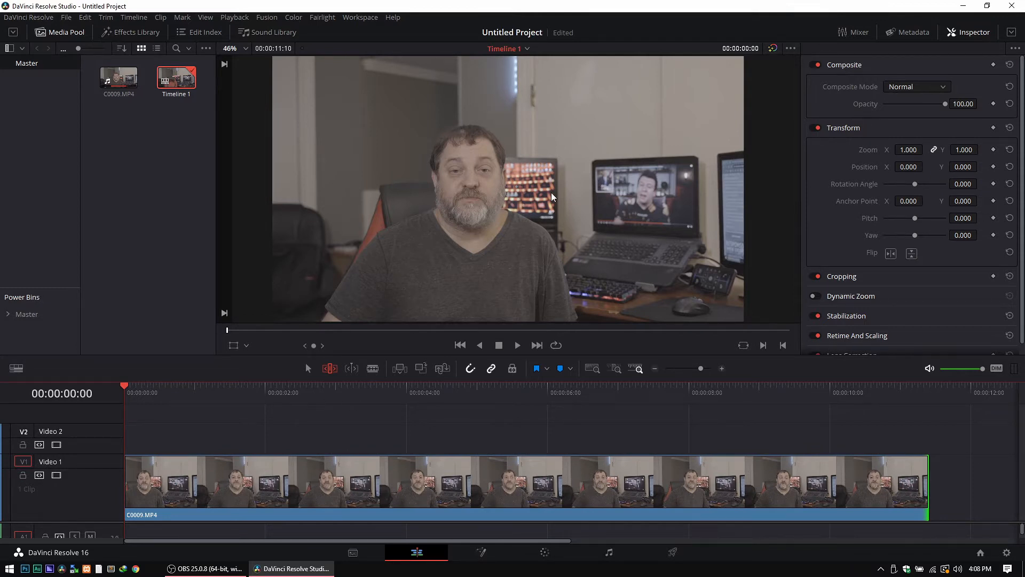
# Step: Examine the clip's image in the timeline viewer at different magnifications and return it to the Fit size
pyautogui.scroll(-2, 440, 182)
pyautogui.scroll(2, 449, 185)
pyautogui.scroll(-4, 450, 188)
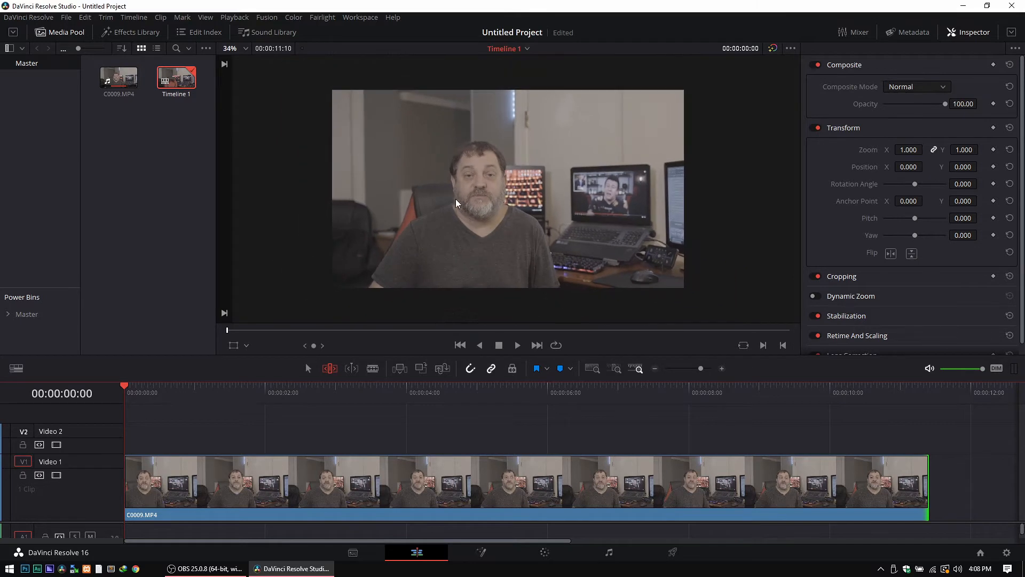
pyautogui.scroll(5, 497, 218)
pyautogui.scroll(6, 509, 226)
pyautogui.scroll(-2, 505, 219)
pyautogui.scroll(-8, 497, 201)
pyautogui.moveTo(496, 193); pyautogui.dragTo(718, 249)
pyautogui.hotkey('shift', 'z')
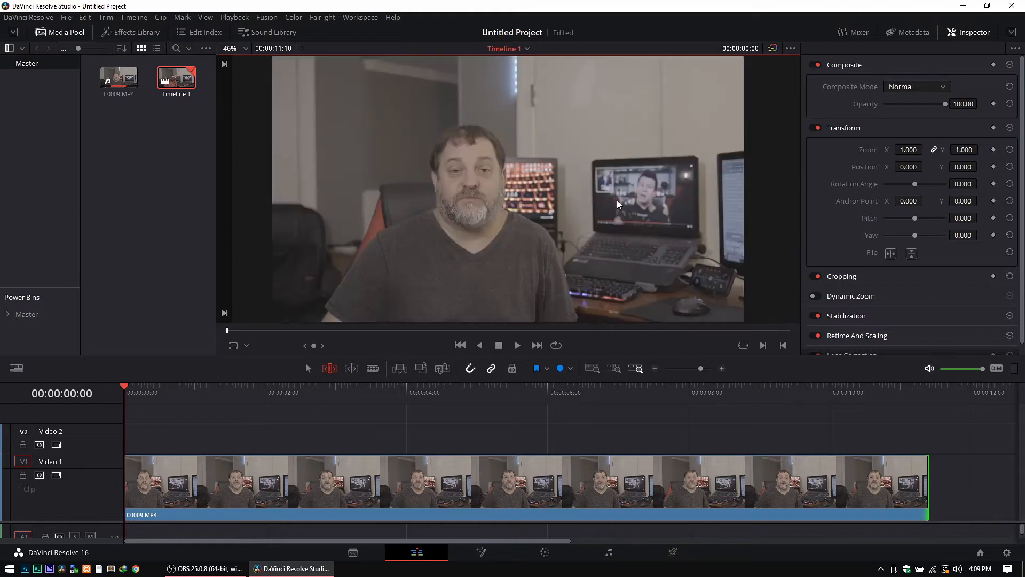
pyautogui.scroll(-2, 537, 183)
pyautogui.scroll(2, 537, 182)
pyautogui.scroll(4, 472, 193)
pyautogui.hotkey('shift', 'z')
pyautogui.click(245, 49)
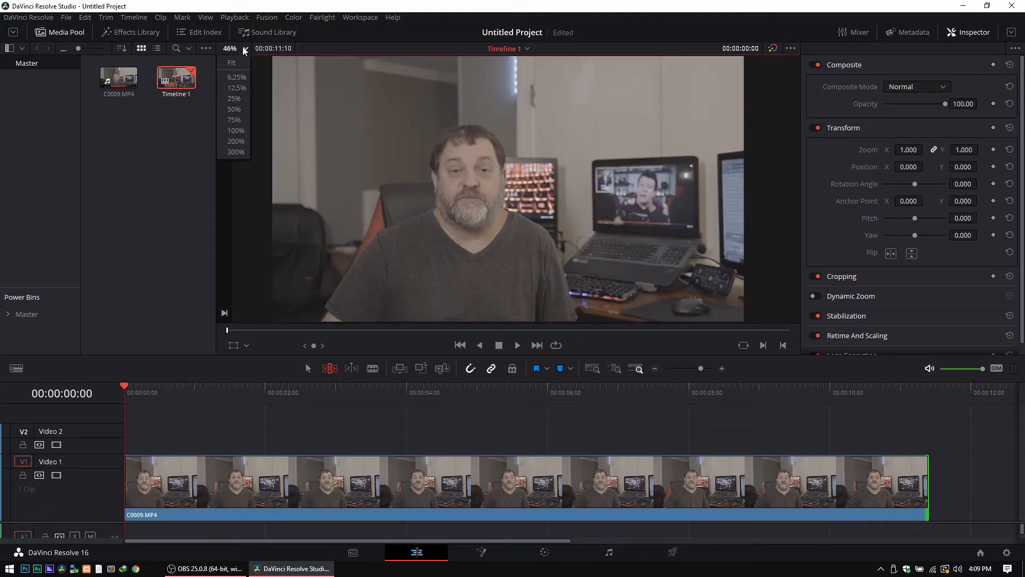
pyautogui.click(238, 63)
pyautogui.click(246, 48)
pyautogui.scroll(-2, 456, 196)
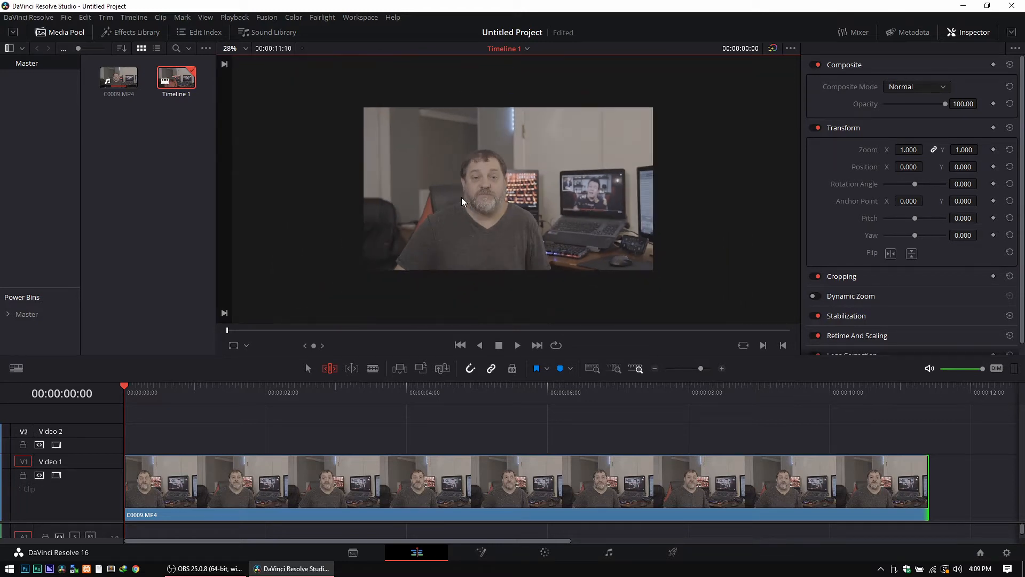
pyautogui.click(245, 49)
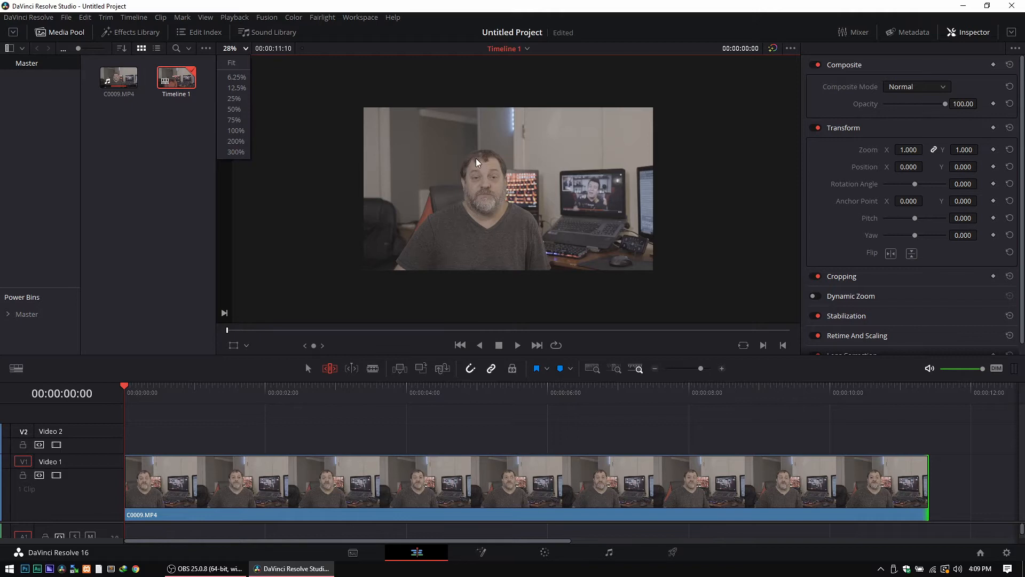
pyautogui.scroll(2, 476, 158)
pyautogui.click(462, 193)
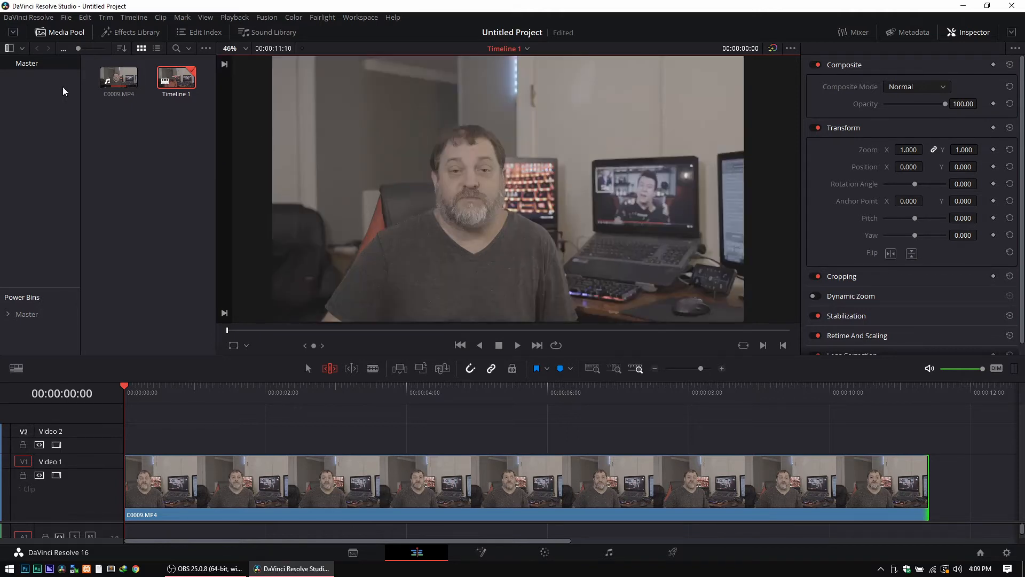
# Step: Hide the Media Pool and apply 2.35 output blanking to the timeline
pyautogui.click(58, 32)
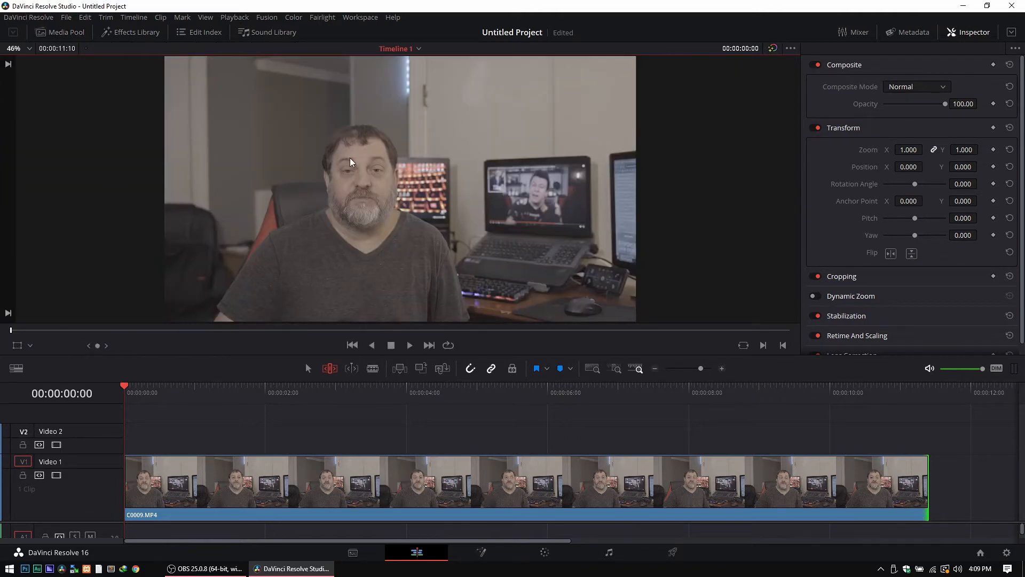
pyautogui.scroll(2, 463, 215)
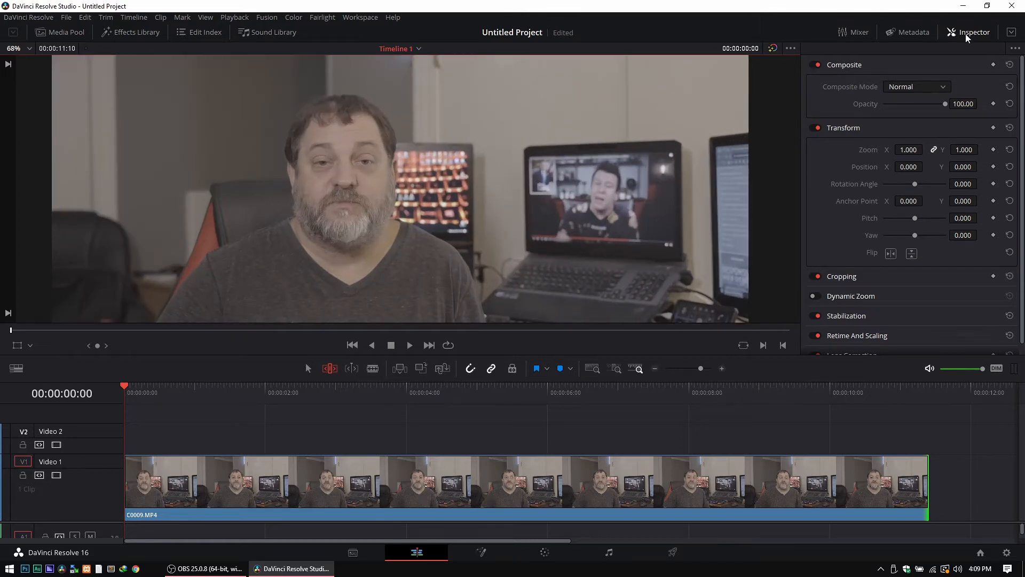
pyautogui.scroll(-4, 461, 169)
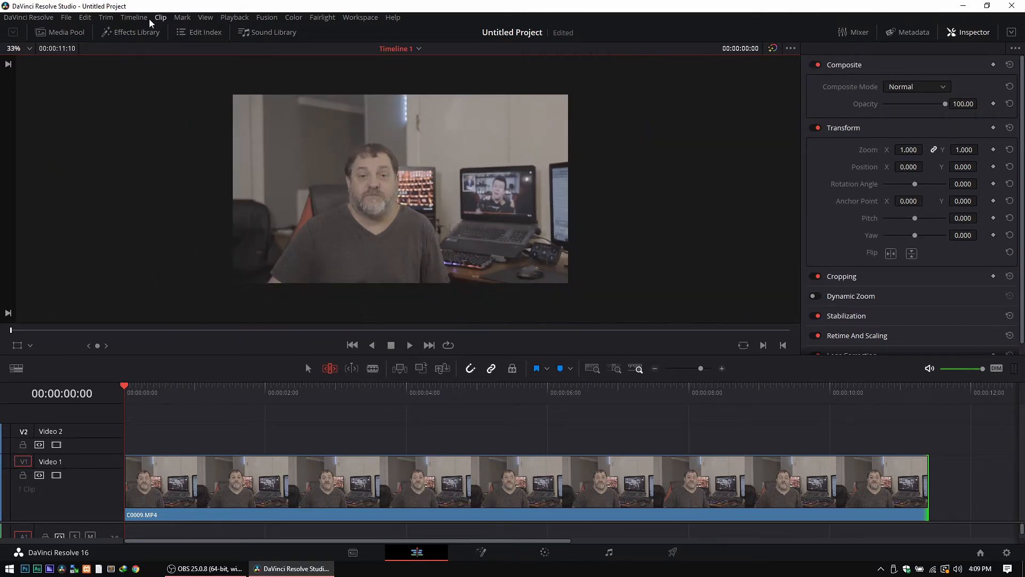
pyautogui.click(135, 18)
pyautogui.moveTo(181, 380)
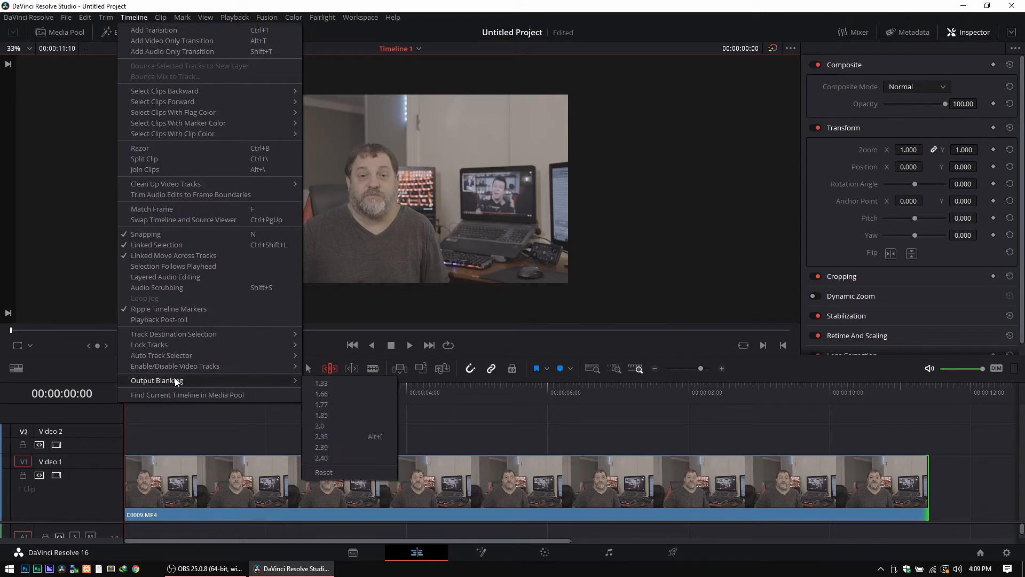
pyautogui.click(338, 437)
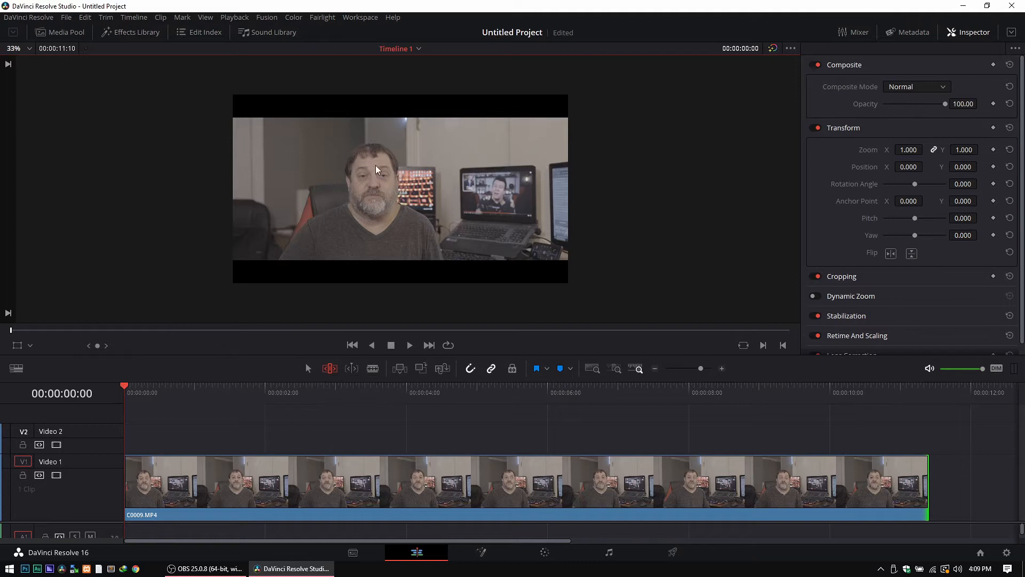
# Step: Reframe the clip within the letterbox by setting its zoom to 1.470 and its X position to -221
pyautogui.scroll(3, 383, 207)
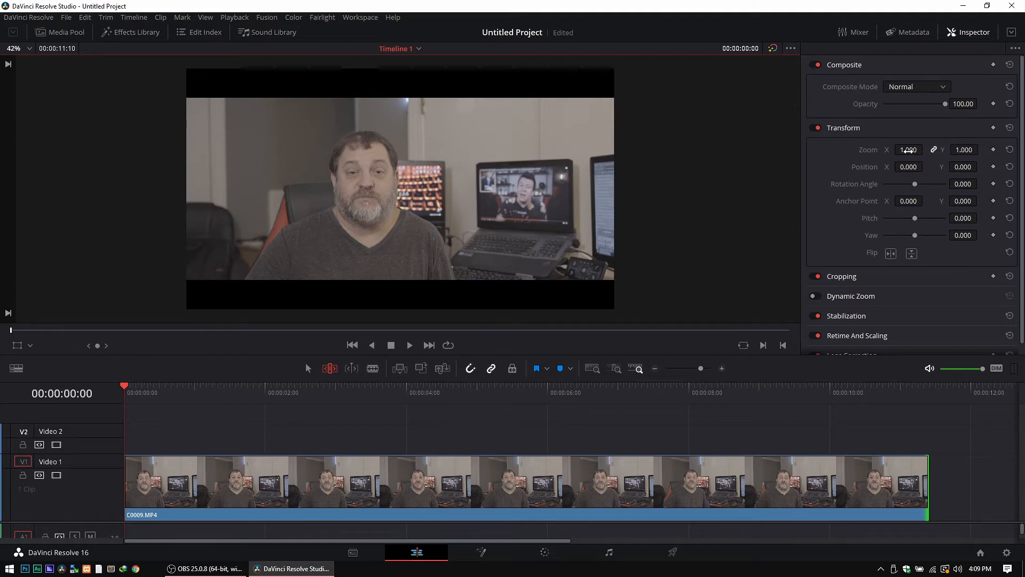
pyautogui.moveTo(907, 150); pyautogui.dragTo(923, 150)
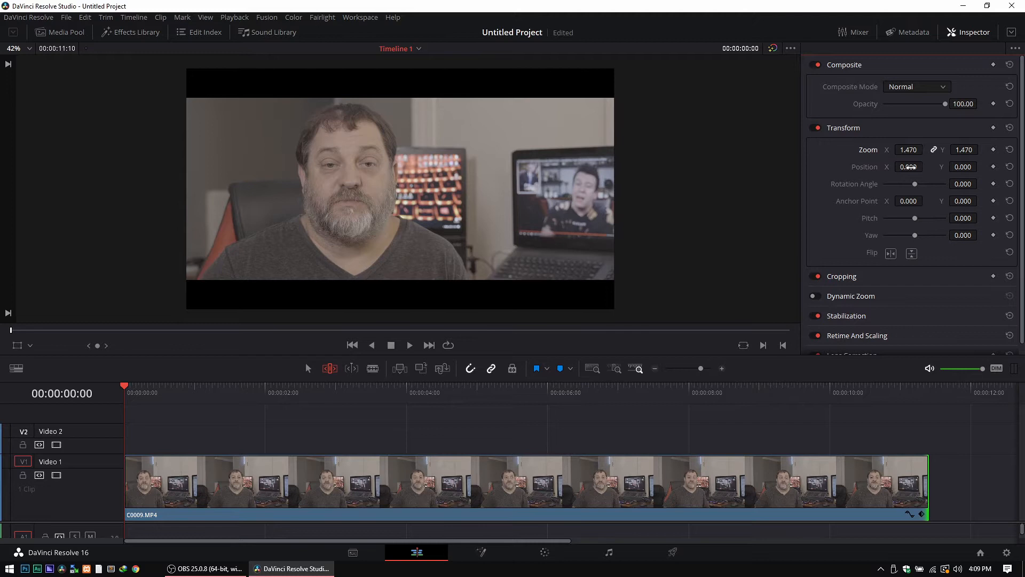
pyautogui.moveTo(910, 167); pyautogui.dragTo(927, 168)
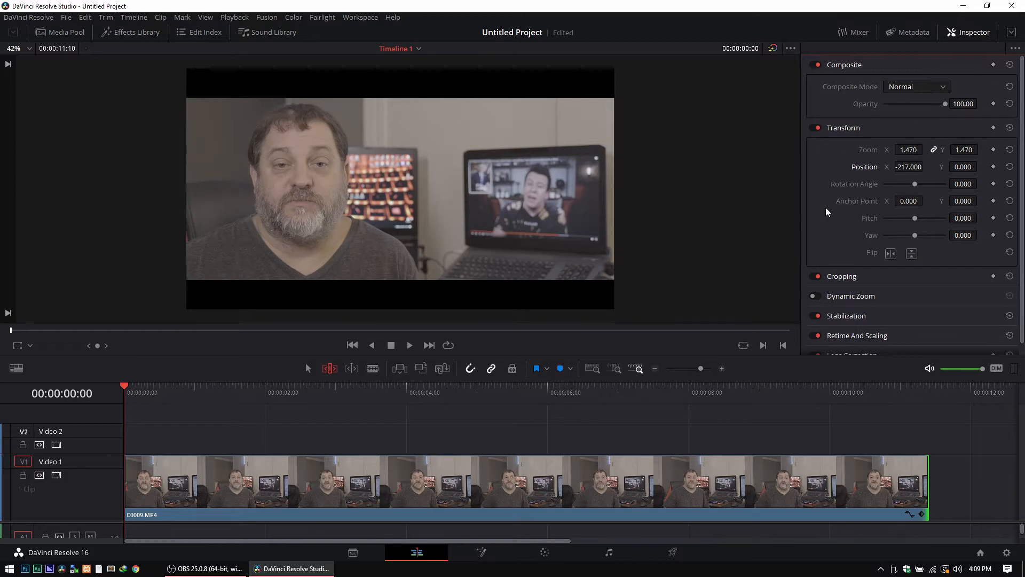
pyautogui.moveTo(904, 169); pyautogui.dragTo(926, 166)
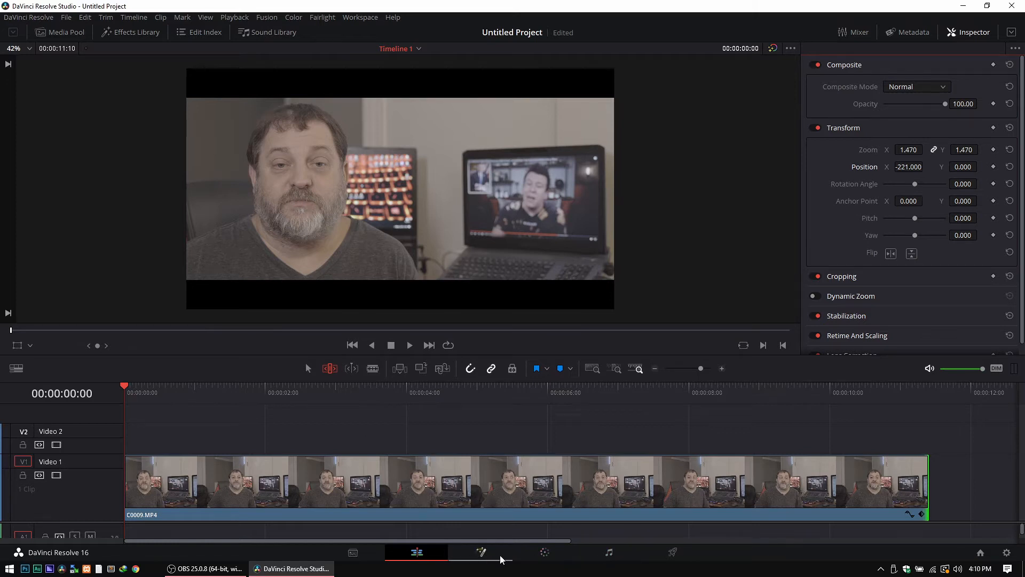
# Step: Switch to the Color page to grade the clip
pyautogui.click(546, 553)
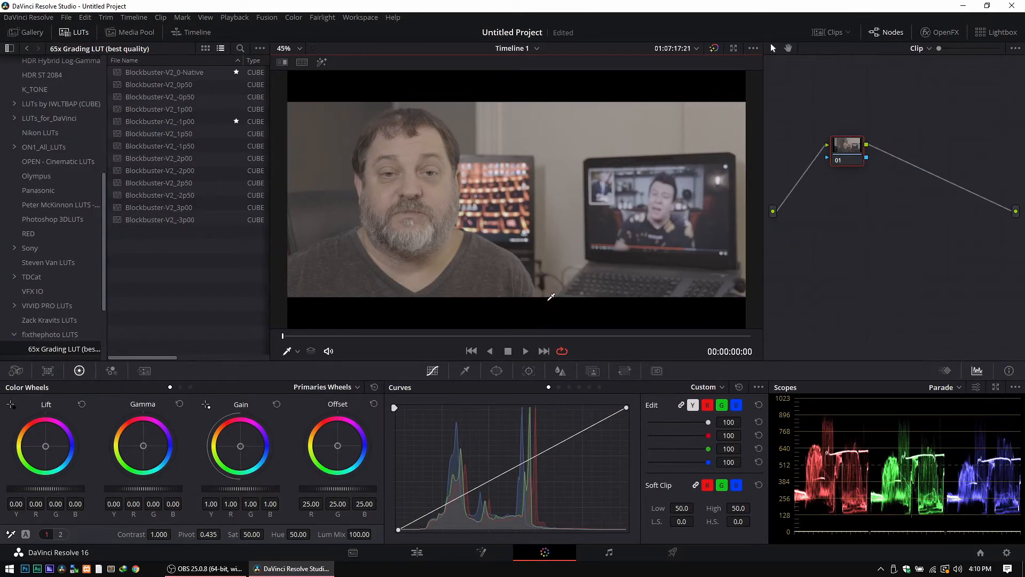
# Step: Move node 01 closer to the graph's source input and hide the LUT browser to enlarge the viewer
pyautogui.scroll(2, 496, 158)
pyautogui.scroll(-2, 496, 158)
pyautogui.moveTo(847, 151); pyautogui.dragTo(806, 127)
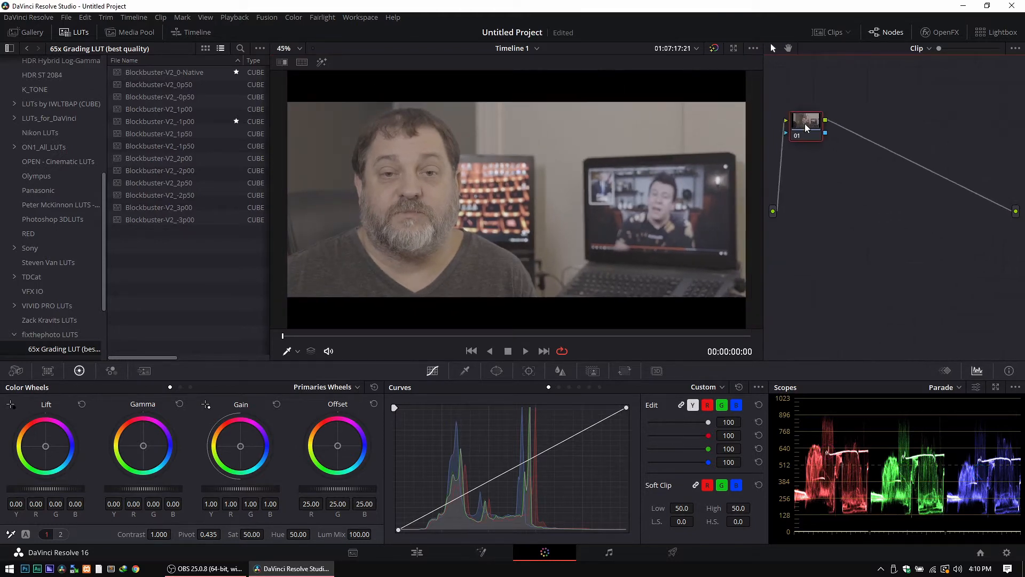
pyautogui.click(81, 37)
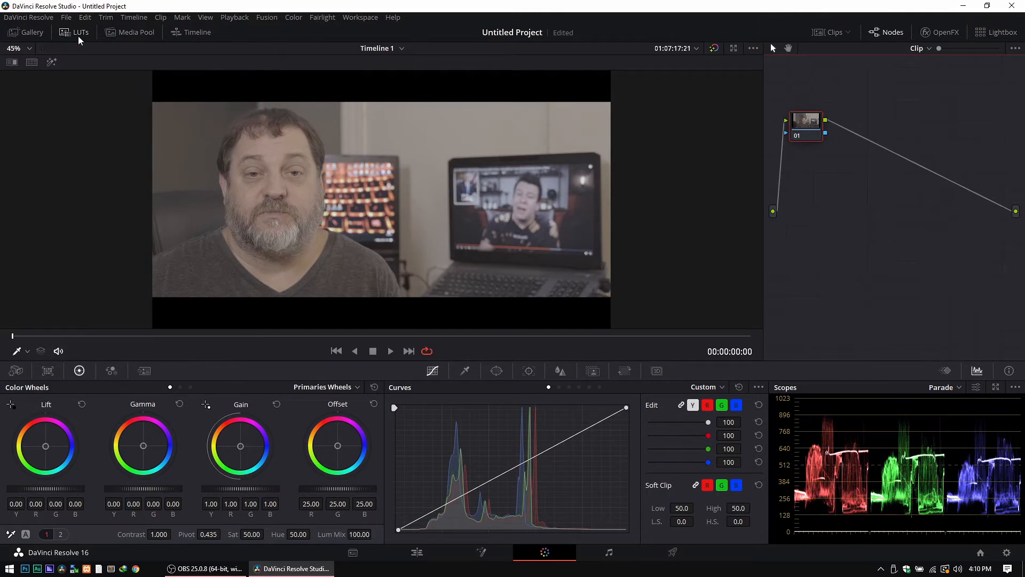
pyautogui.scroll(3, 447, 242)
pyautogui.scroll(1, 446, 241)
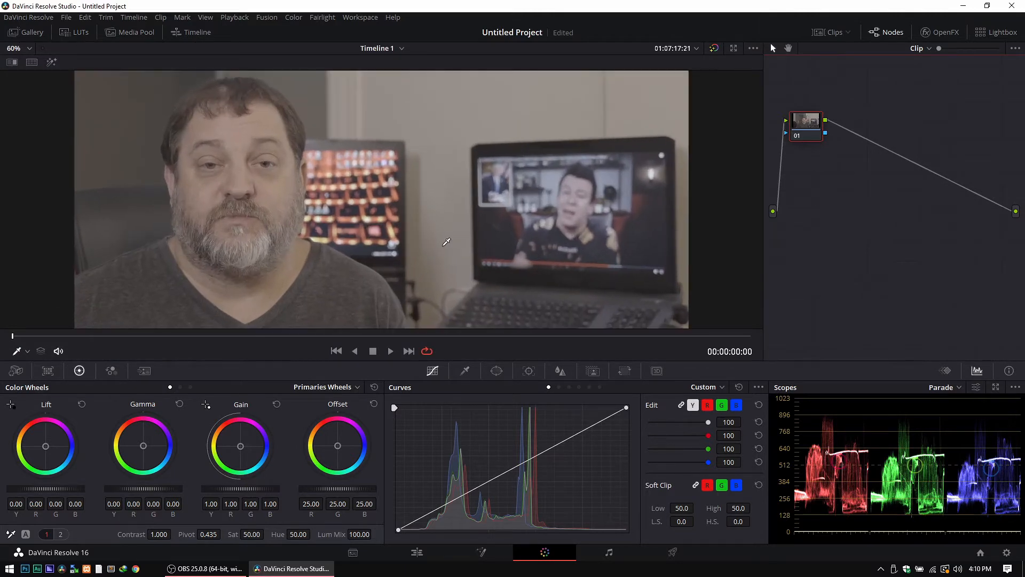
# Step: Show the OpenFX library, fit the viewer and node graph beside it, and locate Color Space Transform under ResolveFX Color
pyautogui.click(941, 34)
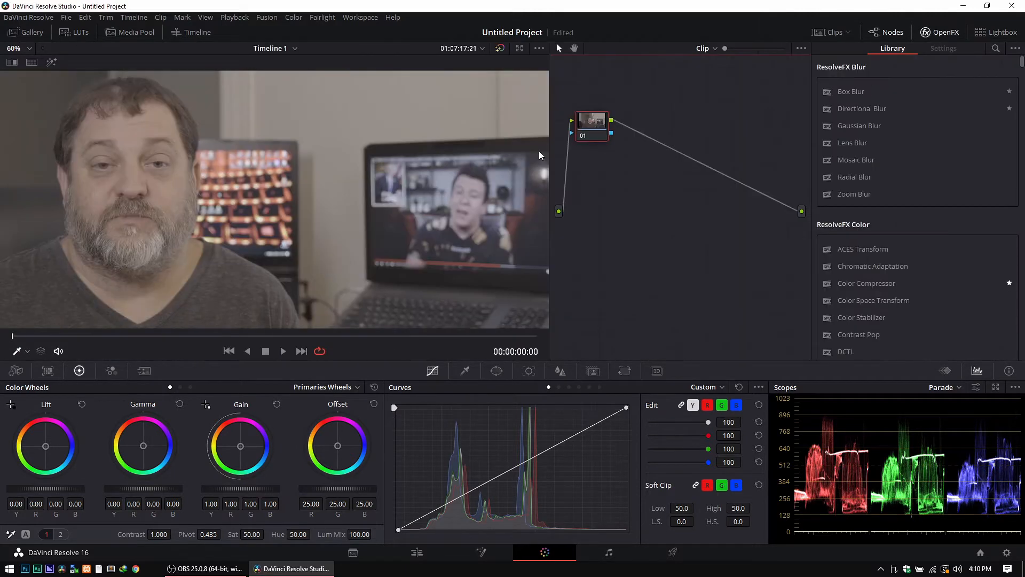
pyautogui.scroll(-3, 511, 168)
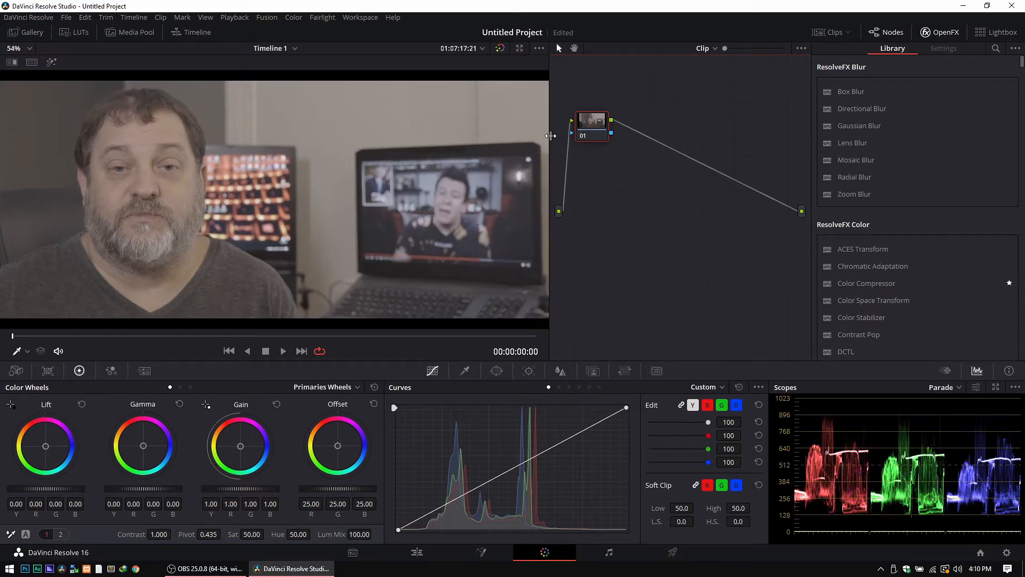
pyautogui.moveTo(812, 124); pyautogui.dragTo(958, 145)
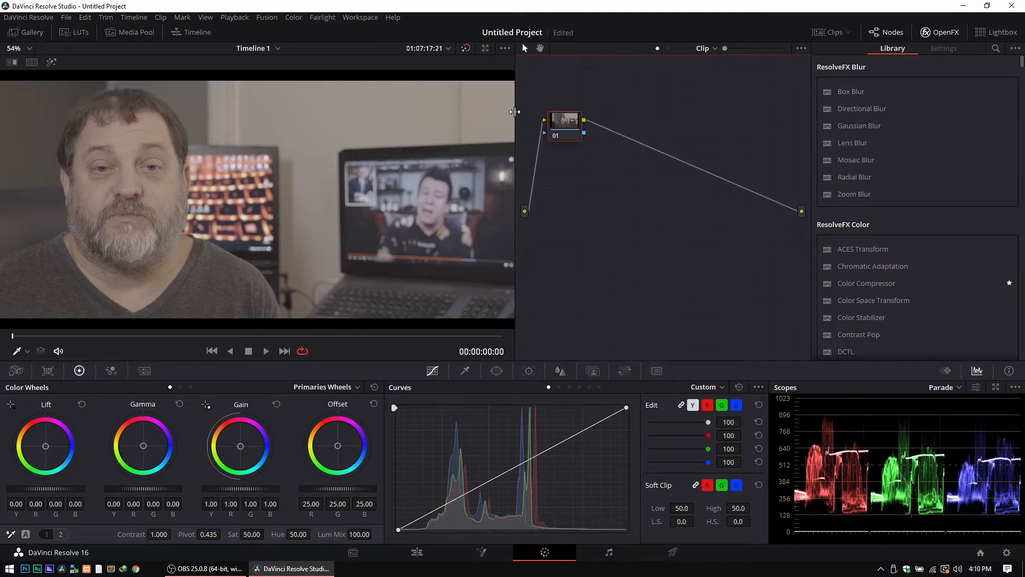
pyautogui.moveTo(523, 116); pyautogui.dragTo(557, 116)
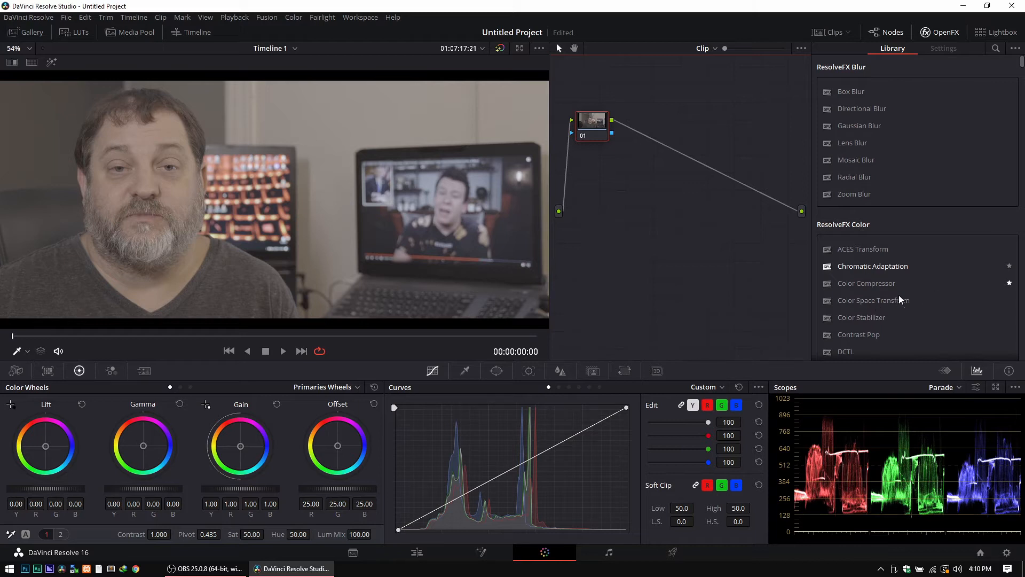
pyautogui.scroll(-2, 874, 256)
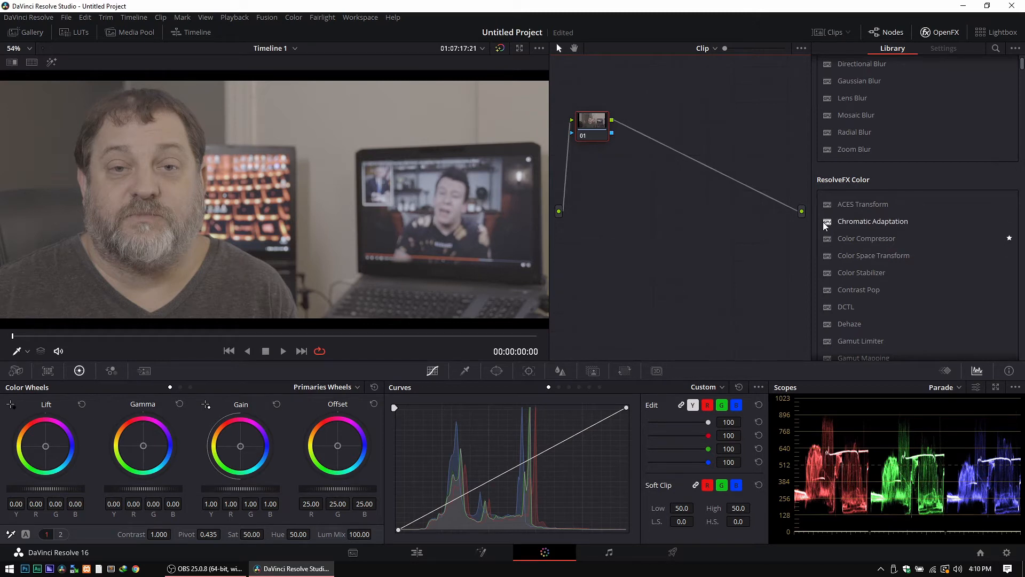
pyautogui.scroll(1, 376, 161)
pyautogui.scroll(-1, 376, 161)
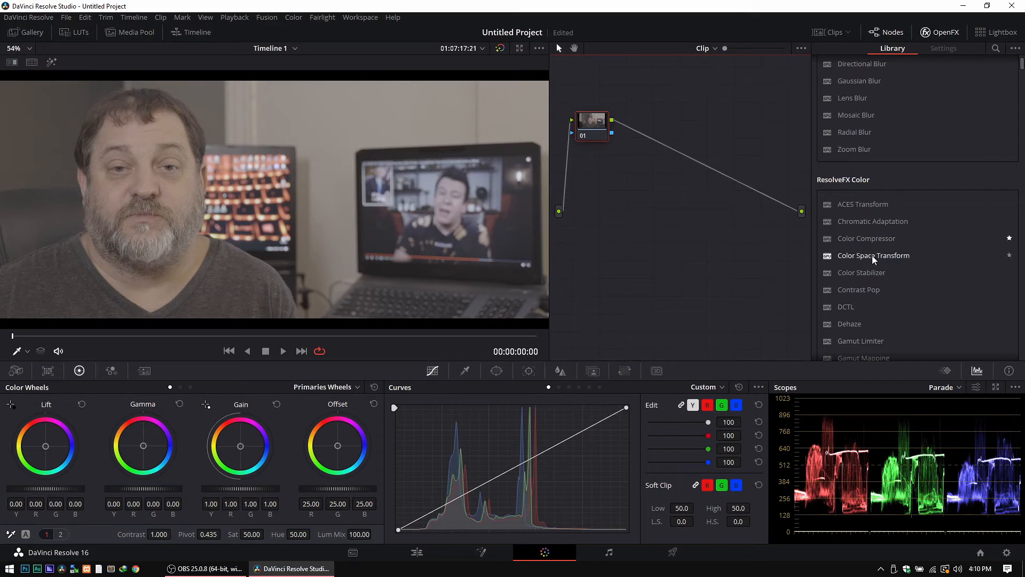
# Step: Reposition node 01 in the node graph and add a serial node after it
pyautogui.moveTo(597, 122); pyautogui.dragTo(607, 160)
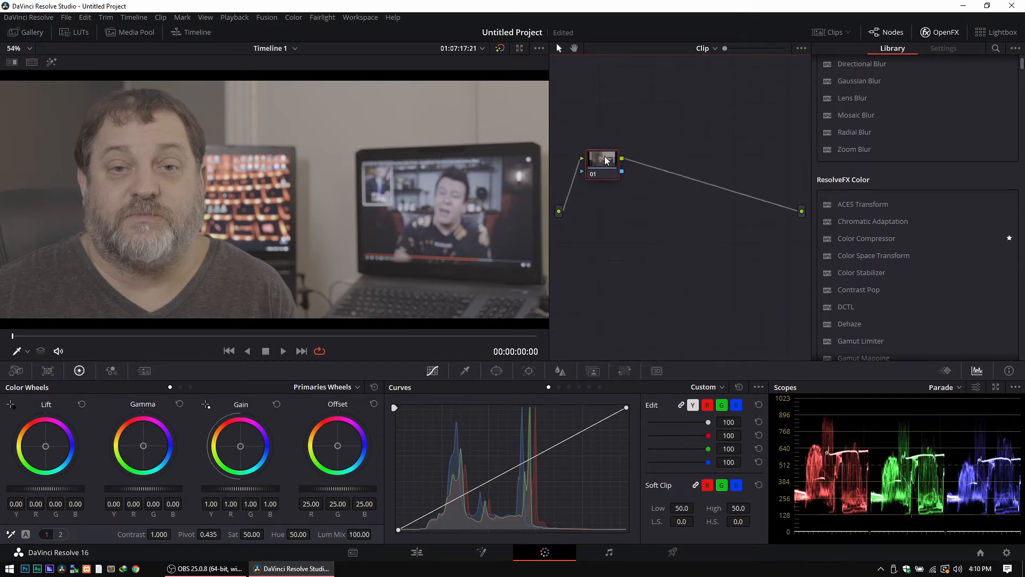
pyautogui.hotkey('alt', 's')
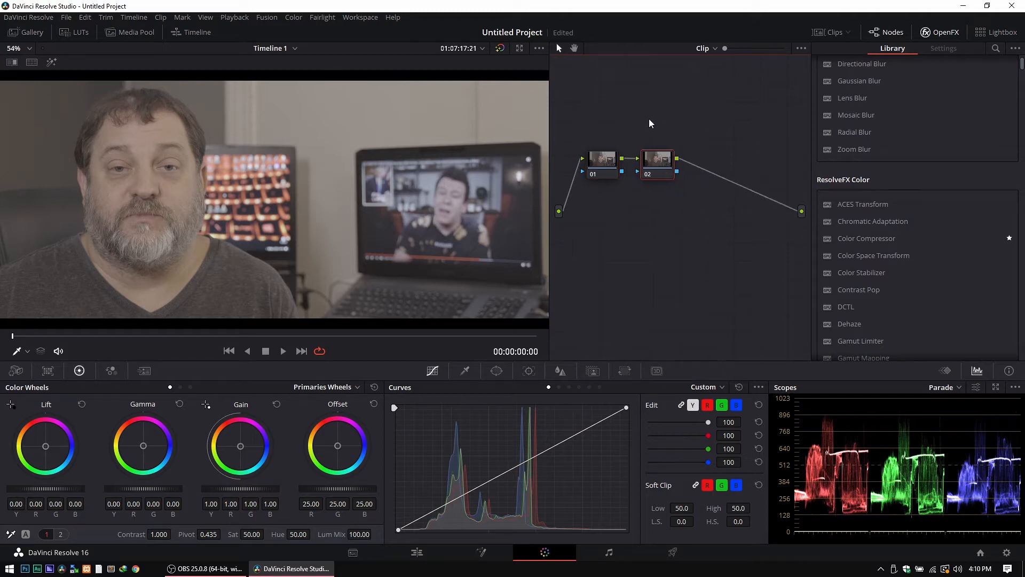
pyautogui.click(292, 17)
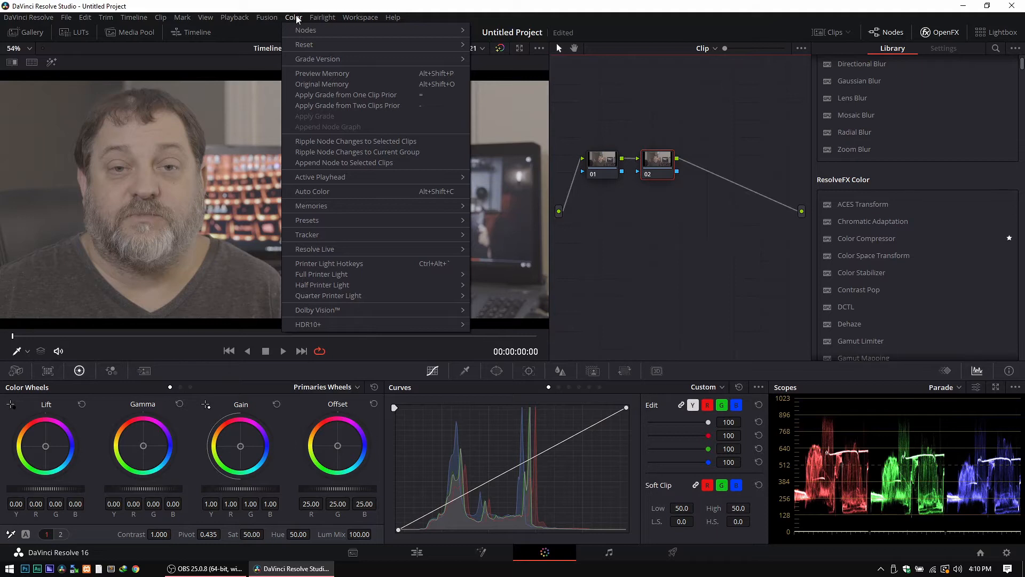
pyautogui.moveTo(293, 30)
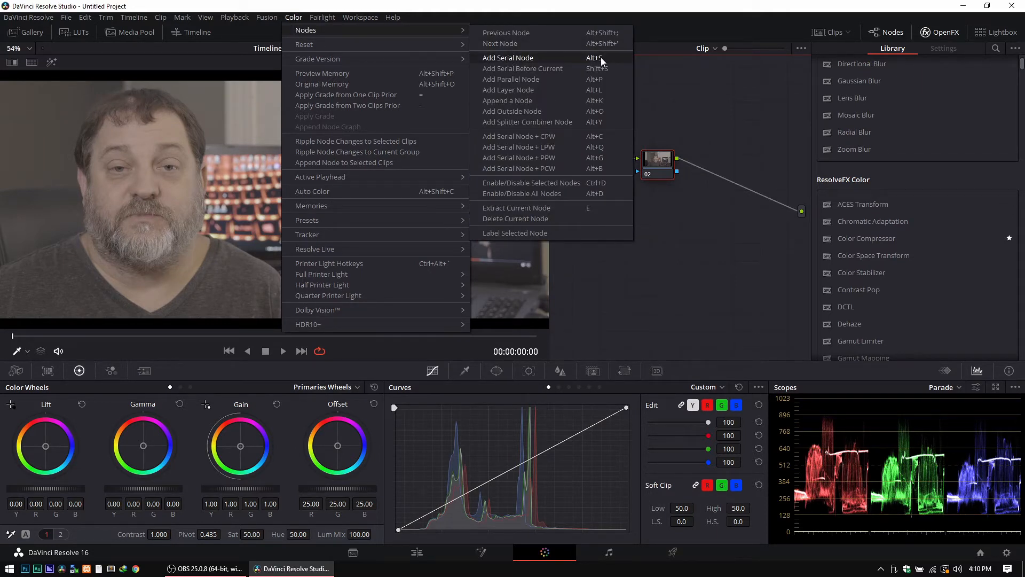
pyautogui.click(709, 105)
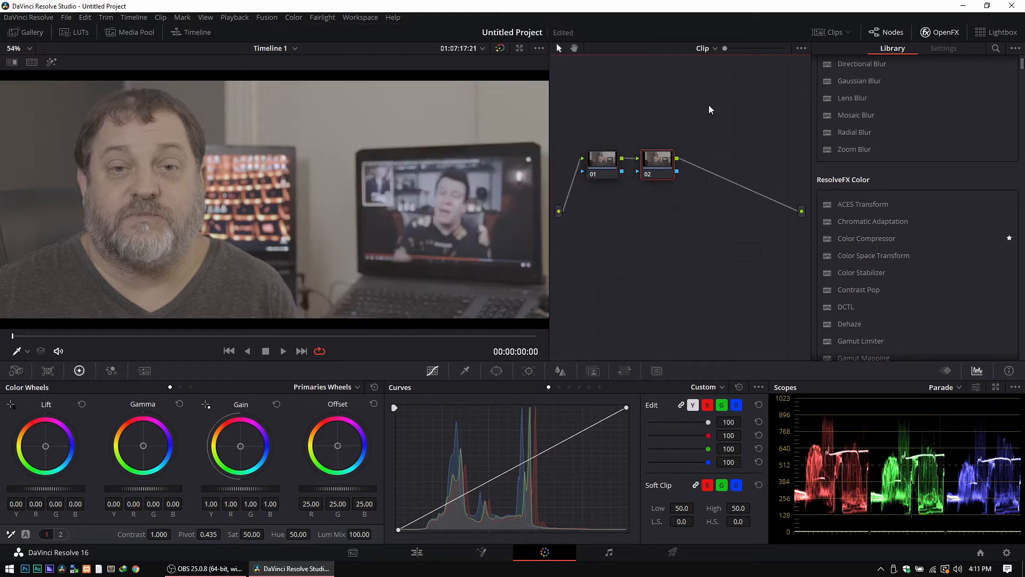
# Step: Apply Color Space Transform to node 02 with Sony S-Gamut as input color space and Sony S-Log2 as input gamma
pyautogui.click(656, 159)
pyautogui.moveTo(858, 256); pyautogui.dragTo(660, 167)
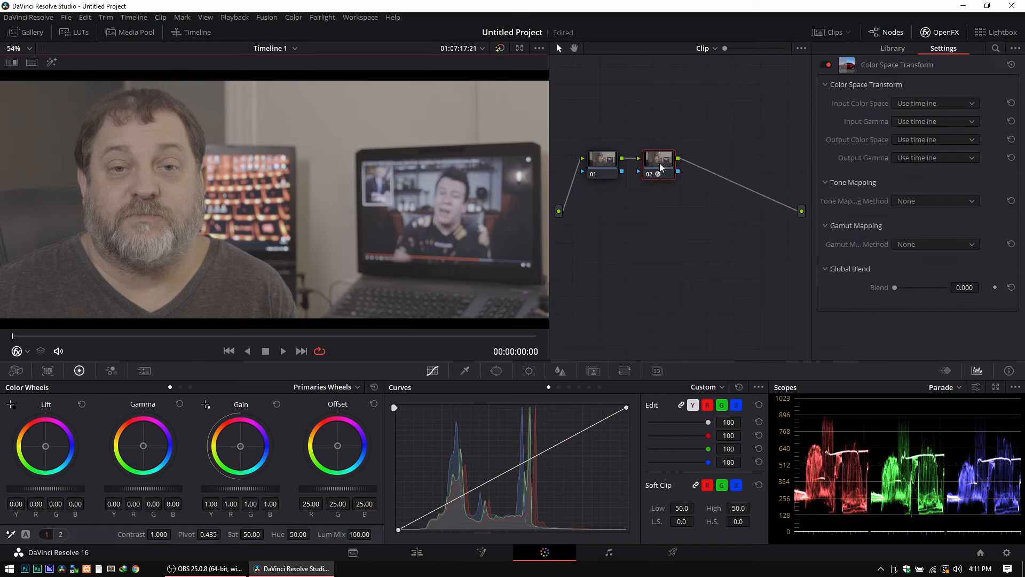
pyautogui.click(924, 103)
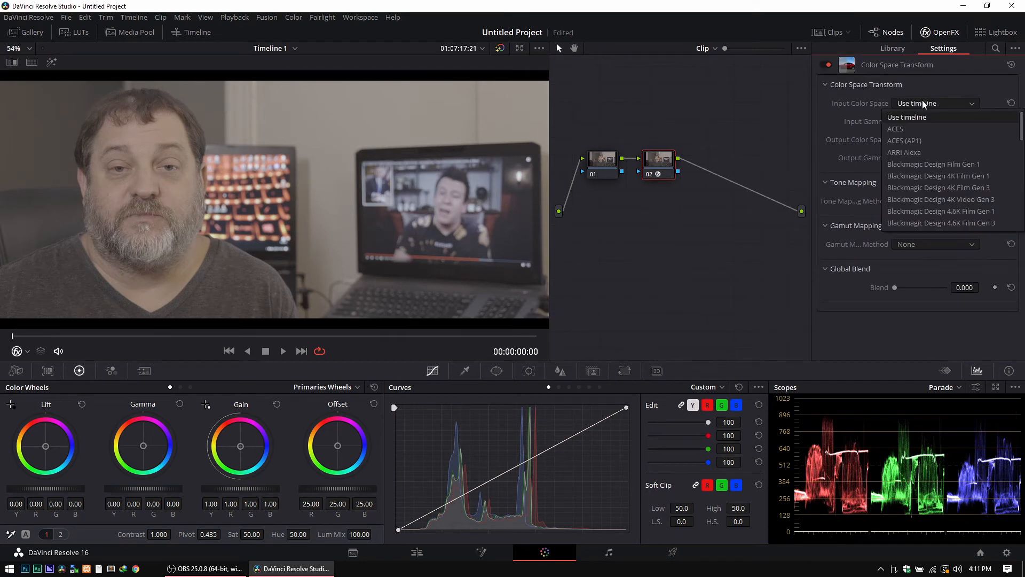
pyautogui.scroll(-15, 927, 133)
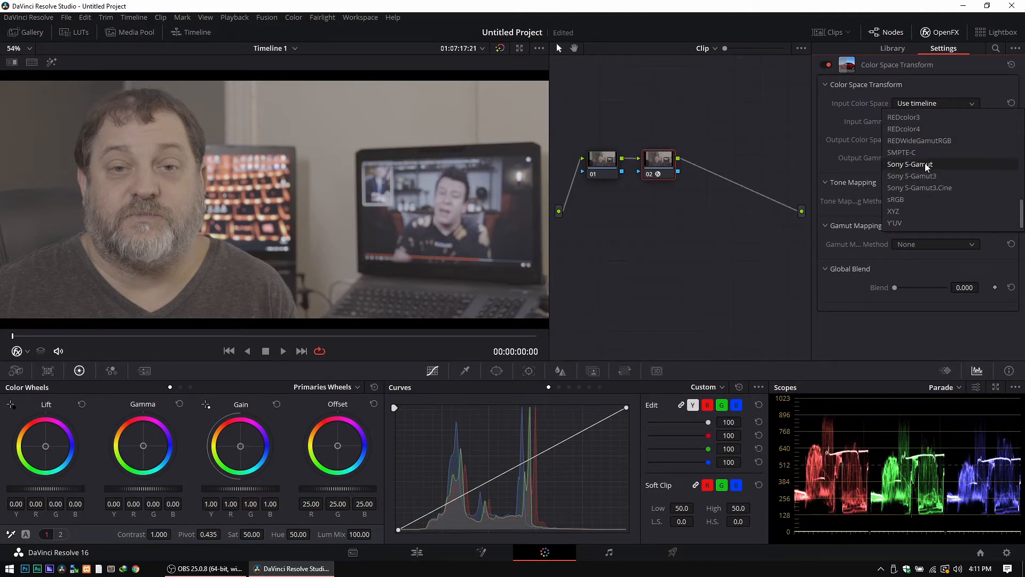
pyautogui.click(927, 165)
pyautogui.click(927, 122)
pyautogui.scroll(-3, 937, 162)
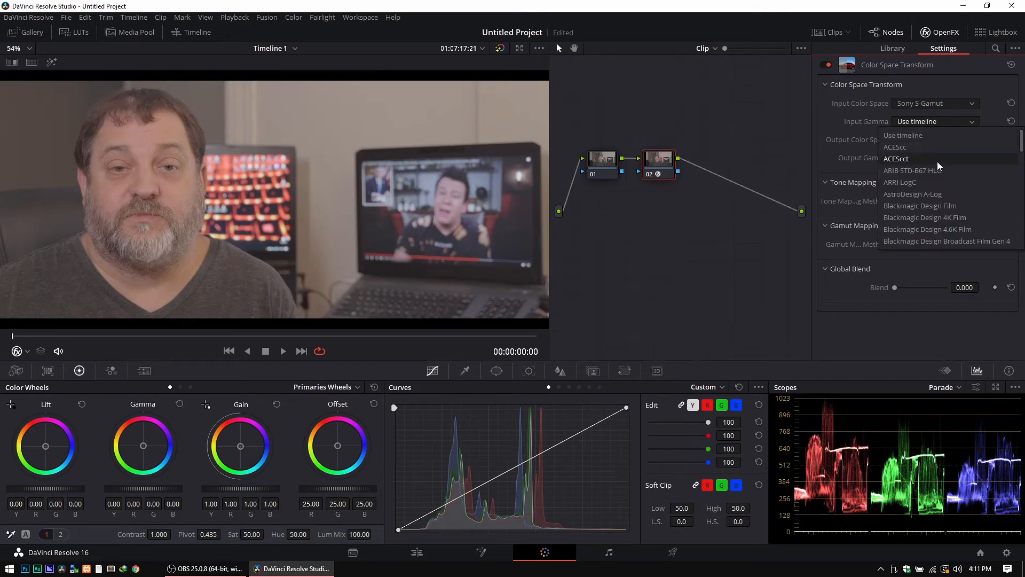
pyautogui.scroll(-5, 934, 181)
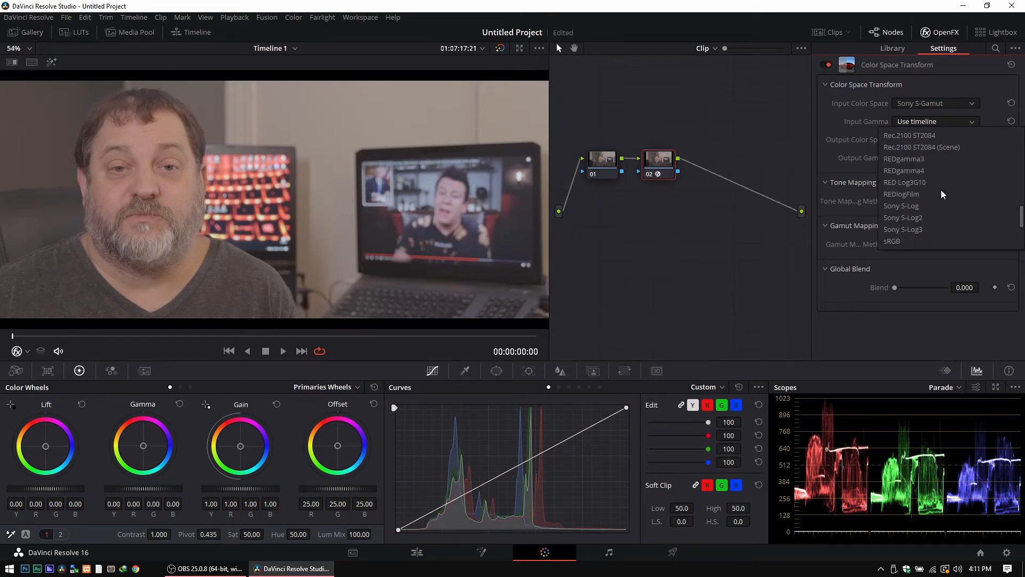
pyautogui.click(910, 217)
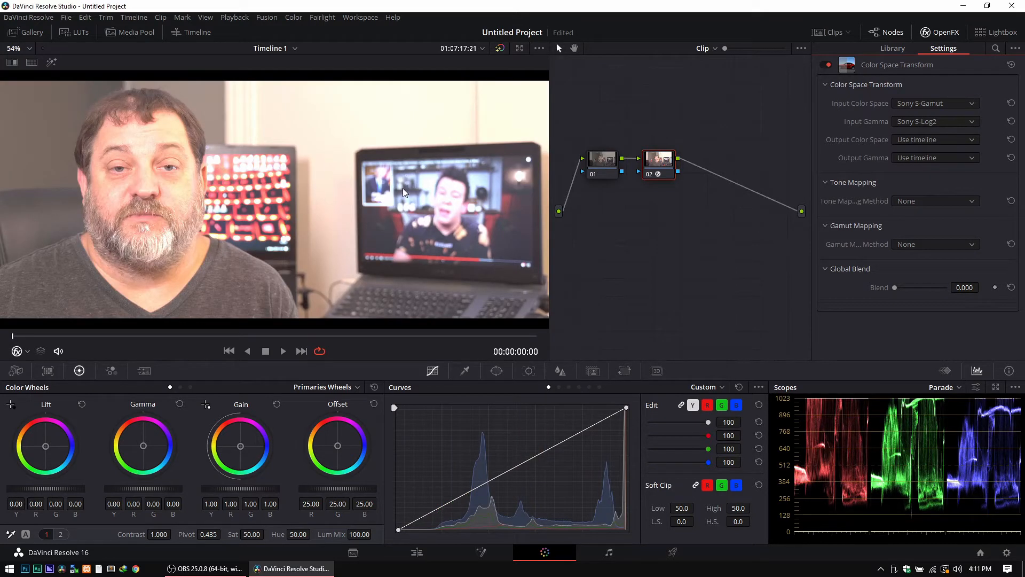
# Step: Set both the output color space and the output gamma of the Color Space Transform to Rec.709
pyautogui.click(918, 140)
pyautogui.scroll(-5, 914, 214)
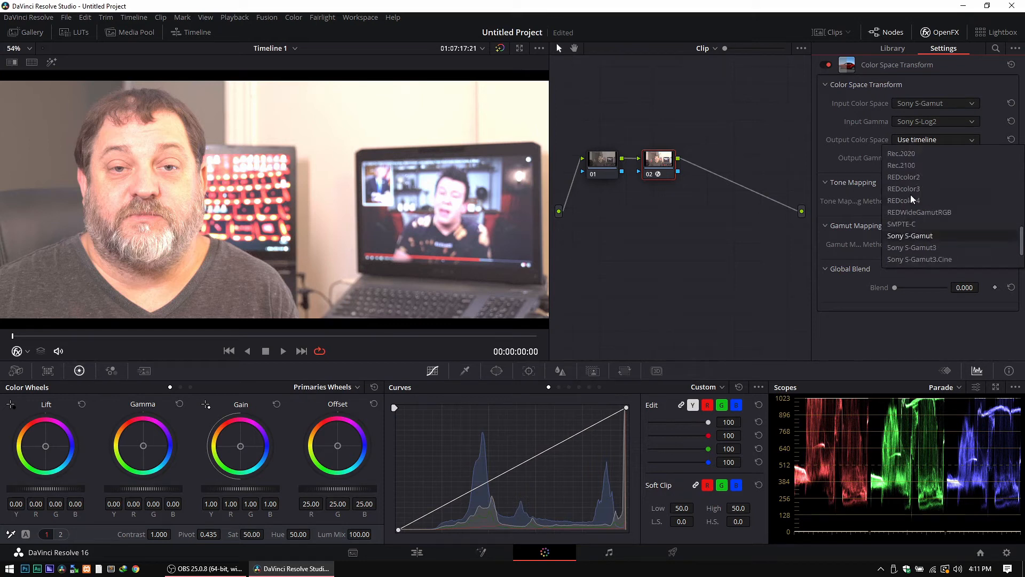
pyautogui.scroll(3, 905, 187)
pyautogui.click(898, 183)
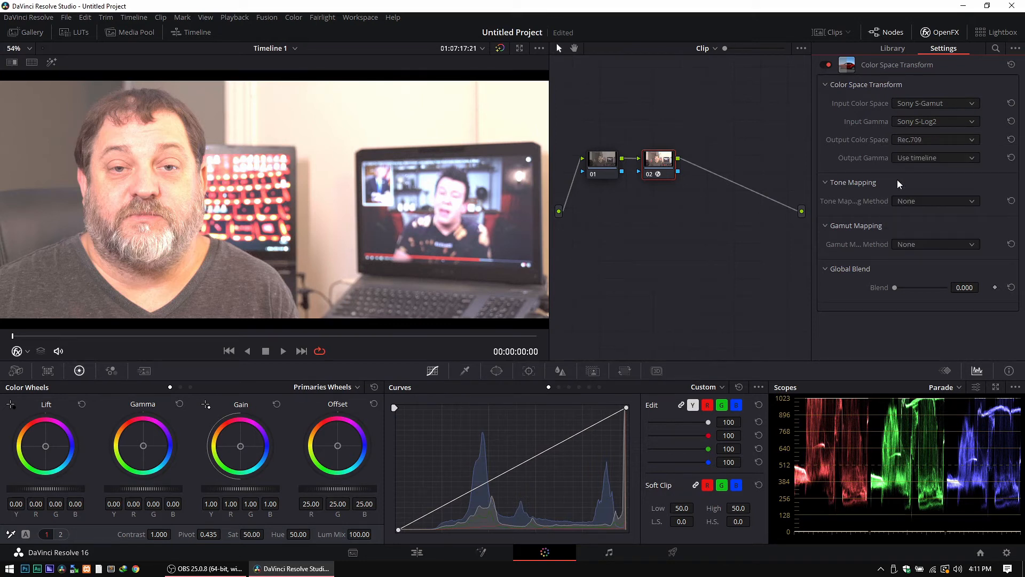
pyautogui.click(912, 157)
pyautogui.scroll(-10, 919, 224)
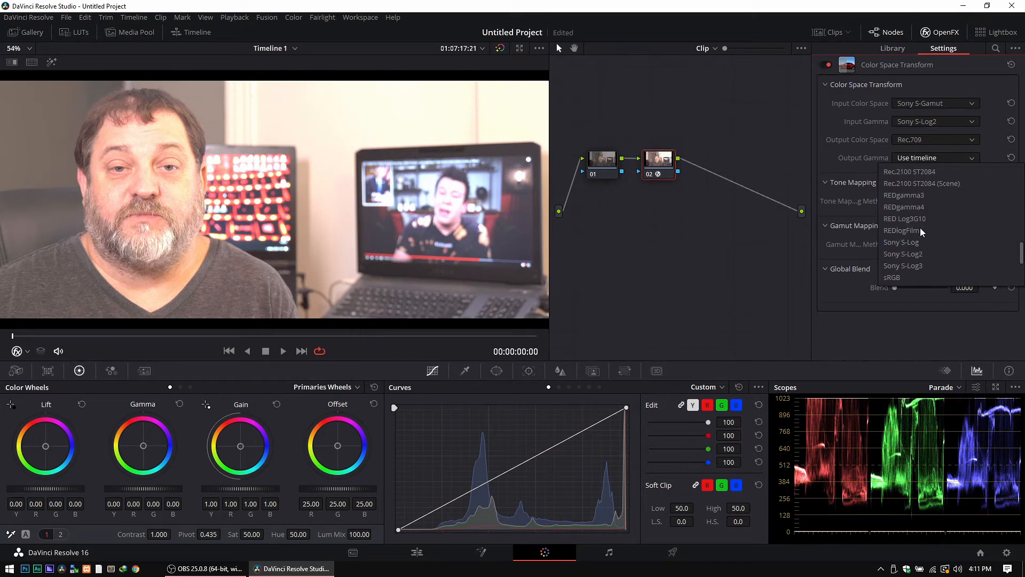
pyautogui.scroll(4, 920, 231)
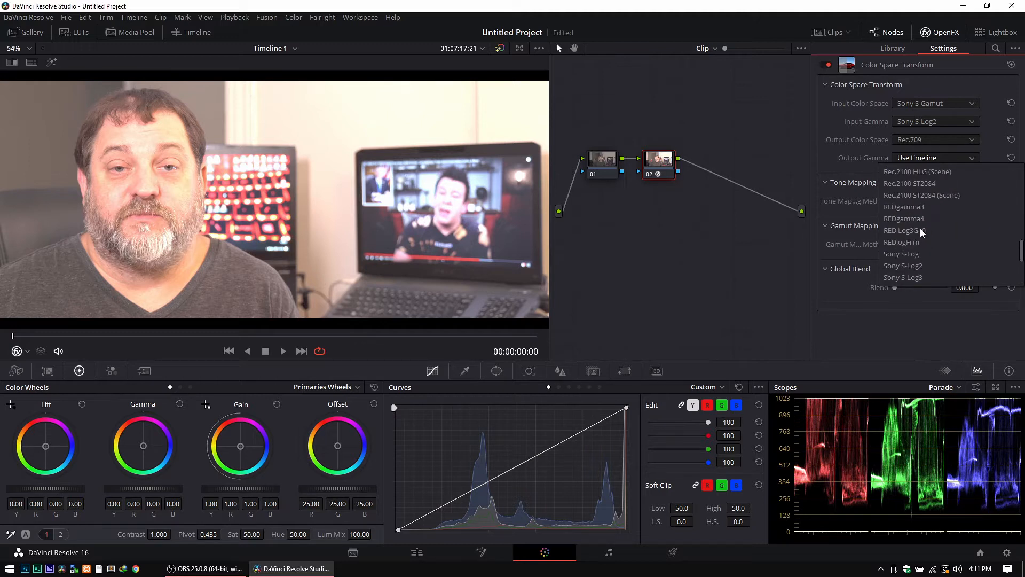
pyautogui.scroll(3, 921, 229)
pyautogui.click(901, 206)
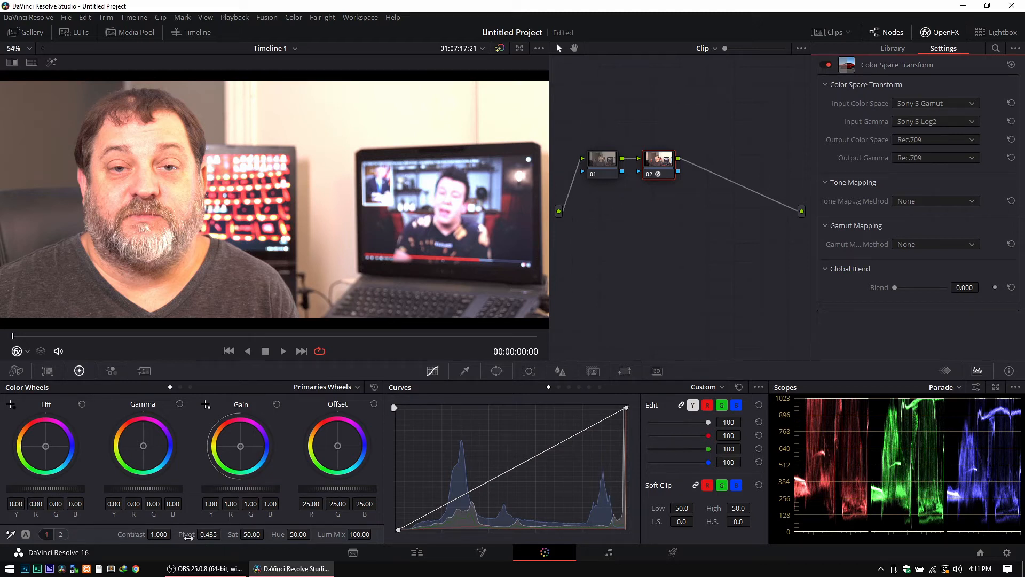
# Step: Set node 02's pivot to 0.000 and lower its contrast to 0.320 in the primary corrections
pyautogui.moveTo(216, 533); pyautogui.dragTo(224, 534)
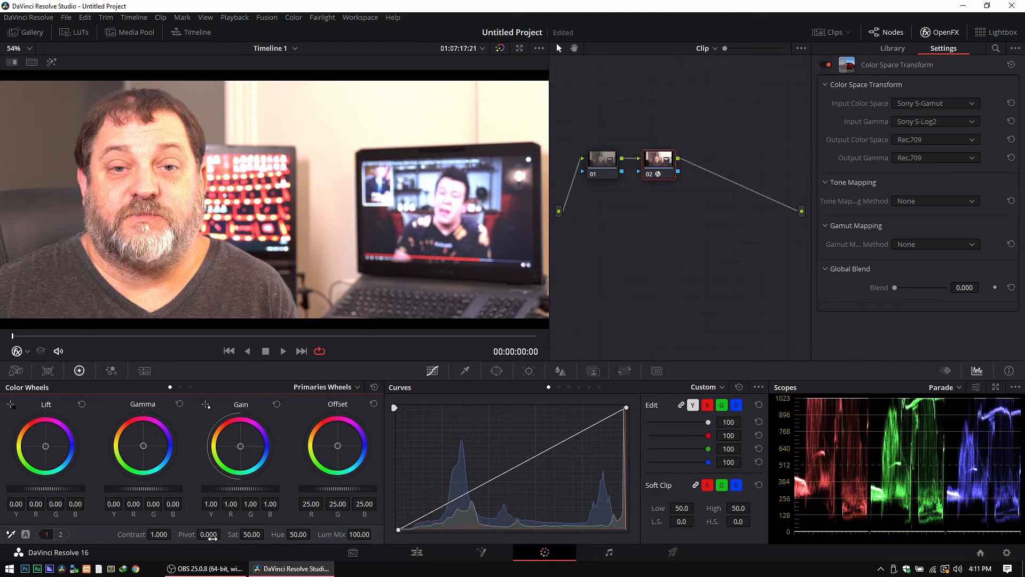
pyautogui.moveTo(159, 534); pyautogui.dragTo(174, 534)
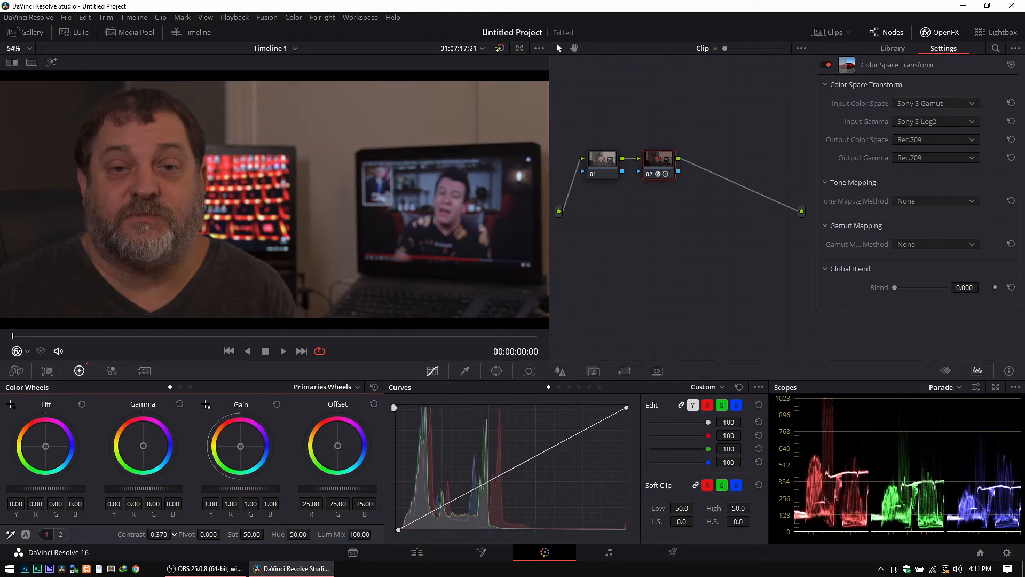
pyautogui.moveTo(174, 534); pyautogui.dragTo(174, 534)
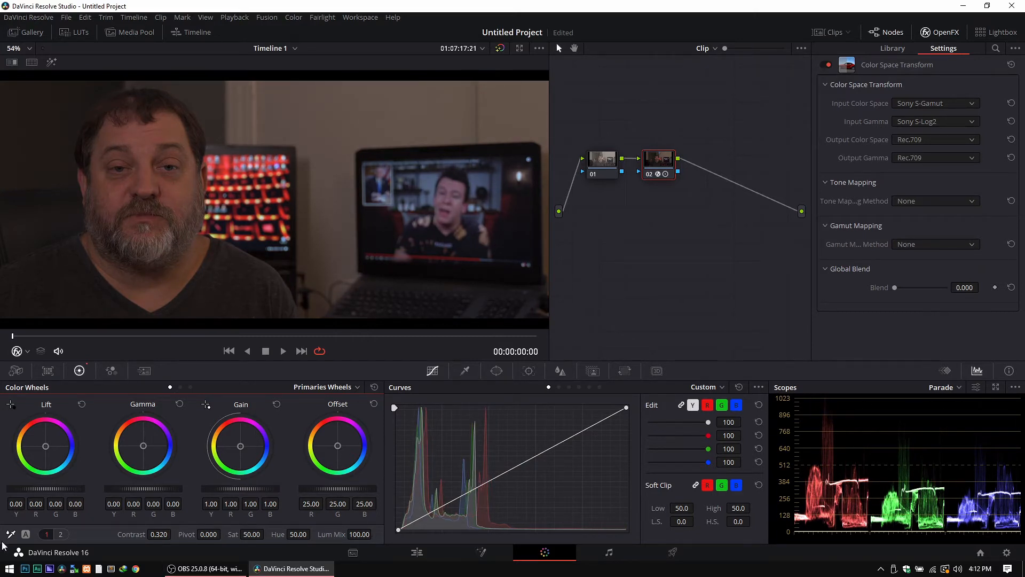
# Step: Raise node 02's highlights to 100.00 and lower its shadows to -73.00
pyautogui.click(60, 534)
pyautogui.moveTo(357, 535); pyautogui.dragTo(374, 533)
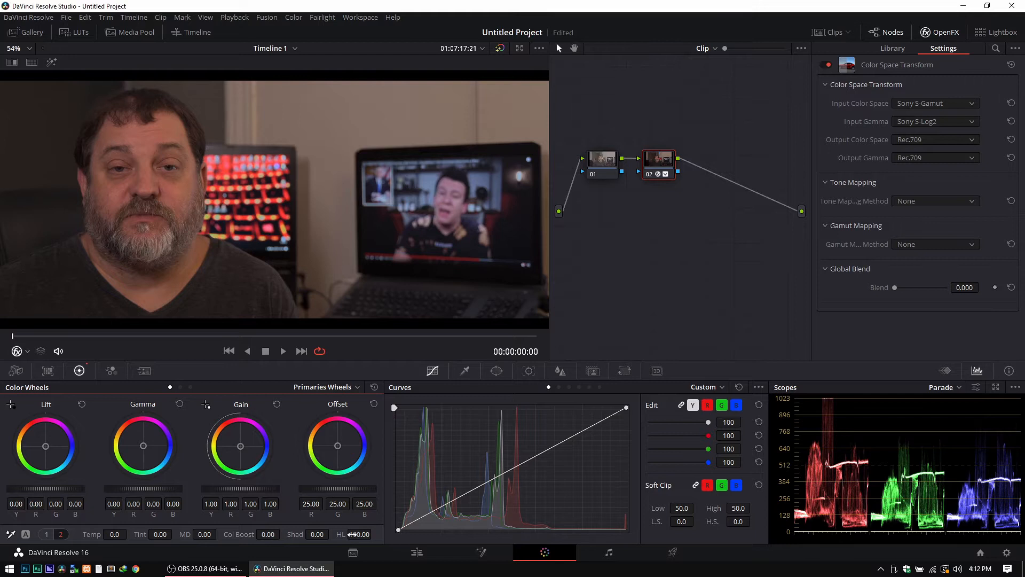
pyautogui.moveTo(322, 534); pyautogui.dragTo(236, 534)
pyautogui.moveTo(316, 534); pyautogui.dragTo(333, 533)
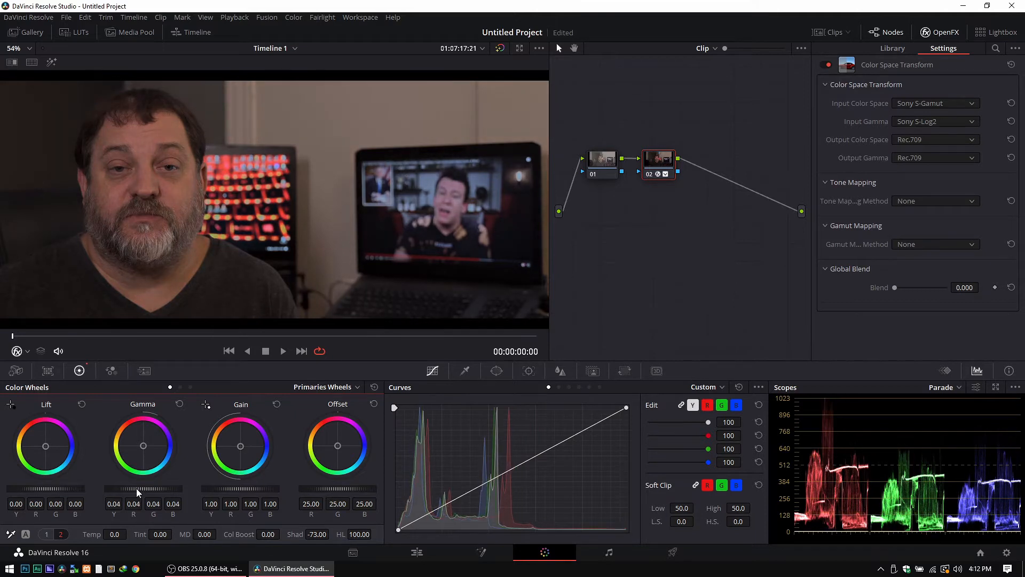
# Step: Adjust node 02's master gamma to 0.01 and its master gain to 1.10
pyautogui.moveTo(136, 488); pyautogui.dragTo(188, 487)
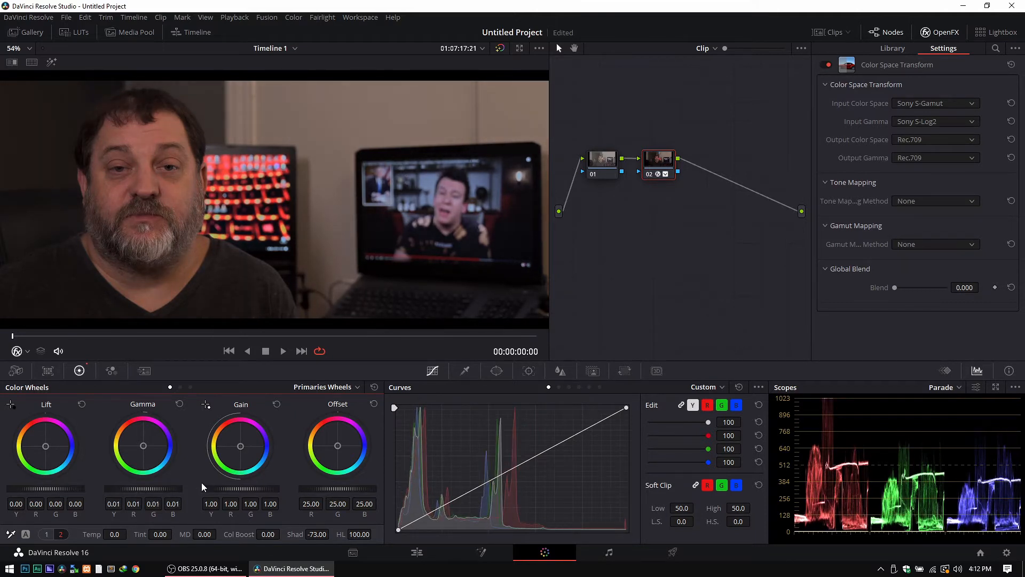
pyautogui.scroll(10, 245, 488)
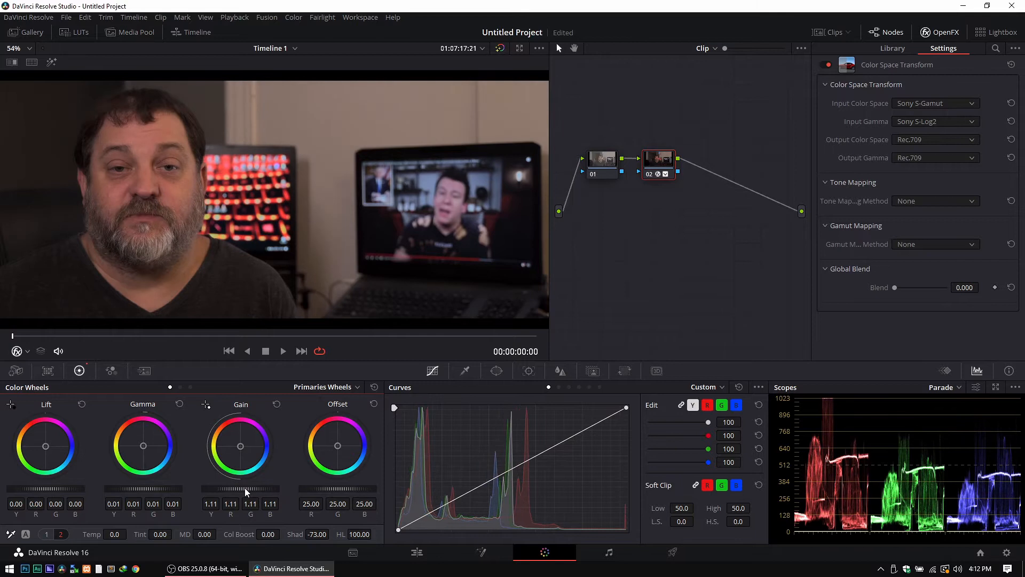
pyautogui.scroll(10, 244, 488)
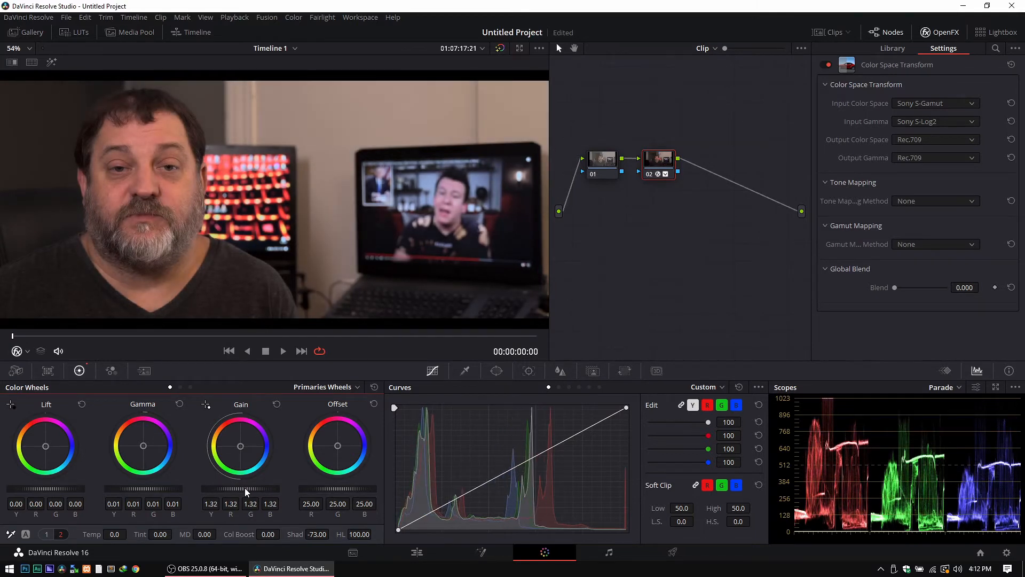
pyautogui.scroll(-12, 245, 488)
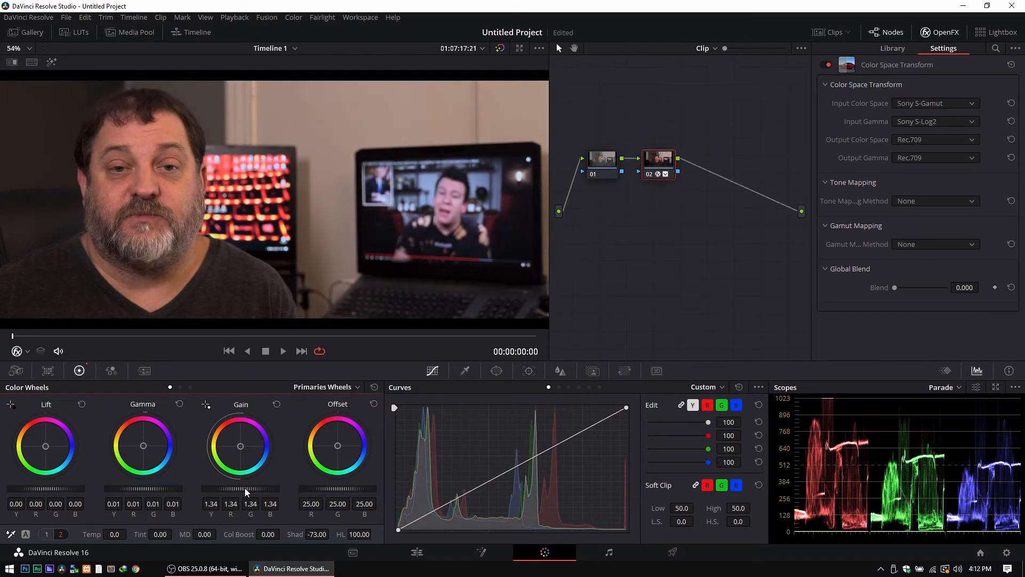
pyautogui.scroll(-4, 244, 488)
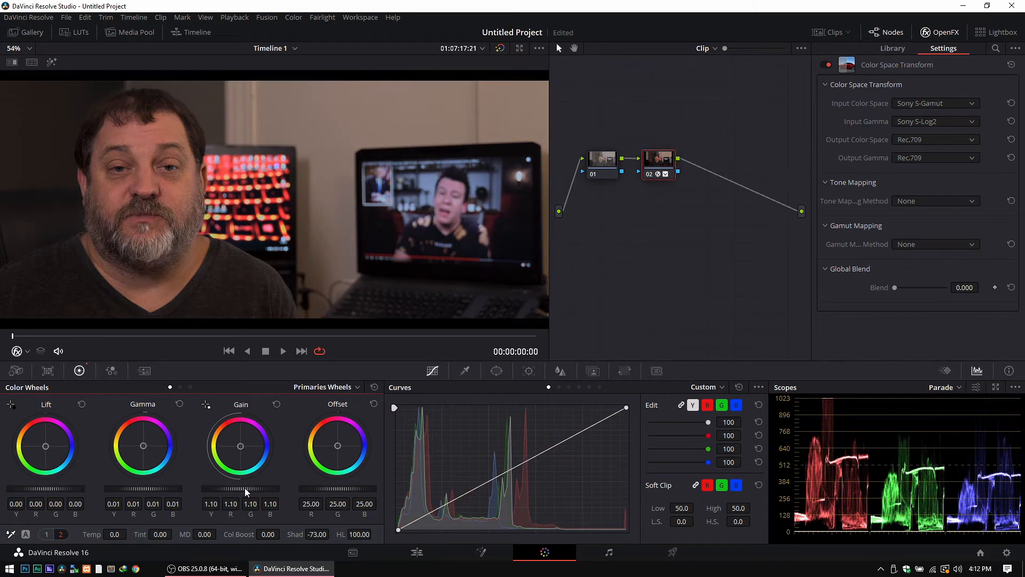
# Step: Raise node 02's master gain to 1.16 and correct its white balance with temperature -620.0 and tint -37.50
pyautogui.scroll(3, 244, 488)
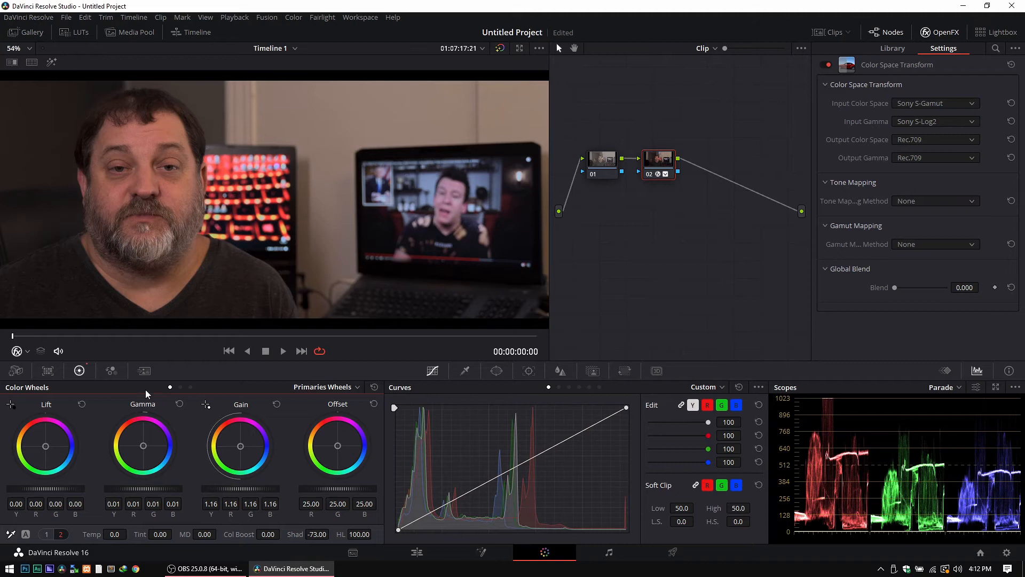
pyautogui.moveTo(113, 530); pyautogui.dragTo(155, 534)
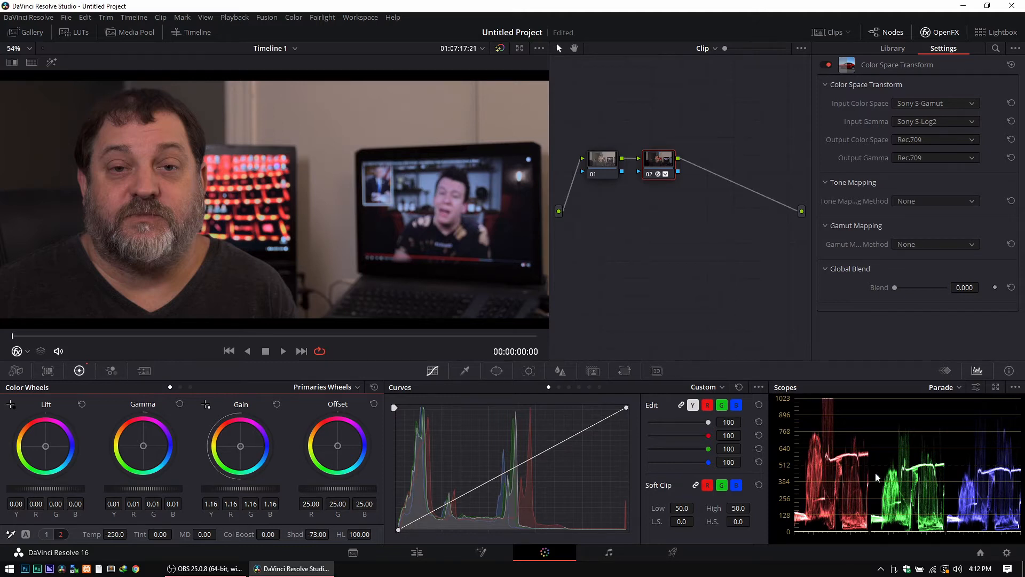
pyautogui.moveTo(130, 534); pyautogui.dragTo(127, 534)
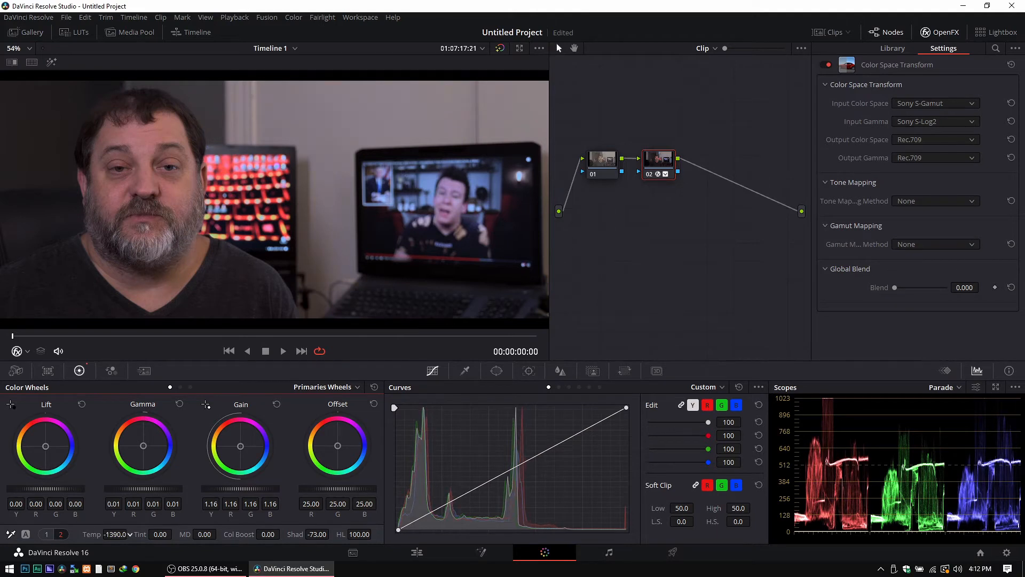
pyautogui.moveTo(163, 535); pyautogui.dragTo(175, 534)
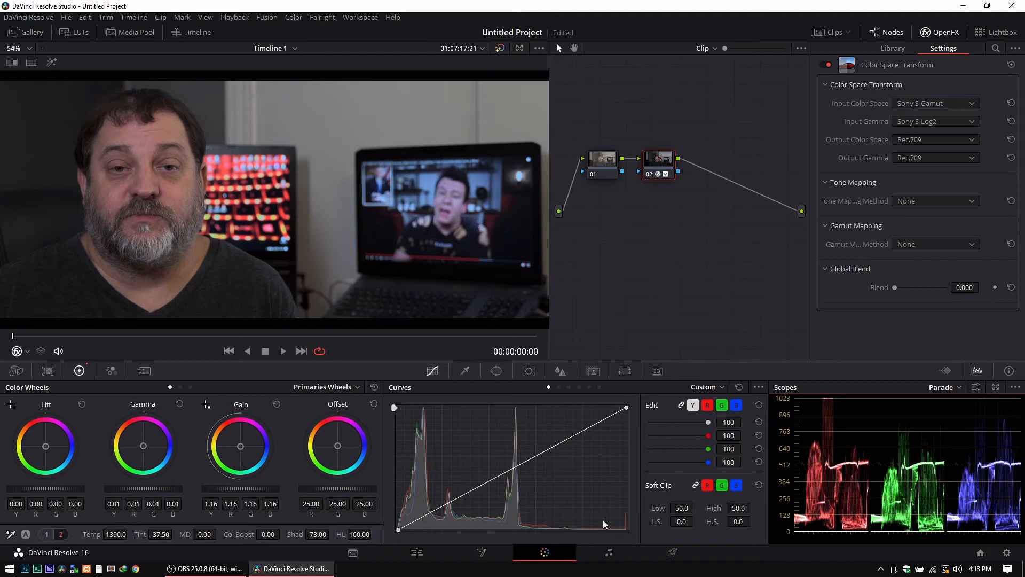
pyautogui.moveTo(115, 534); pyautogui.dragTo(133, 534)
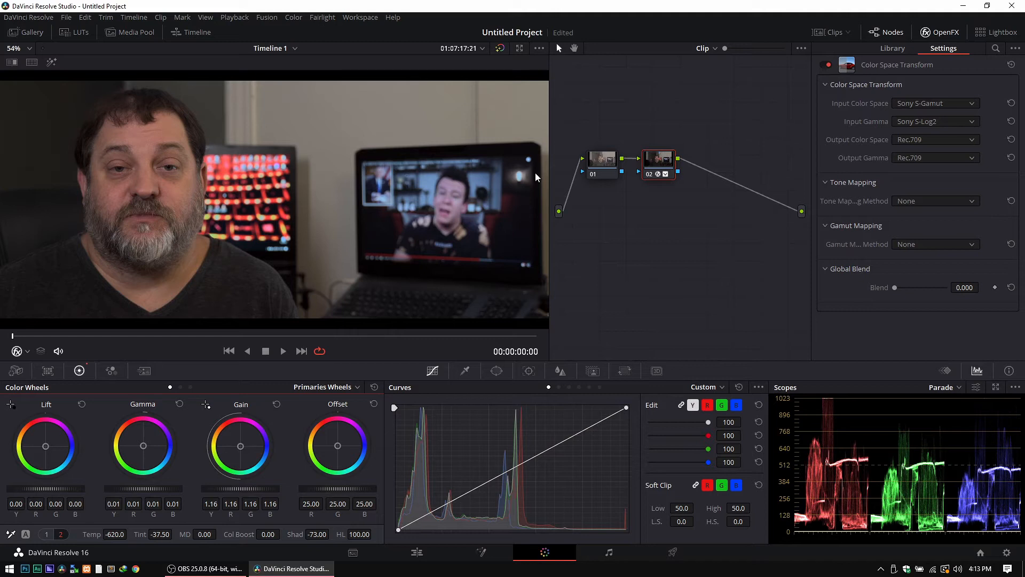
# Step: Disable and re-enable node 02 to compare the ungraded and graded image with the whole frame in view
pyautogui.scroll(-2, 369, 181)
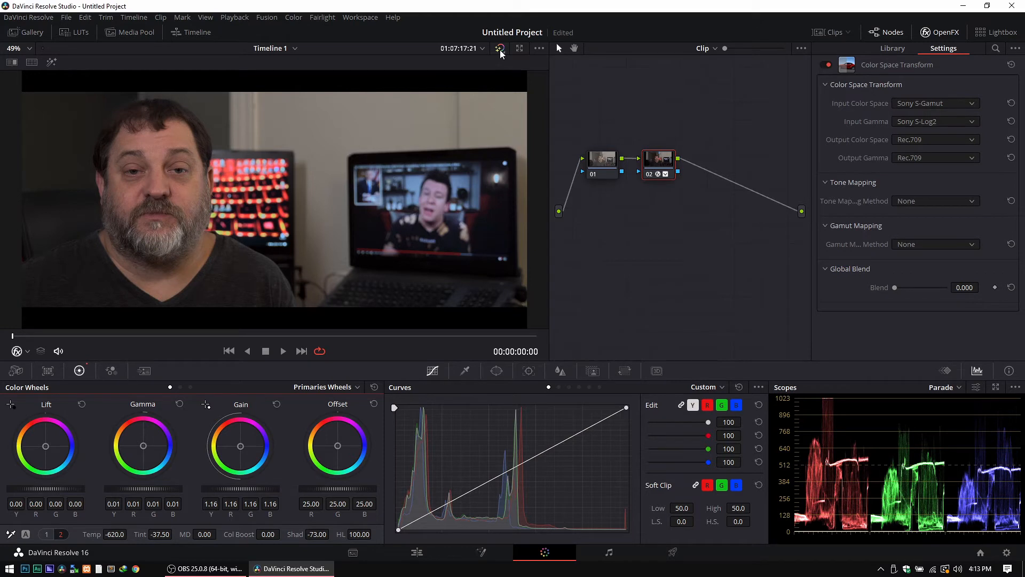
pyautogui.click(647, 173)
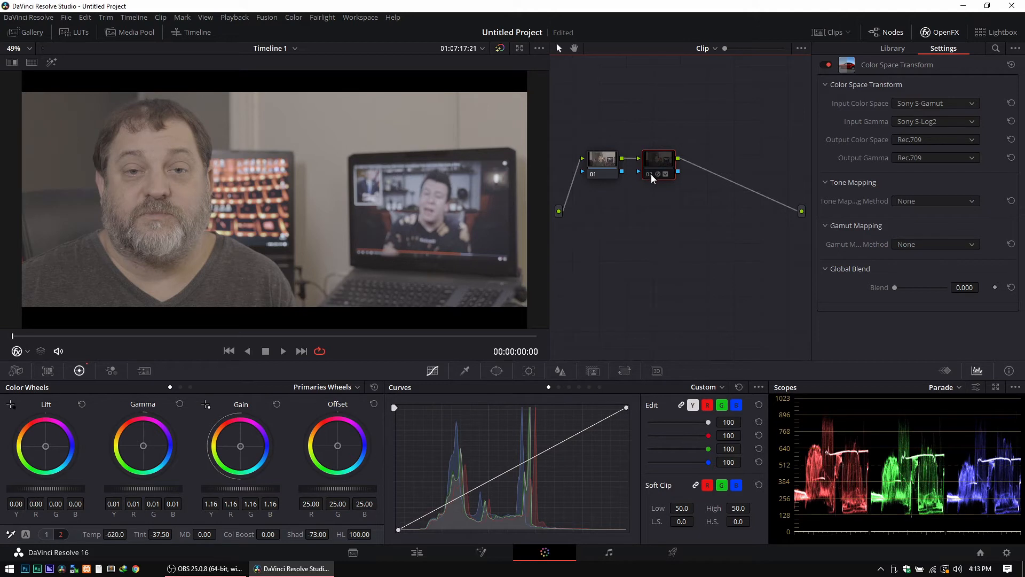
pyautogui.click(650, 175)
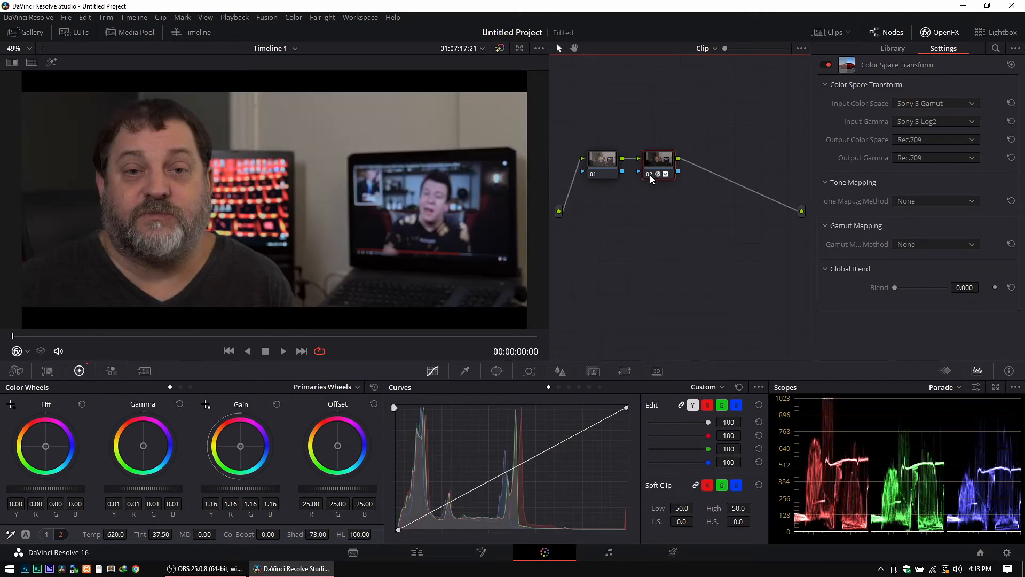
pyautogui.click(649, 174)
pyautogui.click(650, 174)
# Step: Try Rec.2020 as the Color Space Transform's output color space, and return it to Rec.709
pyautogui.click(922, 143)
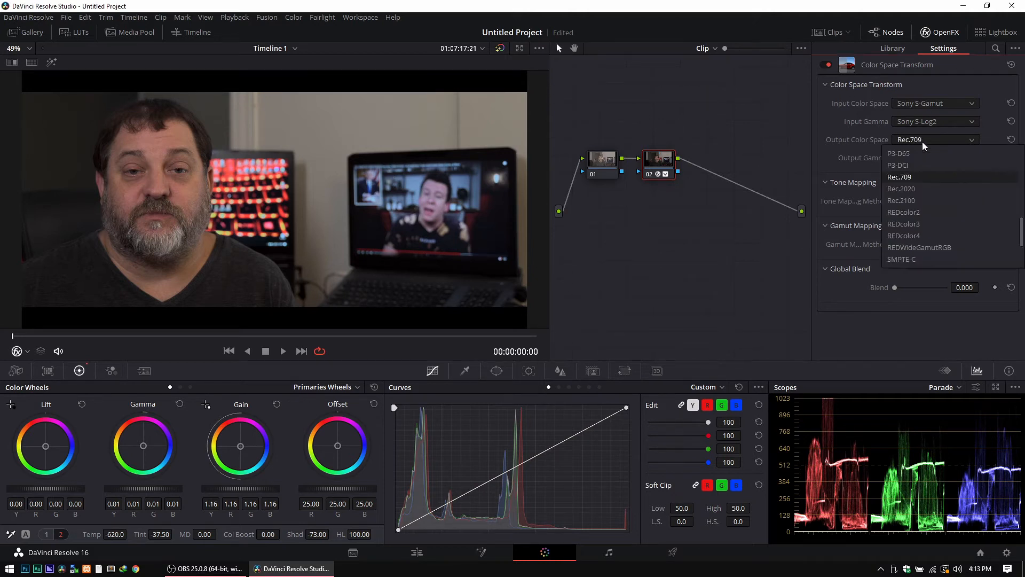
pyautogui.click(910, 189)
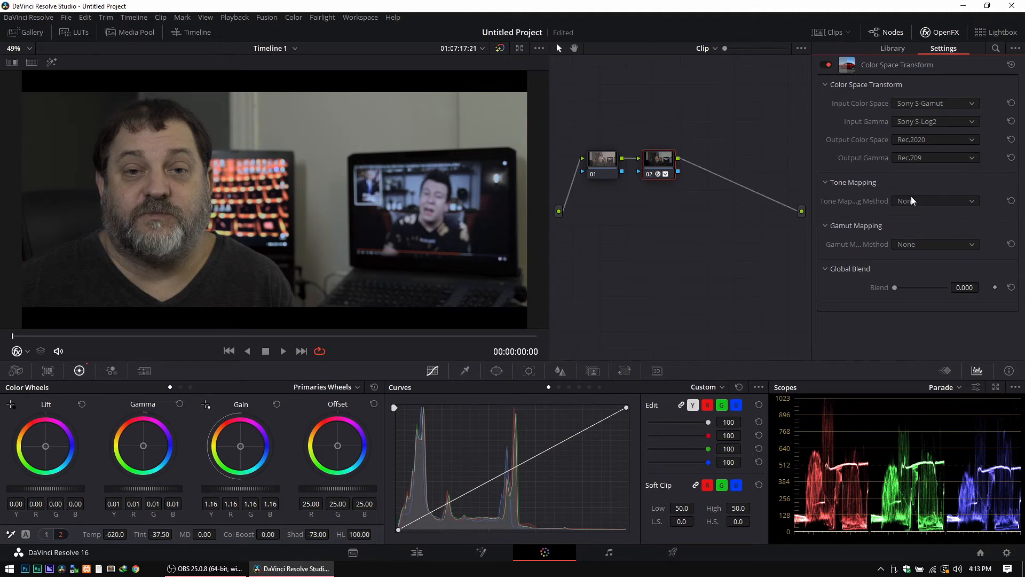
pyautogui.click(927, 142)
pyautogui.click(910, 176)
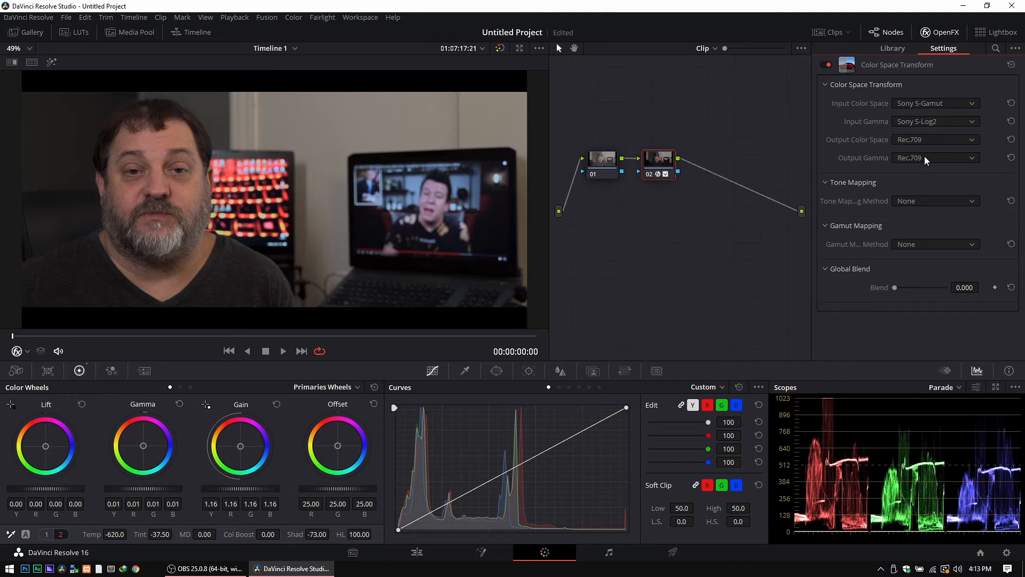
# Step: Try other output gammas, including Rec.709-A, Rec.2100 HLG (Scene) and Canon Log 2, ending on Blackmagic Design 4K Film
pyautogui.click(924, 157)
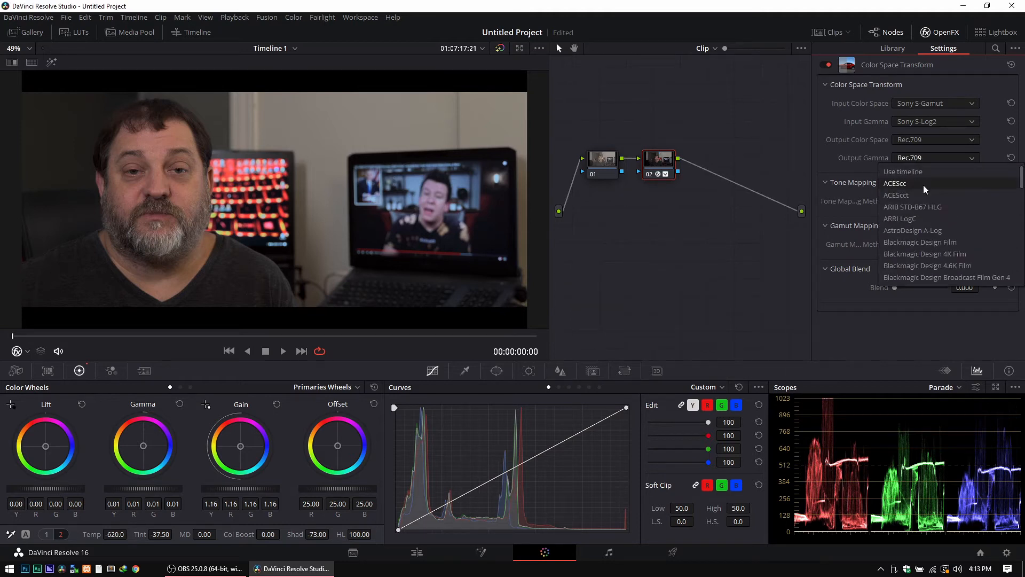
pyautogui.click(852, 160)
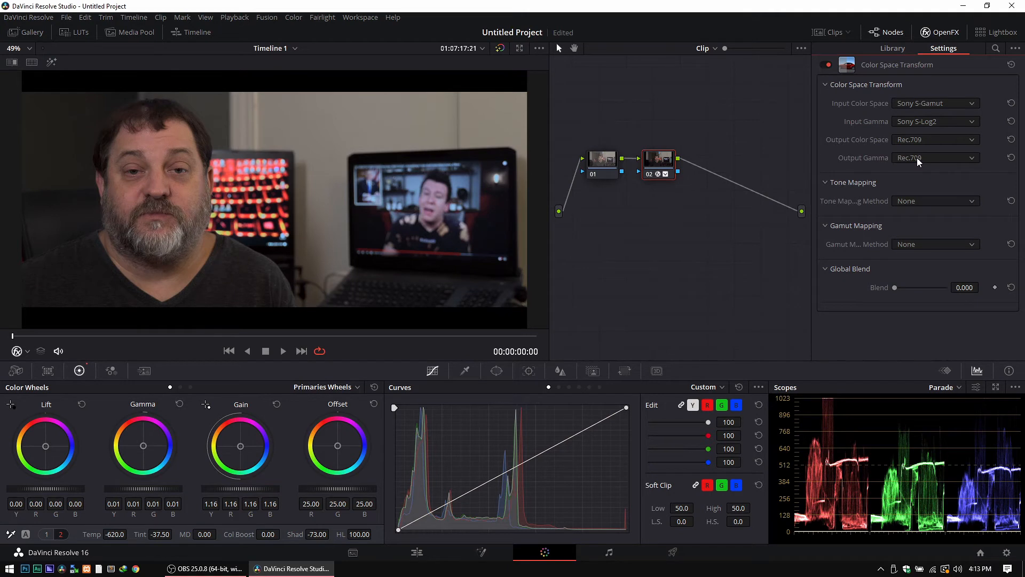
pyautogui.scroll(-1, 916, 156)
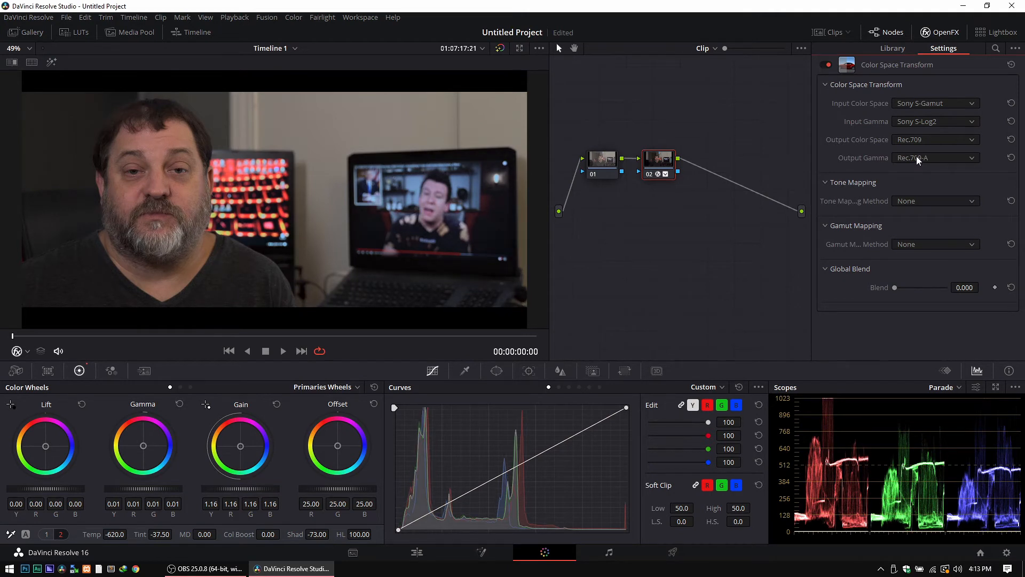
pyautogui.scroll(1, 917, 156)
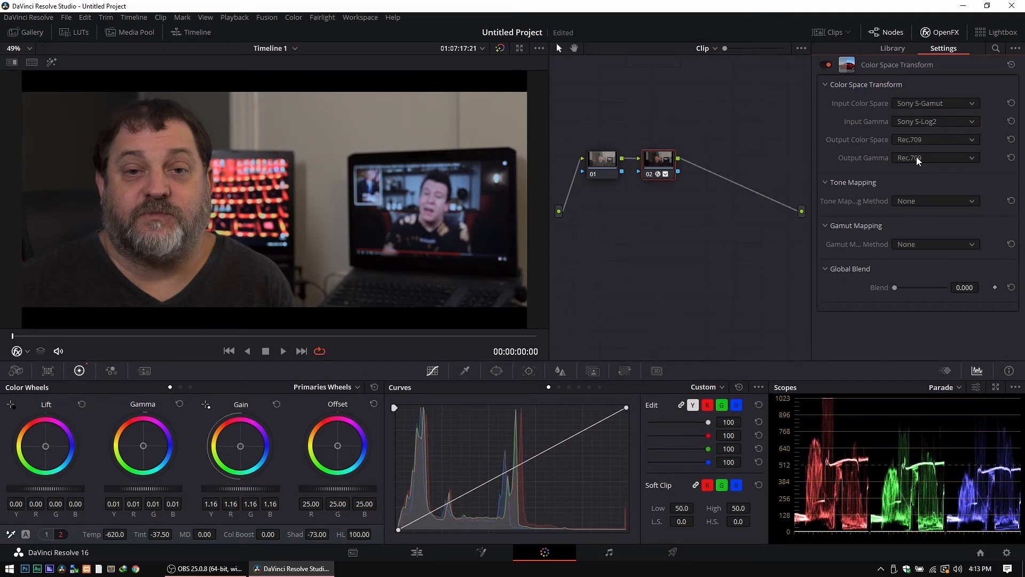
pyautogui.scroll(2, 917, 156)
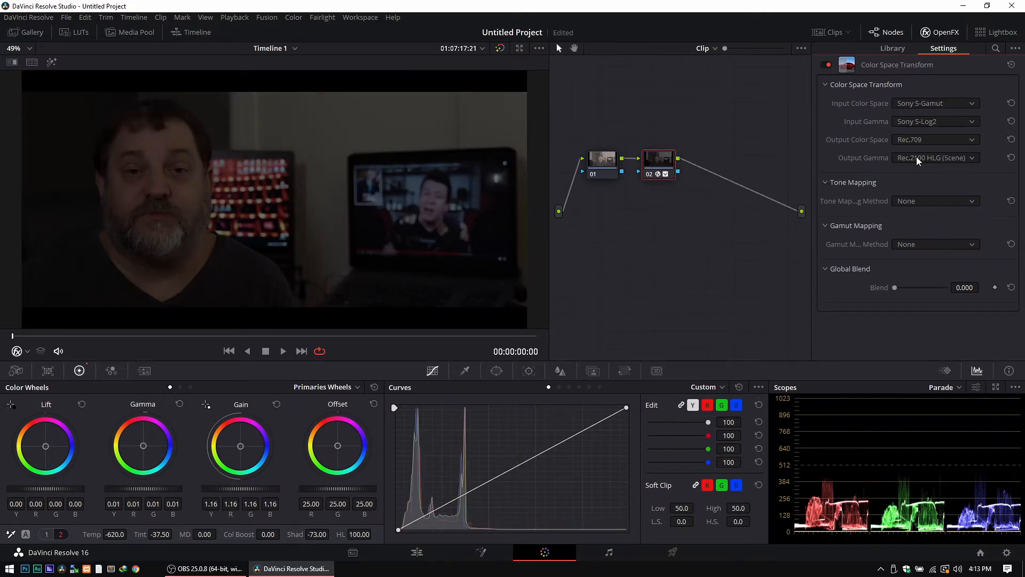
pyautogui.scroll(4, 917, 156)
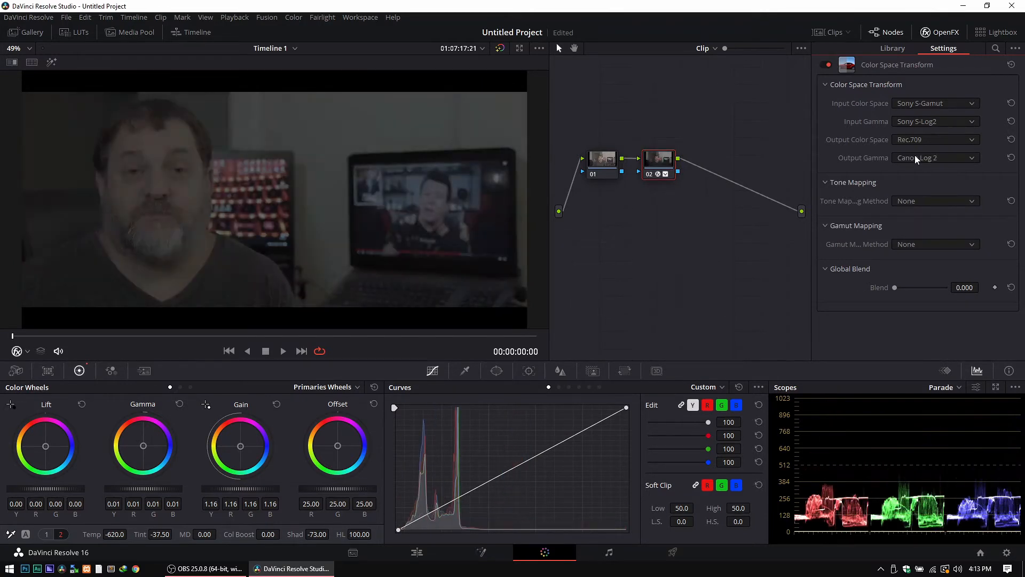
pyautogui.scroll(2, 915, 155)
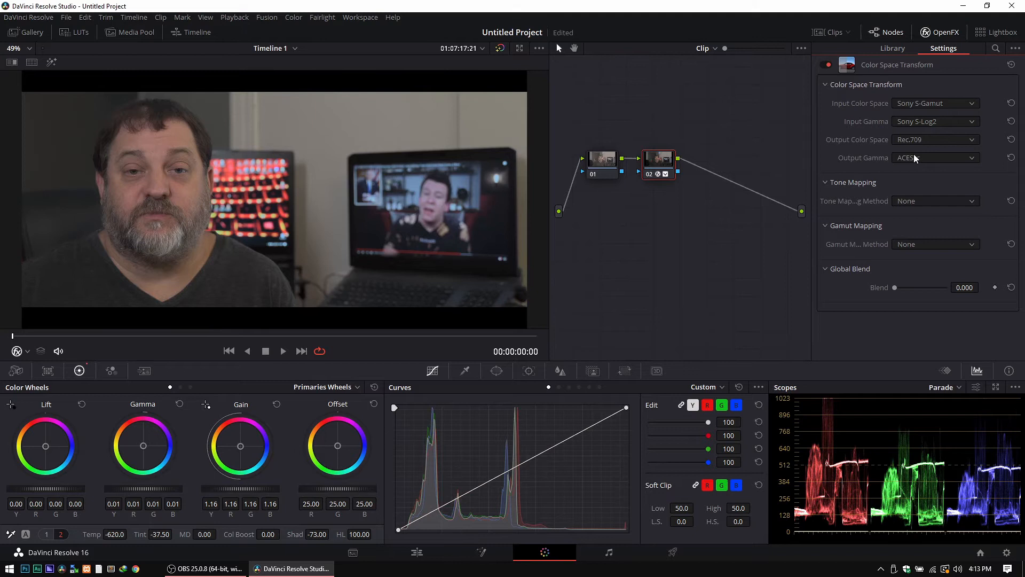
pyautogui.scroll(3, 915, 157)
pyautogui.scroll(4, 914, 154)
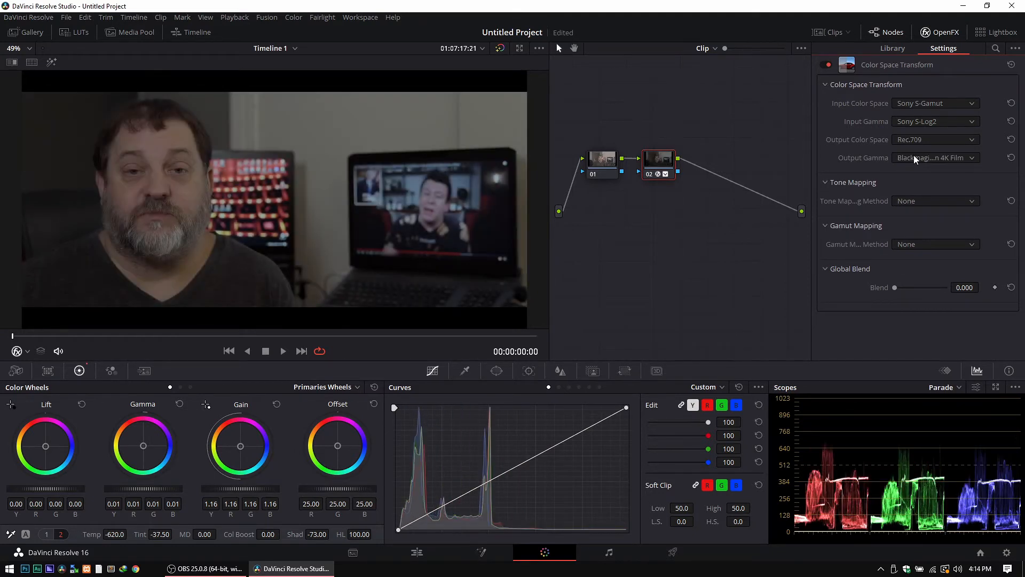
# Step: Try a Blackmagic Design Film Gen 4 option and Blackmagic Design Video as the output gamma
pyautogui.click(940, 160)
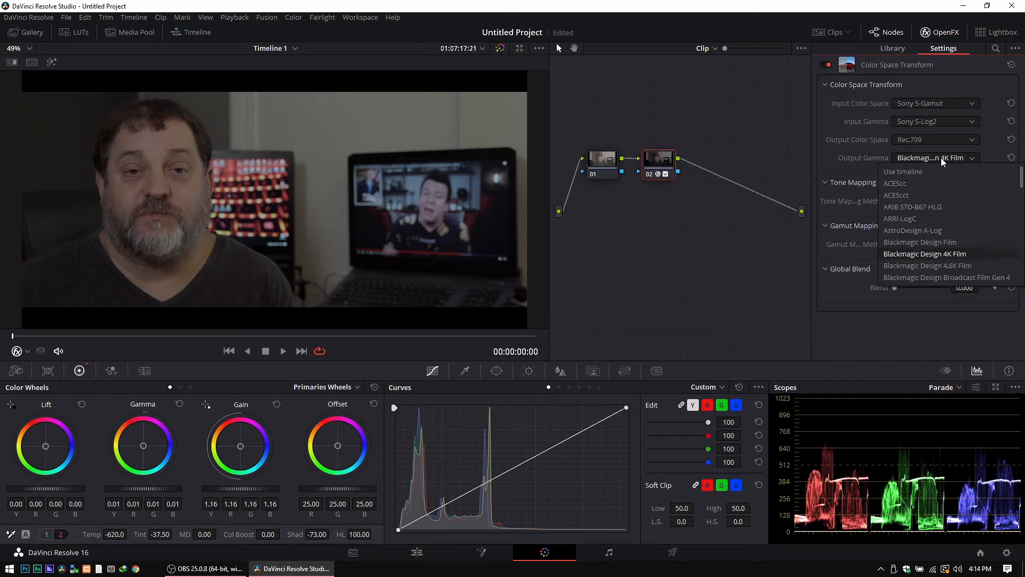
pyautogui.click(941, 158)
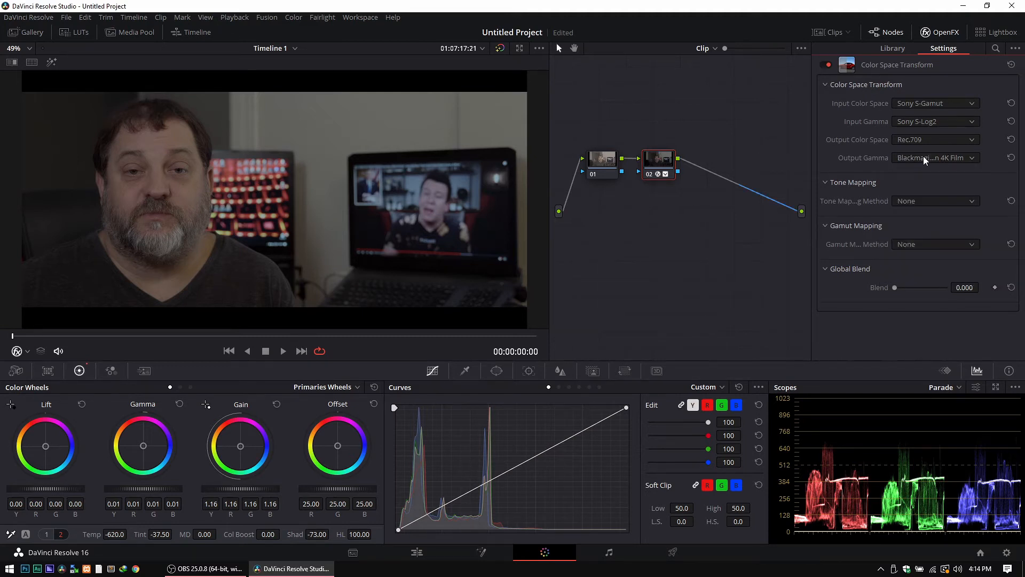
pyautogui.scroll(3, 923, 156)
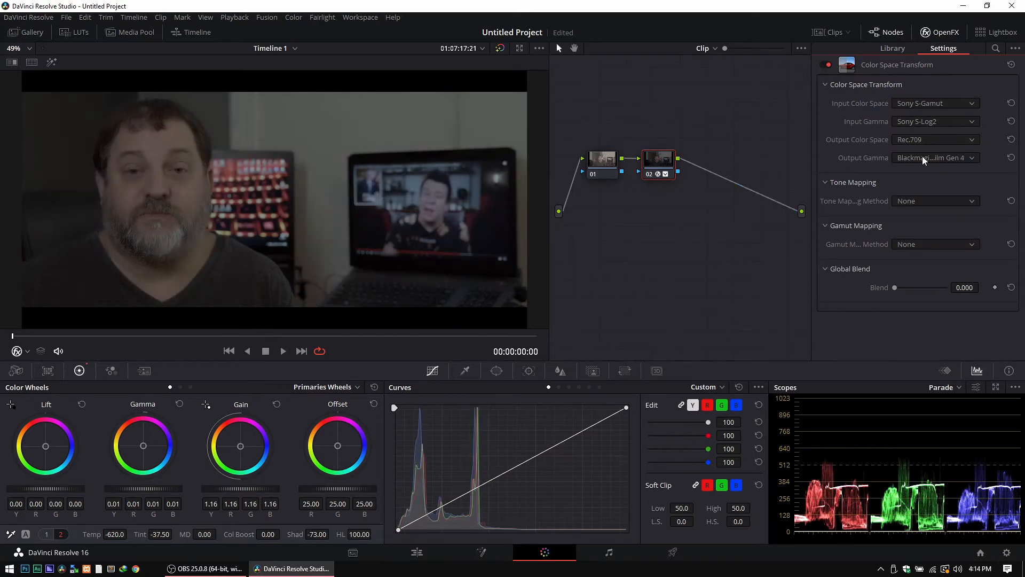
pyautogui.scroll(1, 921, 155)
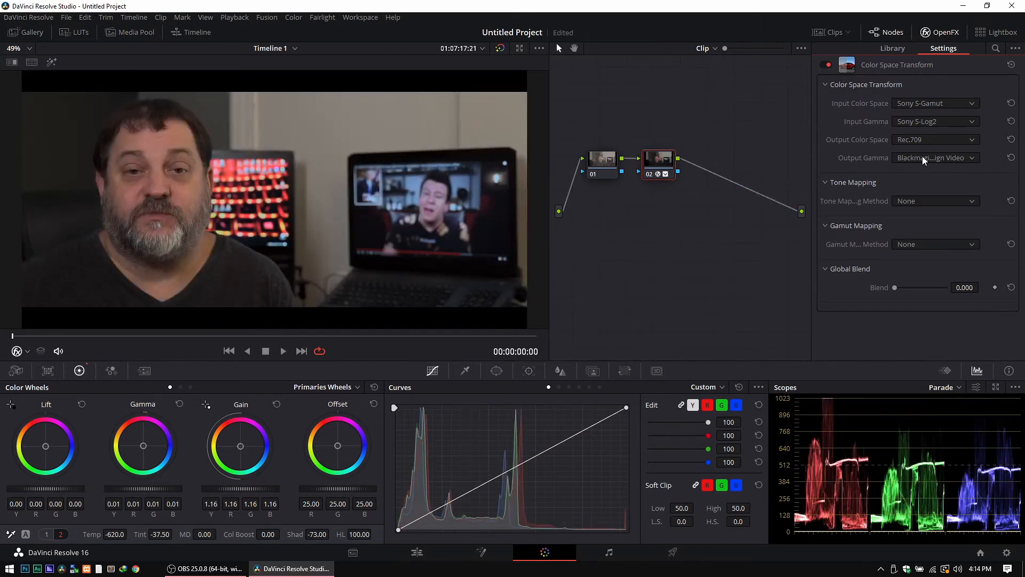
pyautogui.click(921, 156)
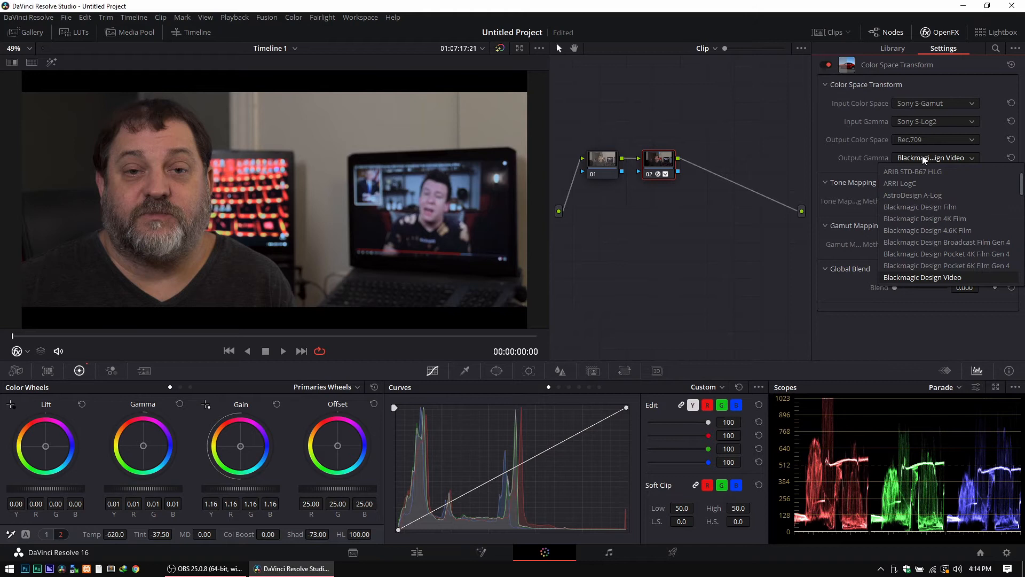
pyautogui.click(921, 156)
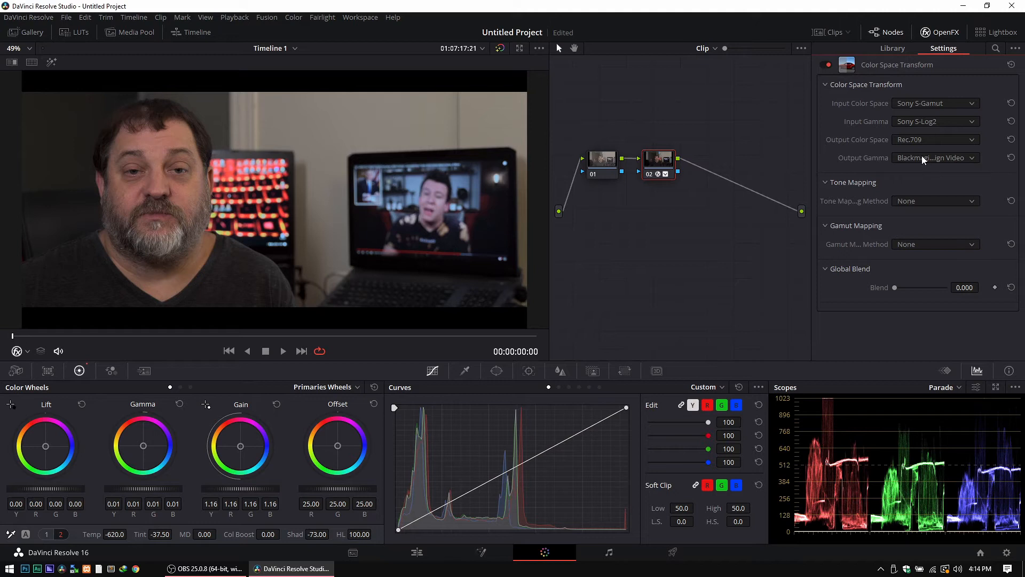
# Step: Compare Gamma 2.2, Gamma 2.4, Gamma 2.5 and Rec.709-A as output gamma, and return it to Rec.709
pyautogui.scroll(-4, 922, 159)
pyautogui.scroll(4, 922, 158)
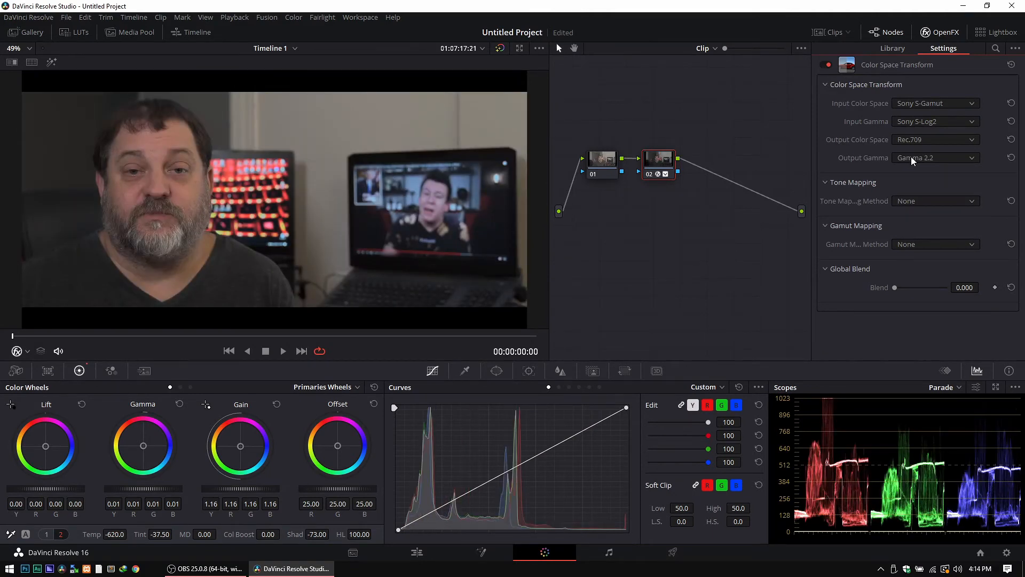
pyautogui.scroll(-1, 914, 157)
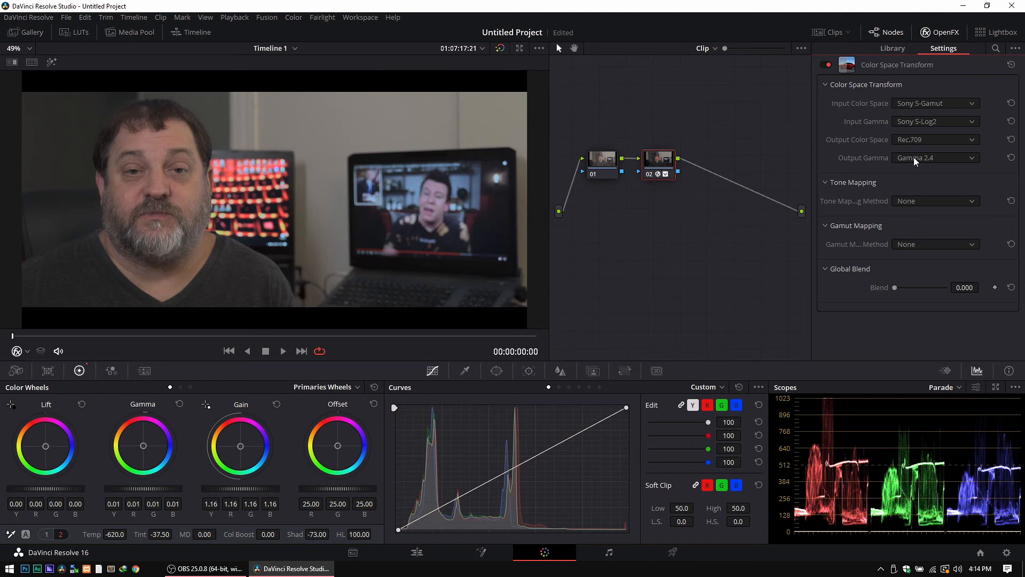
pyautogui.scroll(-1, 908, 159)
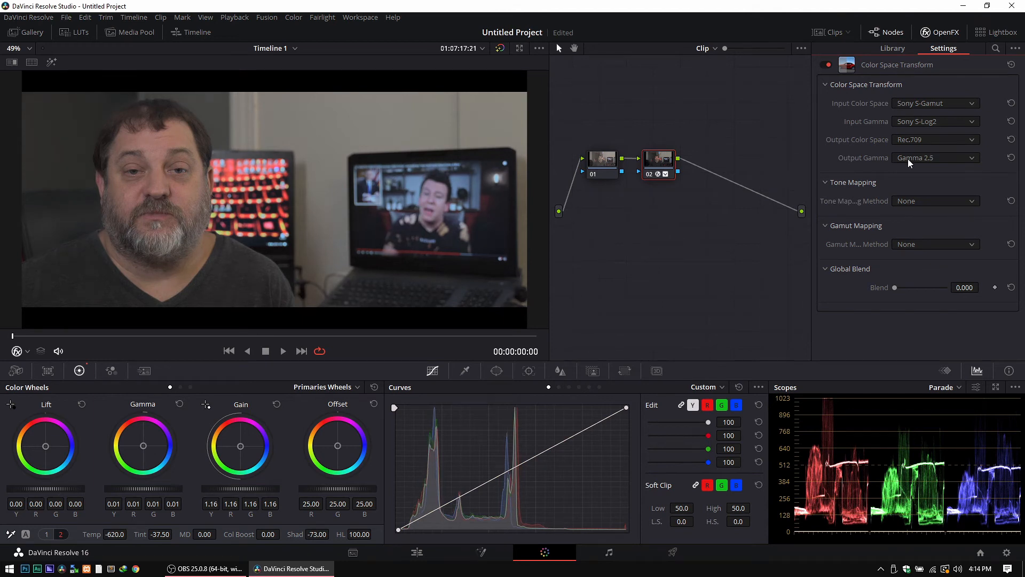
pyautogui.scroll(-3, 908, 159)
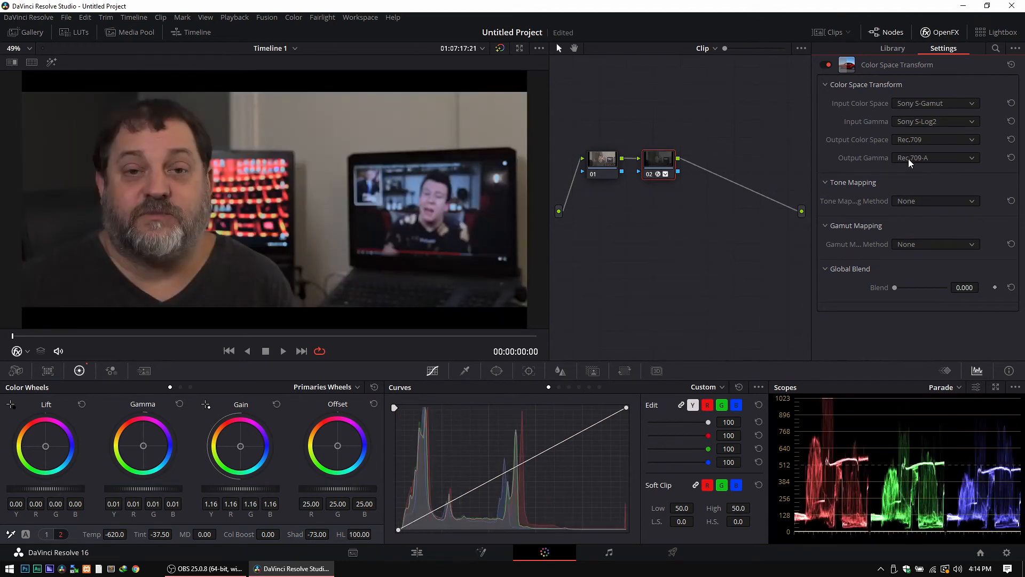
pyautogui.scroll(1, 909, 159)
pyautogui.scroll(-1, 919, 158)
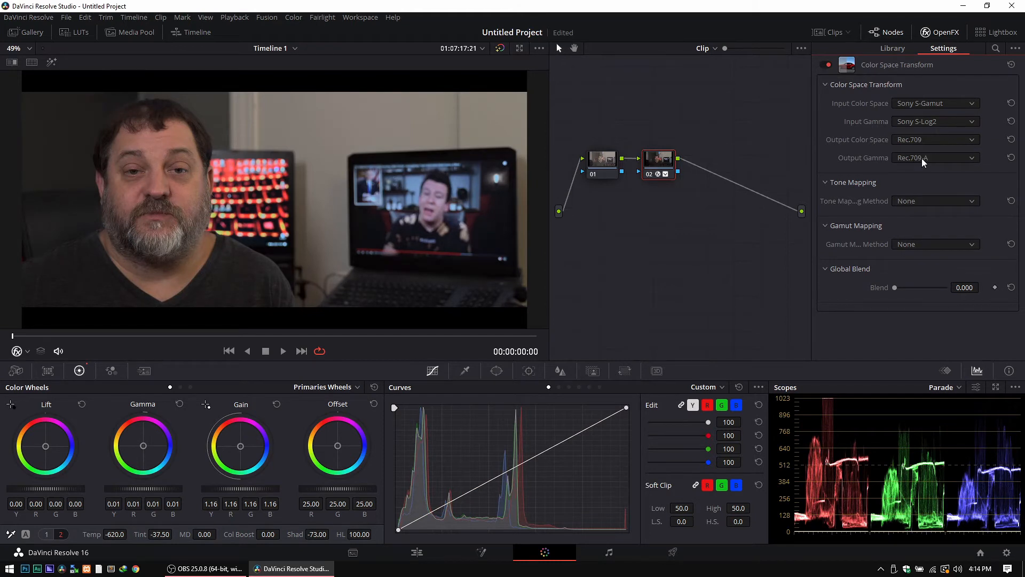
pyautogui.scroll(1, 922, 158)
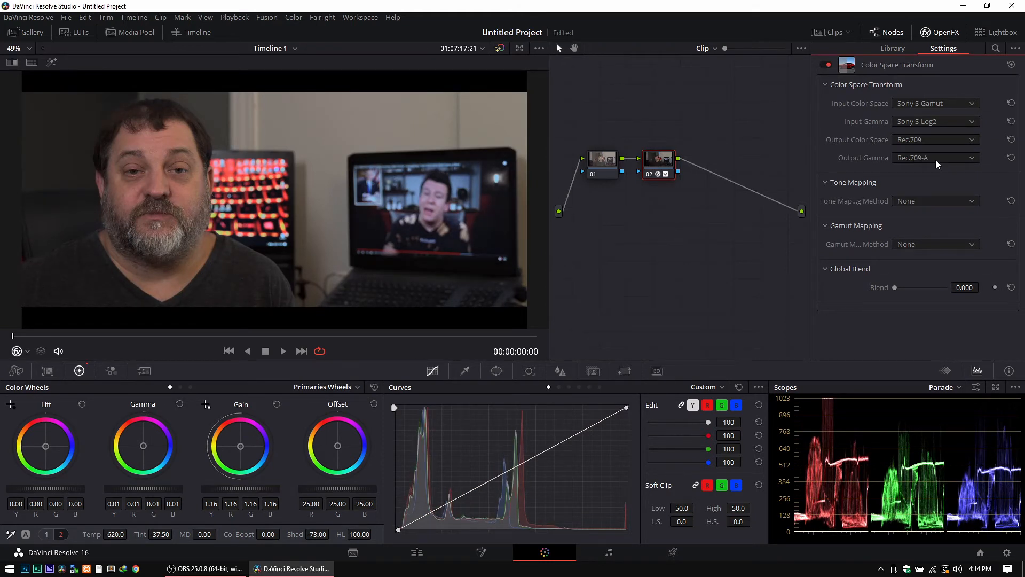
pyautogui.scroll(1, 935, 159)
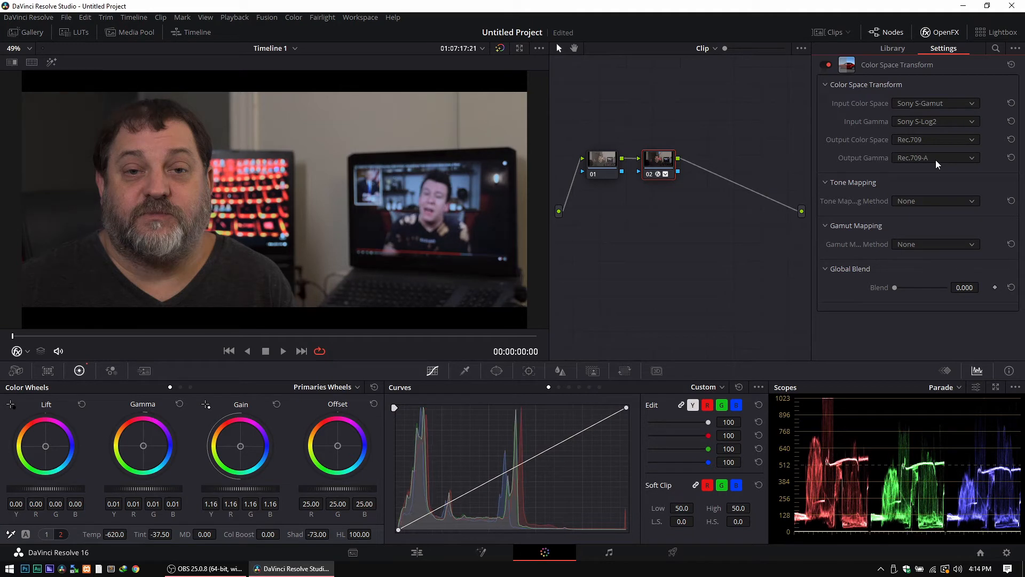
pyautogui.scroll(1, 936, 160)
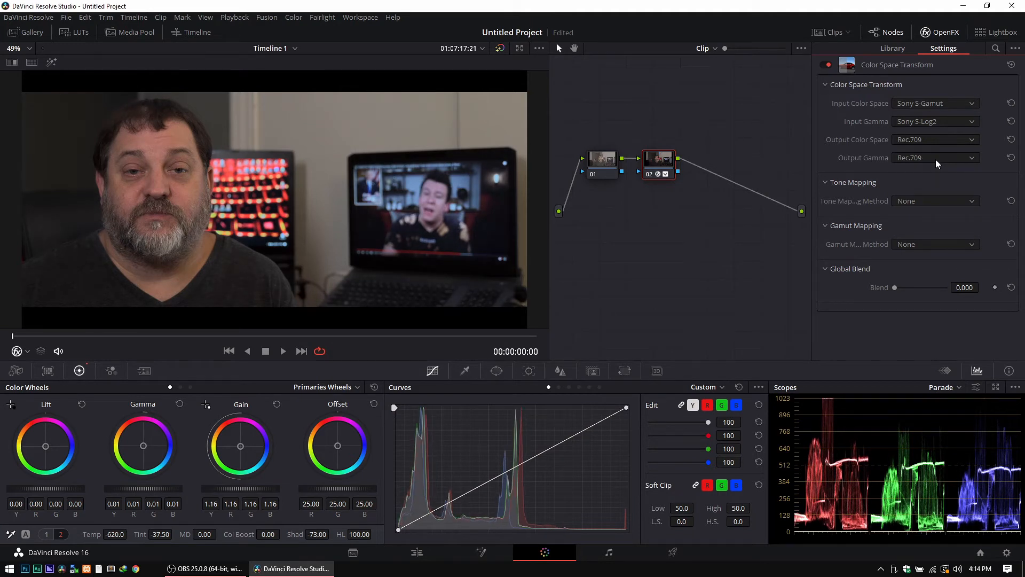
# Step: Try ARRI Alexa as the Color Space Transform's output color space
pyautogui.click(936, 159)
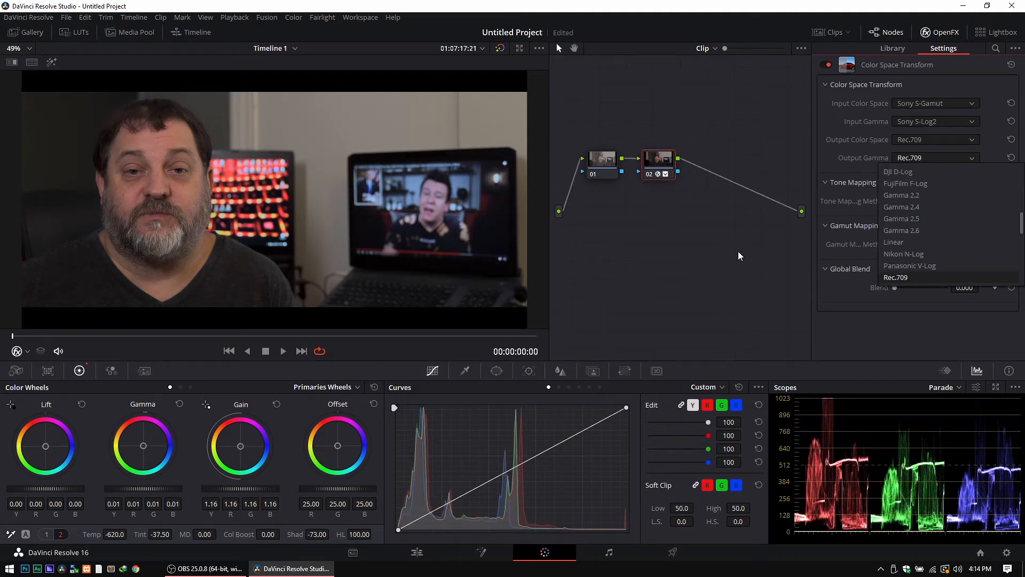
pyautogui.scroll(-5, 927, 251)
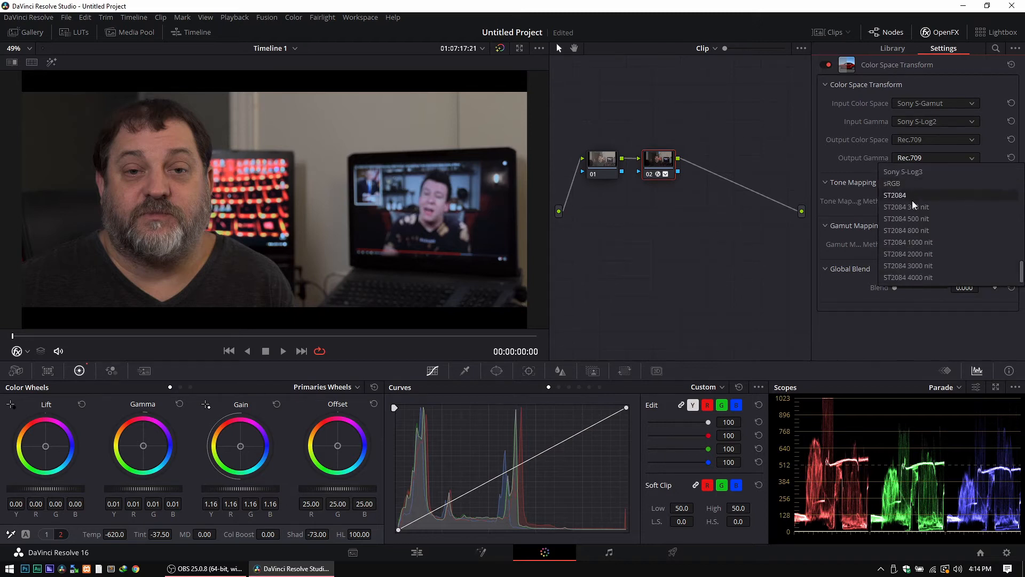
pyautogui.click(918, 137)
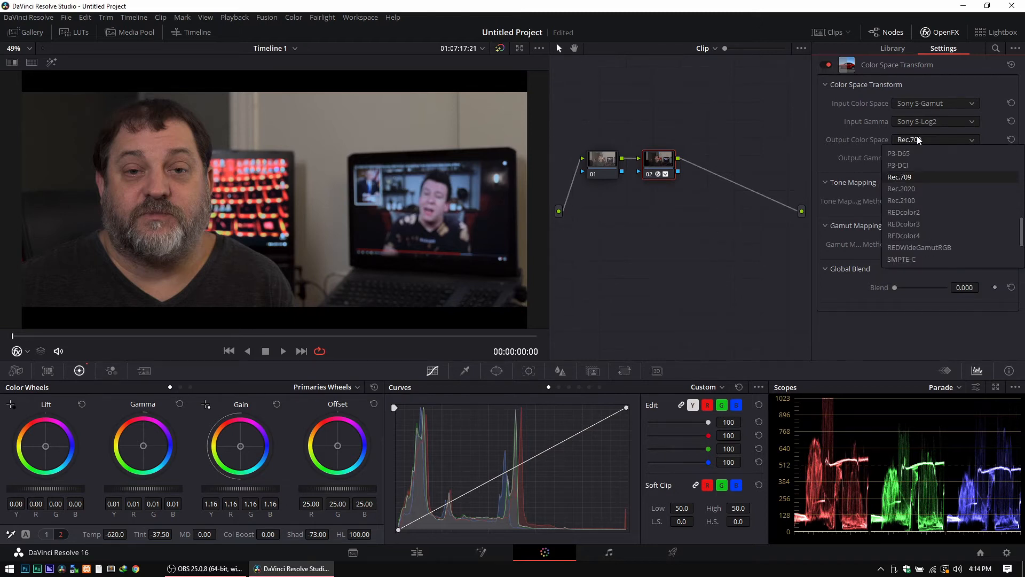
pyautogui.scroll(10, 927, 171)
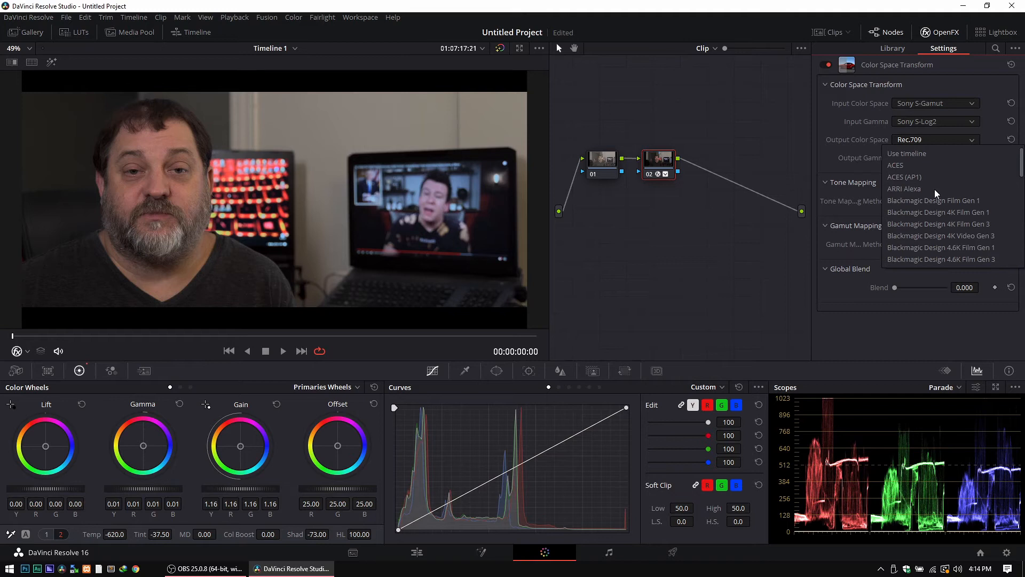
pyautogui.click(905, 189)
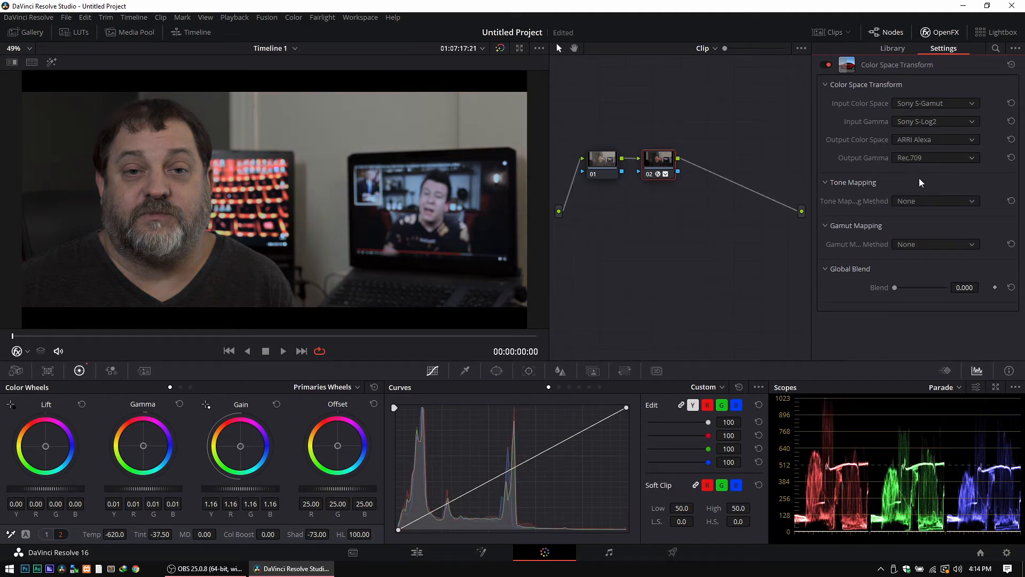
# Step: Try sRGB, ST2084 500 nit and REDlogFilm as the output gamma, and return it to Rec.709
pyautogui.click(920, 157)
pyautogui.scroll(-5, 915, 203)
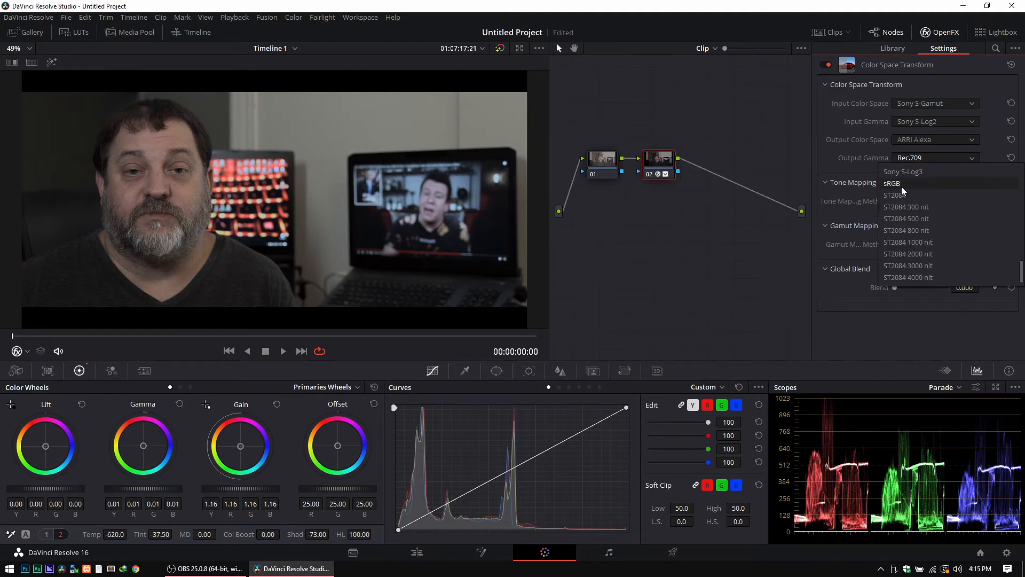
pyautogui.click(895, 186)
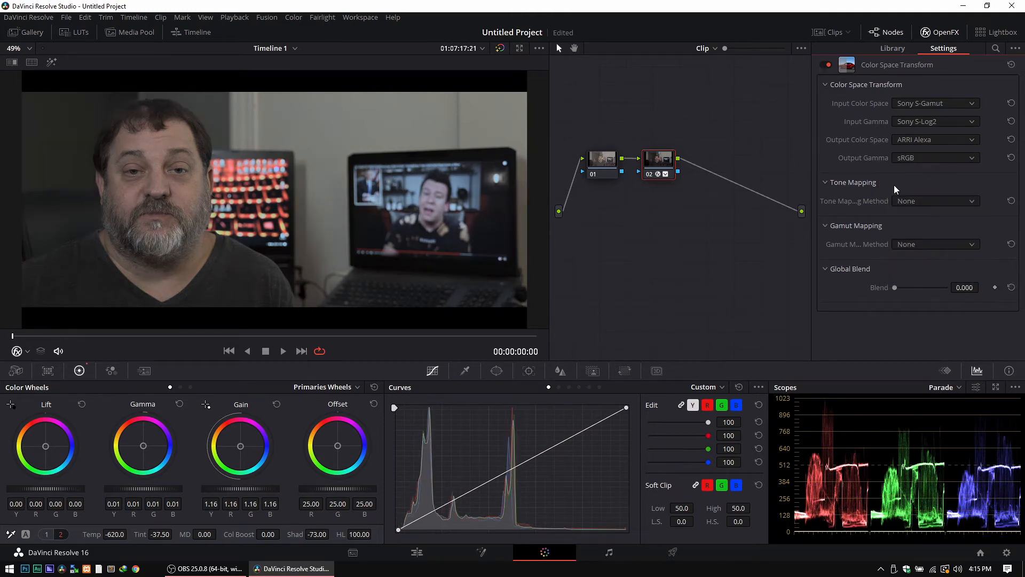
pyautogui.scroll(-3, 912, 159)
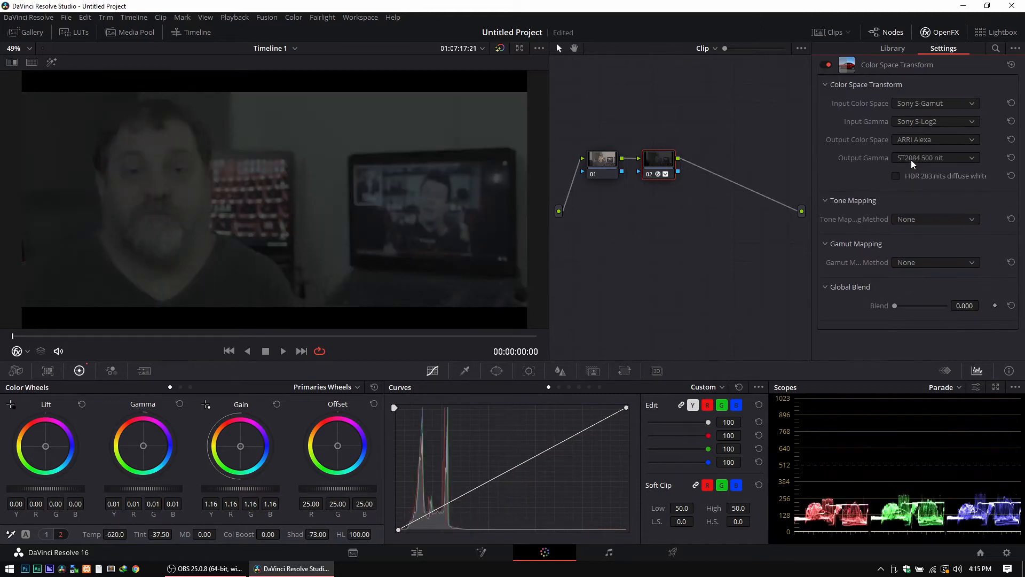
pyautogui.scroll(3, 911, 159)
pyautogui.scroll(2, 911, 159)
pyautogui.scroll(4, 911, 159)
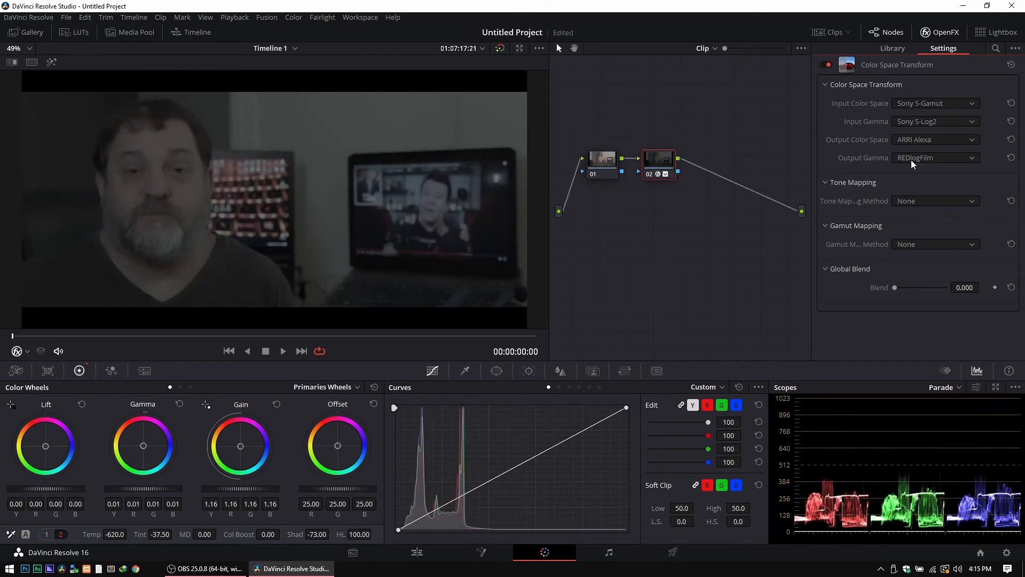
pyautogui.scroll(-2, 911, 159)
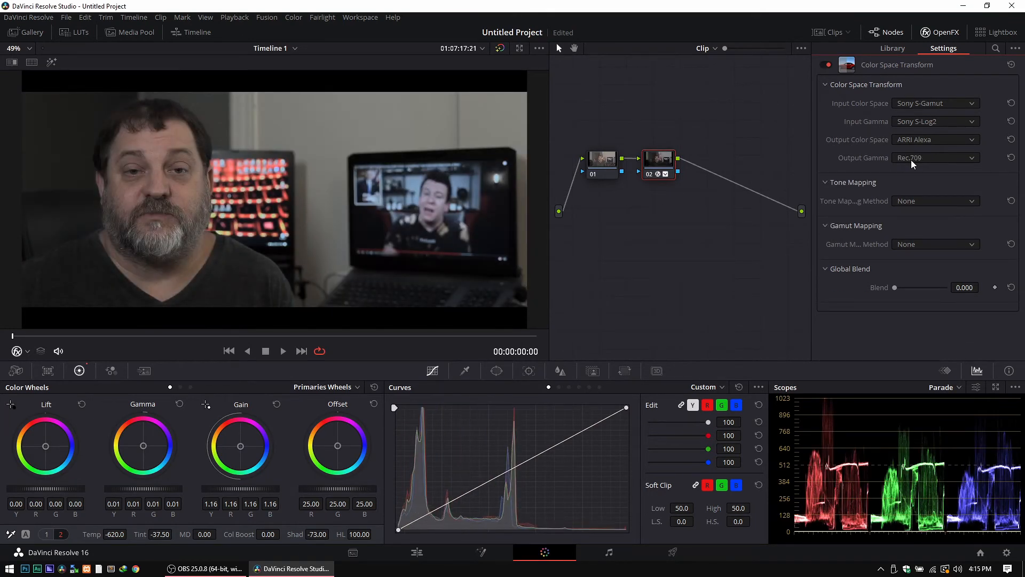
# Step: Set the Color Space Transform's output color space to sRGB
pyautogui.click(912, 158)
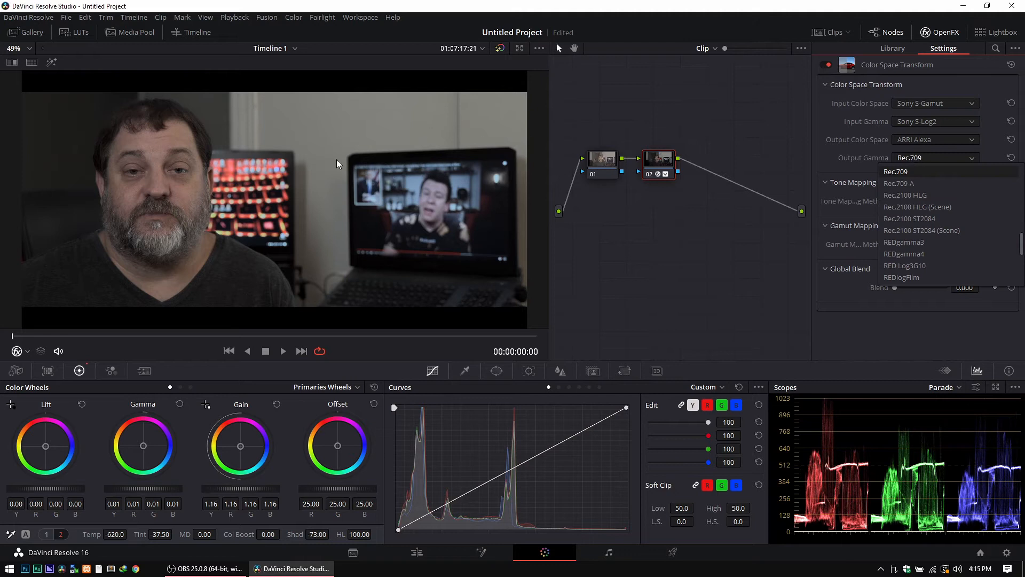
pyautogui.click(934, 142)
pyautogui.scroll(-5, 929, 176)
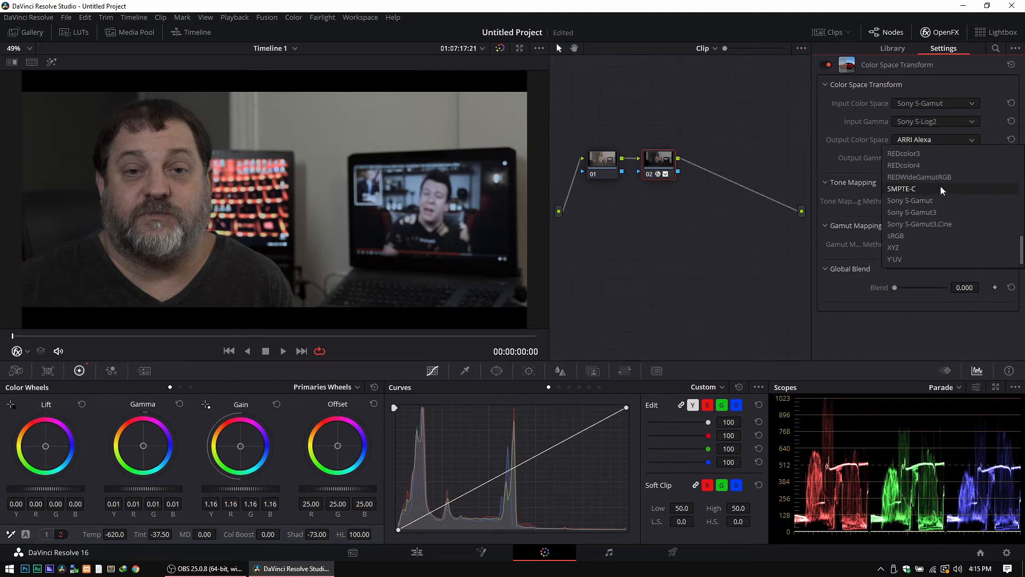
pyautogui.click(904, 235)
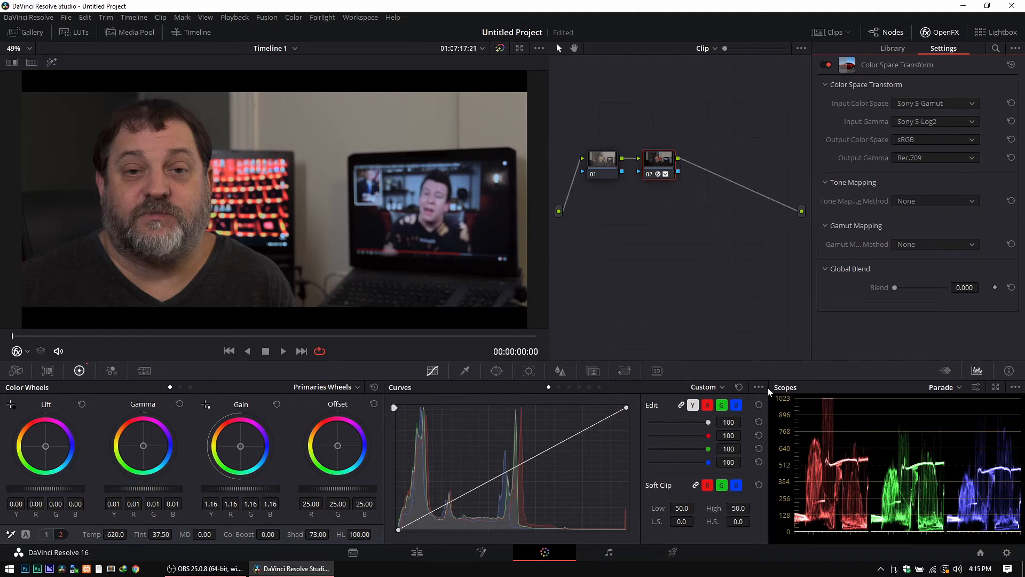
# Step: Expand the scopes into their own window and turn off the vectorscope's 2x zoom
pyautogui.click(996, 388)
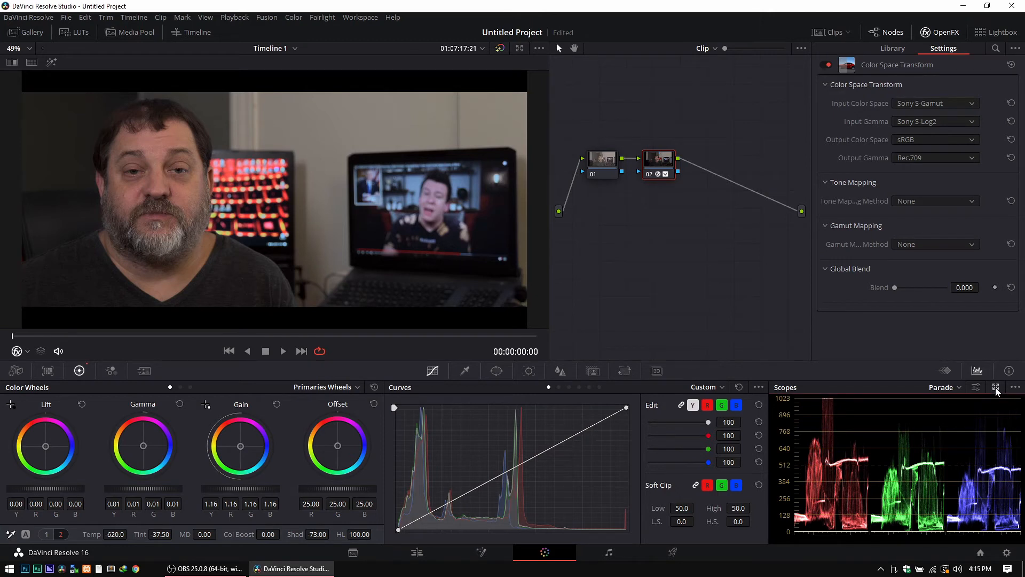
pyautogui.click(995, 387)
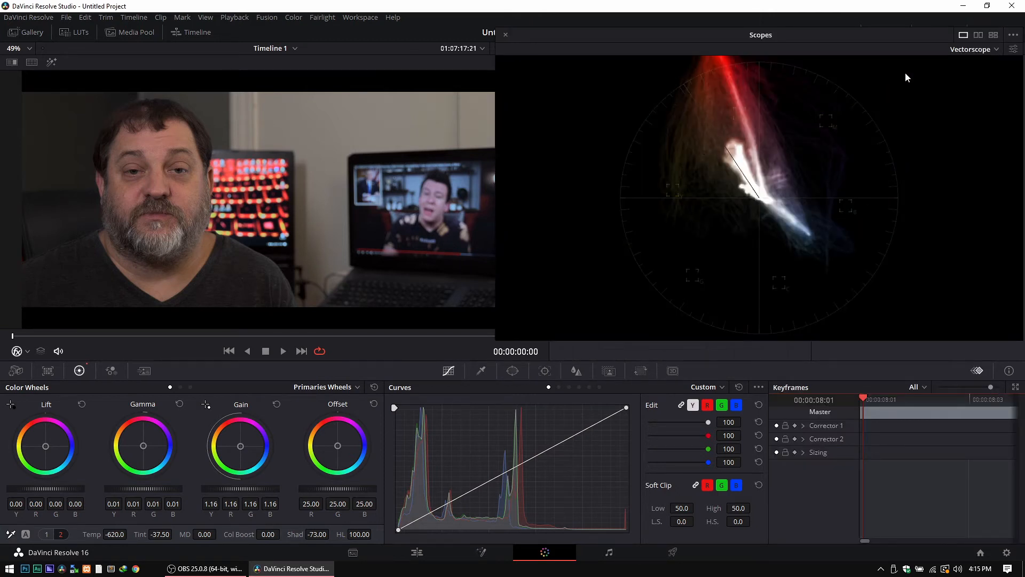
pyautogui.click(1013, 49)
pyautogui.click(1013, 49)
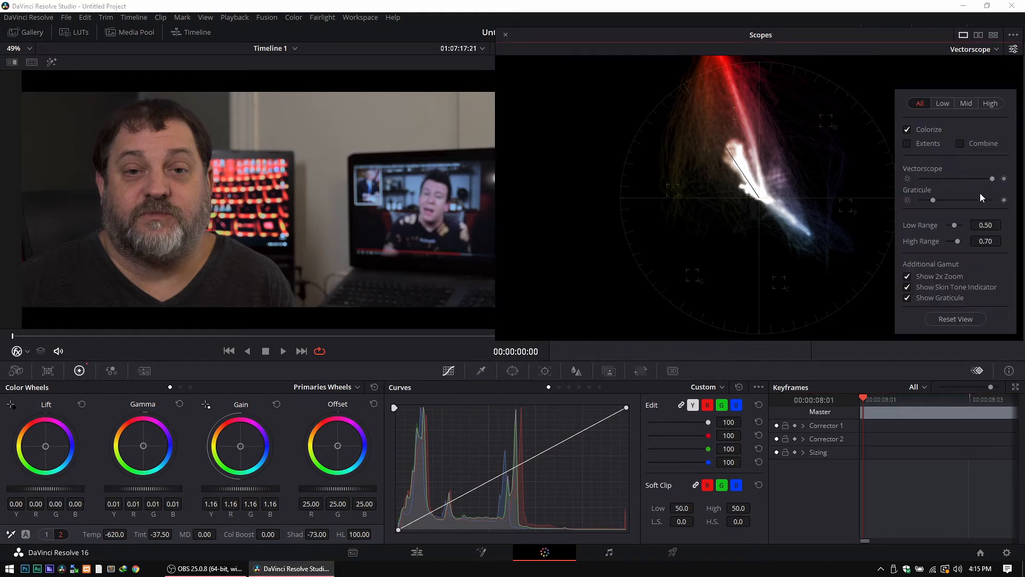
pyautogui.click(907, 276)
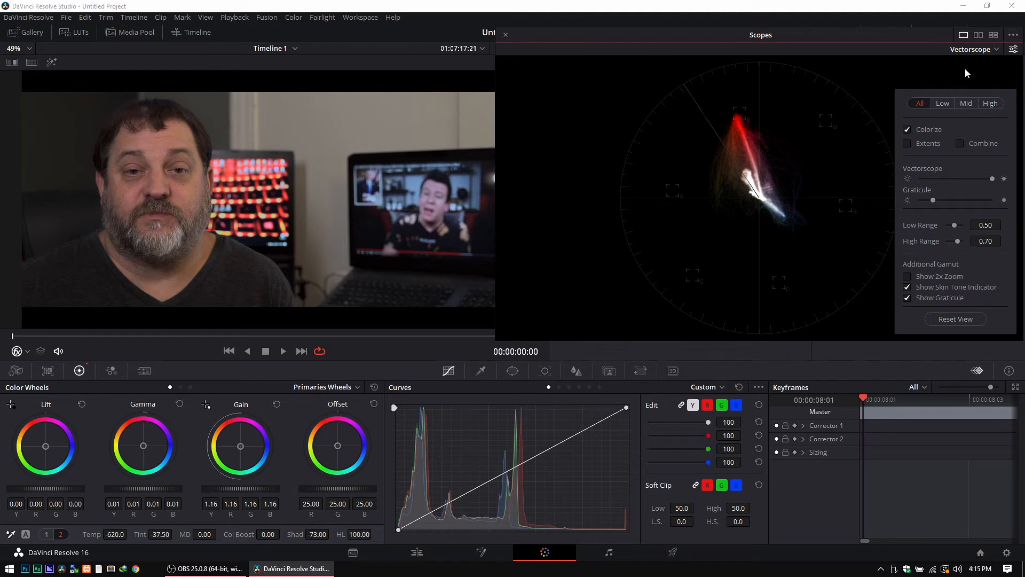
# Step: Switch the scope to CIE Chromaticity to examine the image's gamut, and close the scopes window
pyautogui.click(996, 49)
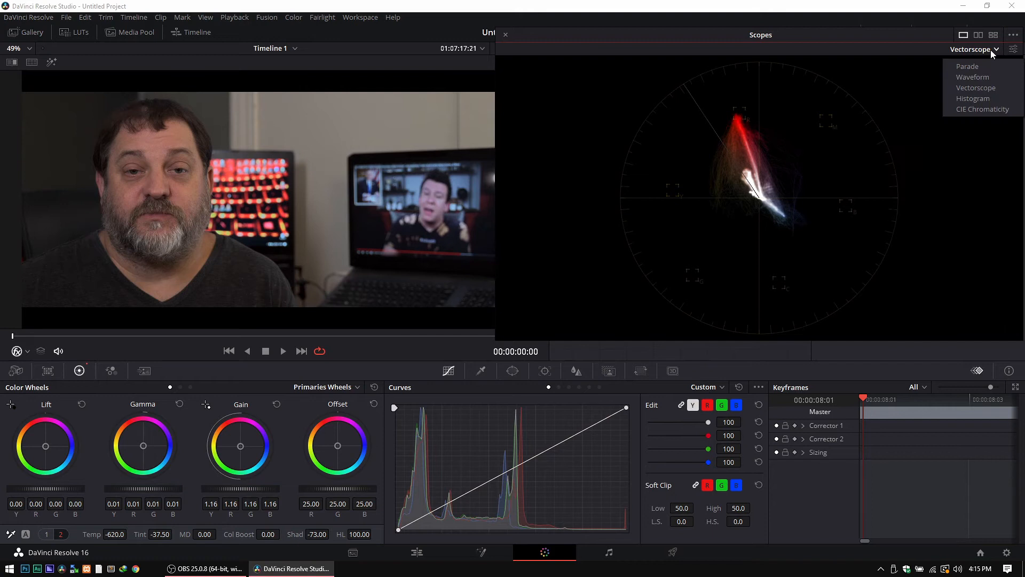
pyautogui.click(990, 110)
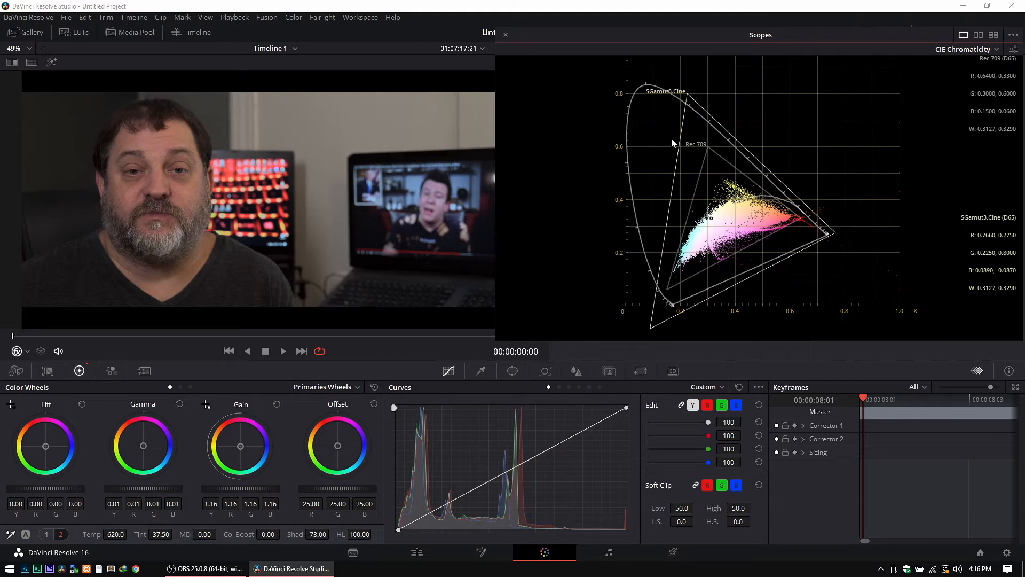
pyautogui.click(506, 35)
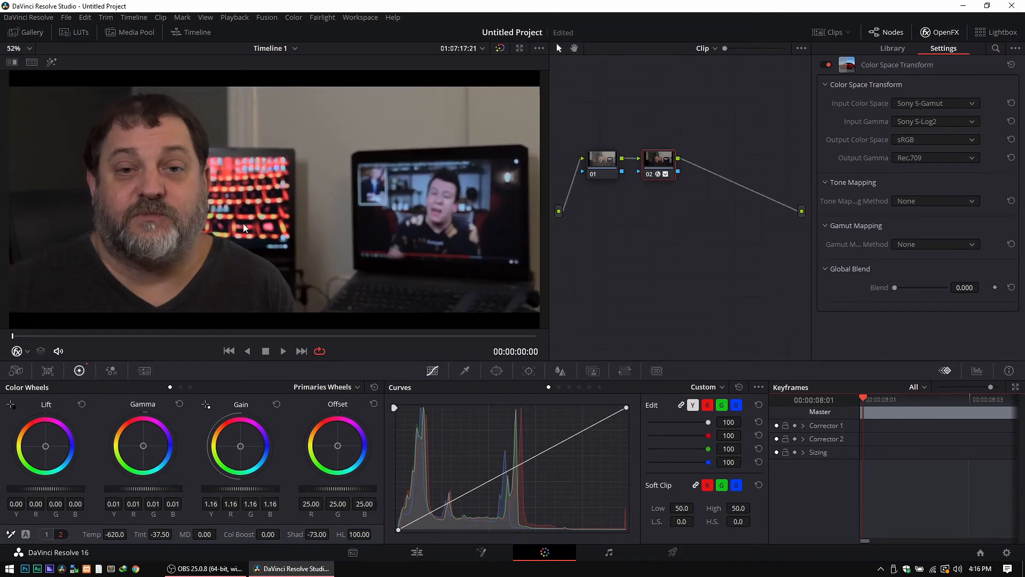
# Step: Move nodes 01 and 02 to the upper part of the node graph
pyautogui.click(602, 157)
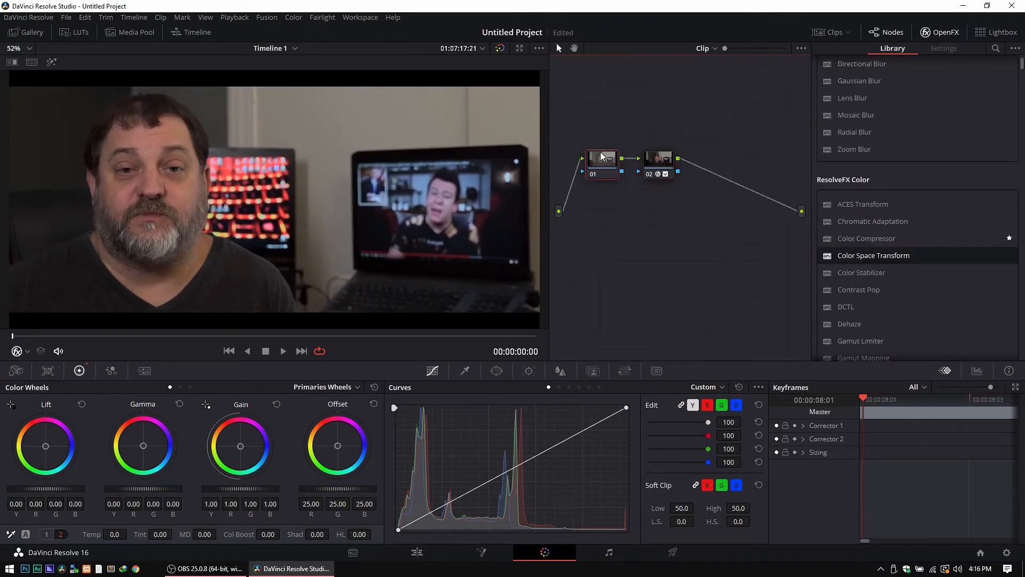
pyautogui.moveTo(602, 157); pyautogui.dragTo(596, 105)
pyautogui.moveTo(660, 160); pyautogui.dragTo(651, 109)
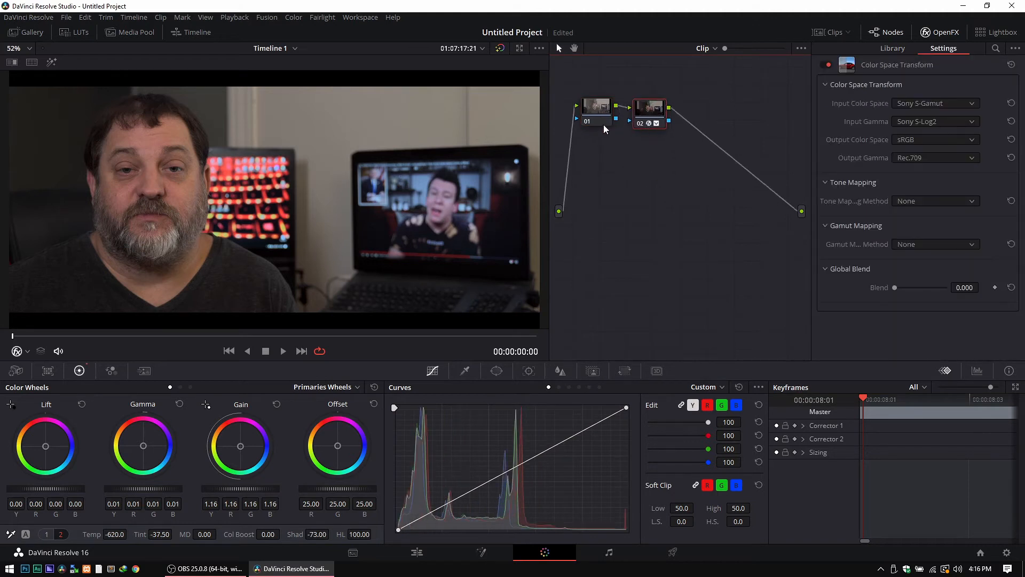
# Step: Disable nodes 01 and 02, and add a serial node after node 02, placed below them
pyautogui.click(641, 125)
pyautogui.moveTo(647, 112); pyautogui.dragTo(646, 108)
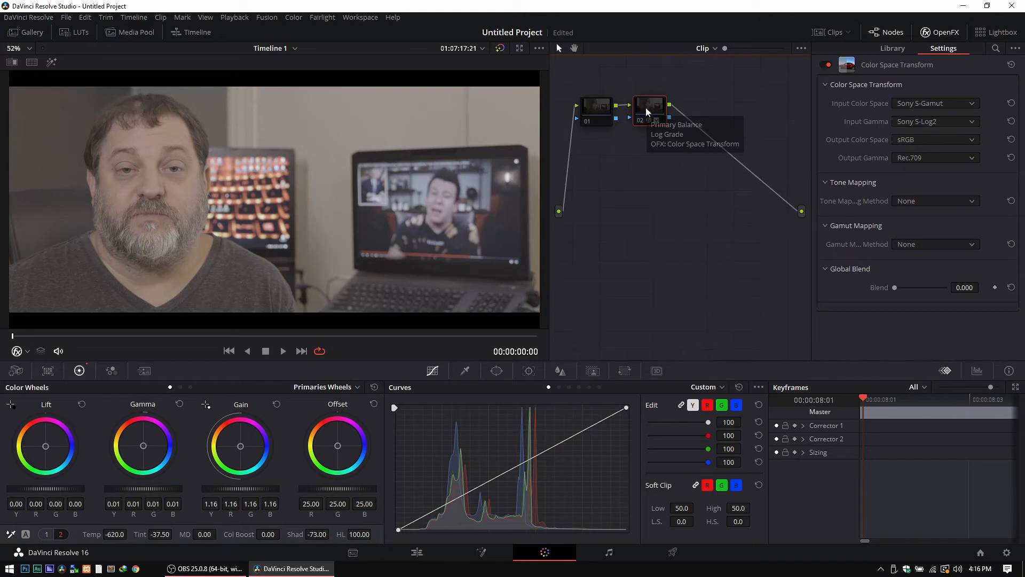
pyautogui.hotkey('alt', 's')
pyautogui.moveTo(708, 105); pyautogui.dragTo(623, 188)
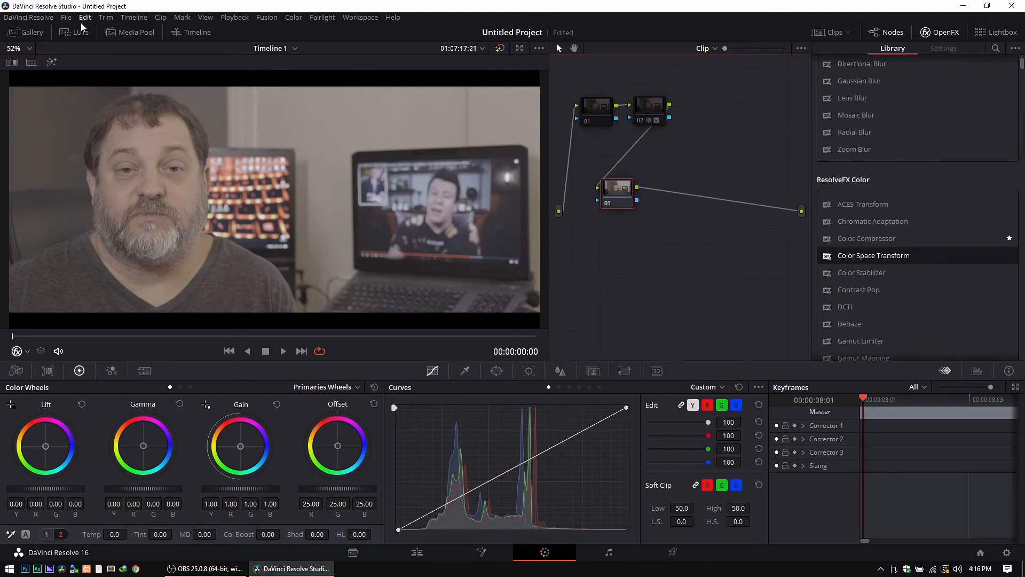
# Step: Browse the LUT library and open the Sony LUT folder
pyautogui.click(77, 32)
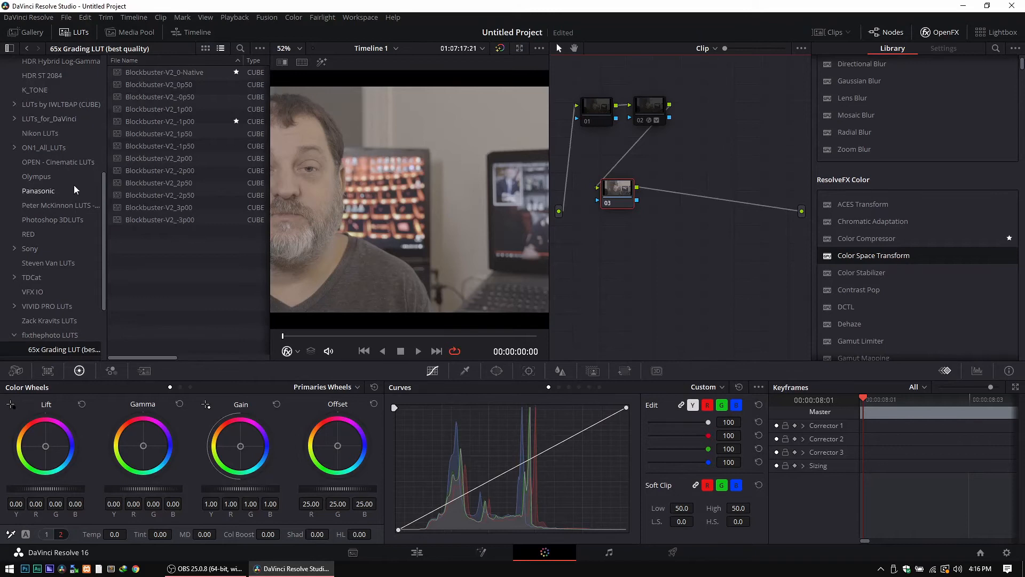
pyautogui.scroll(-3, 58, 213)
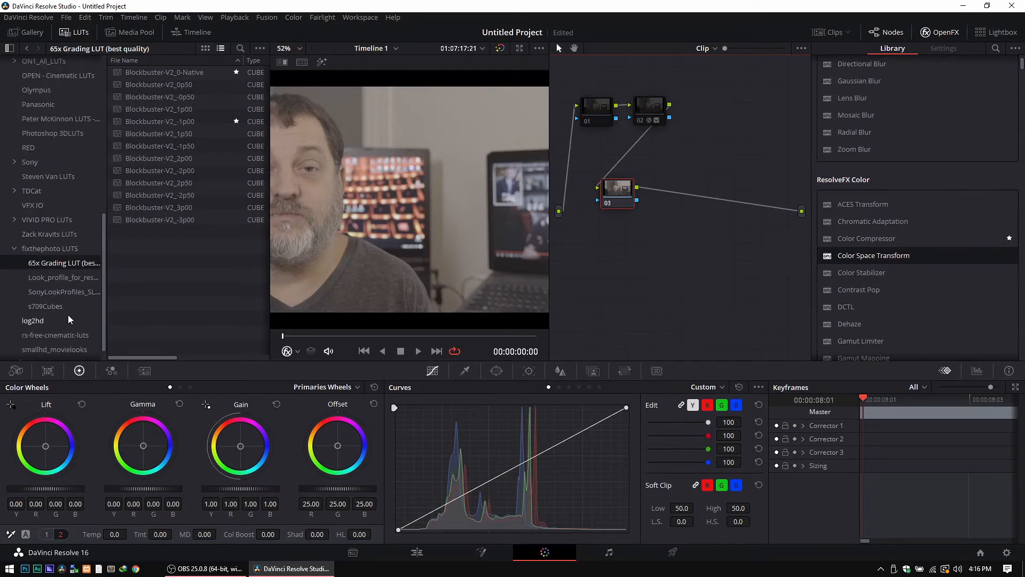
pyautogui.scroll(-1, 59, 326)
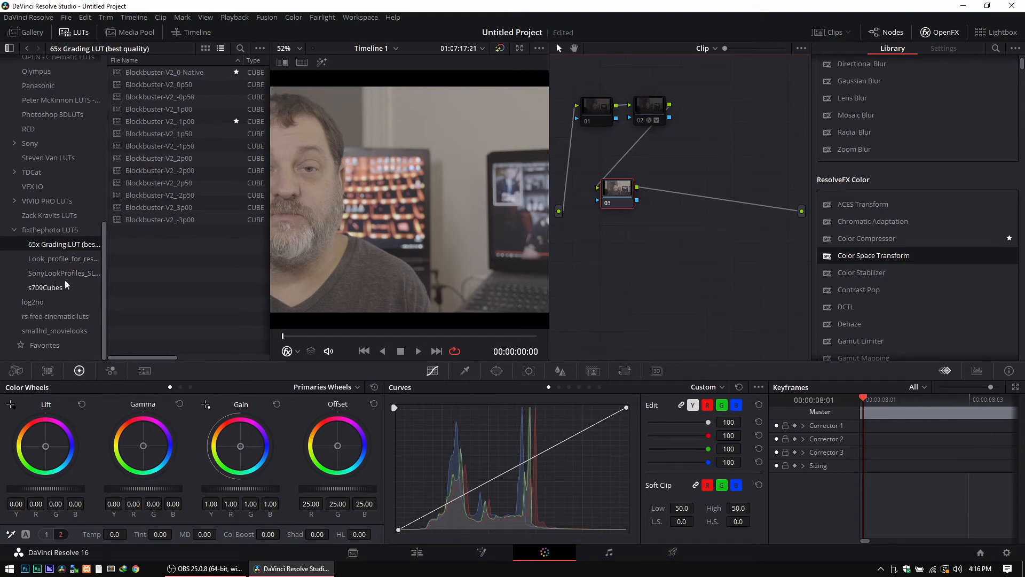
pyautogui.scroll(2, 63, 292)
pyautogui.scroll(-2, 64, 292)
pyautogui.click(26, 143)
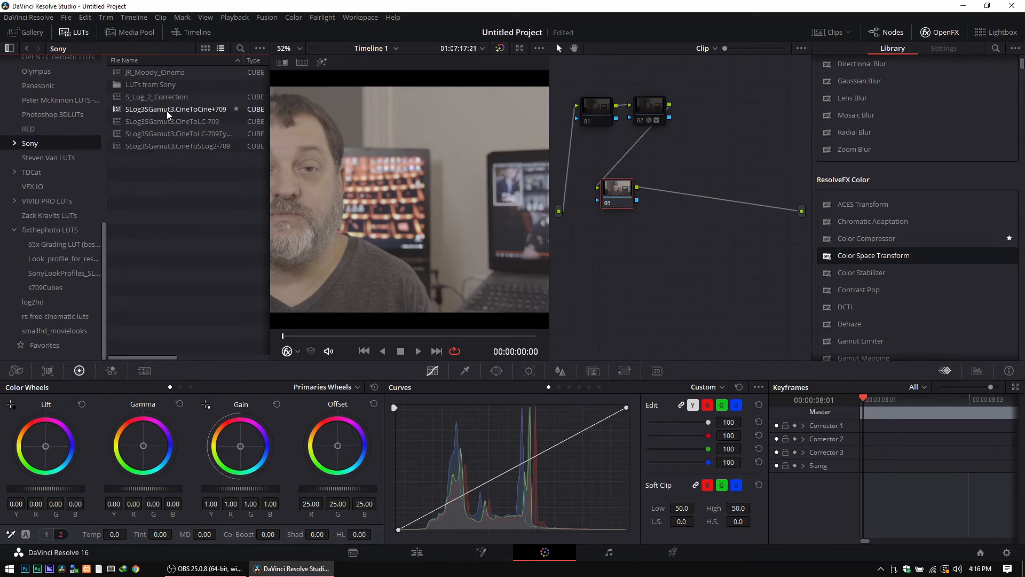
# Step: Try the SLog3SGamut3.CineToCine+709 LUT on the new node, and replace it with SLog3SGamut3.CineToLC-709
pyautogui.moveTo(370, 170); pyautogui.dragTo(476, 177)
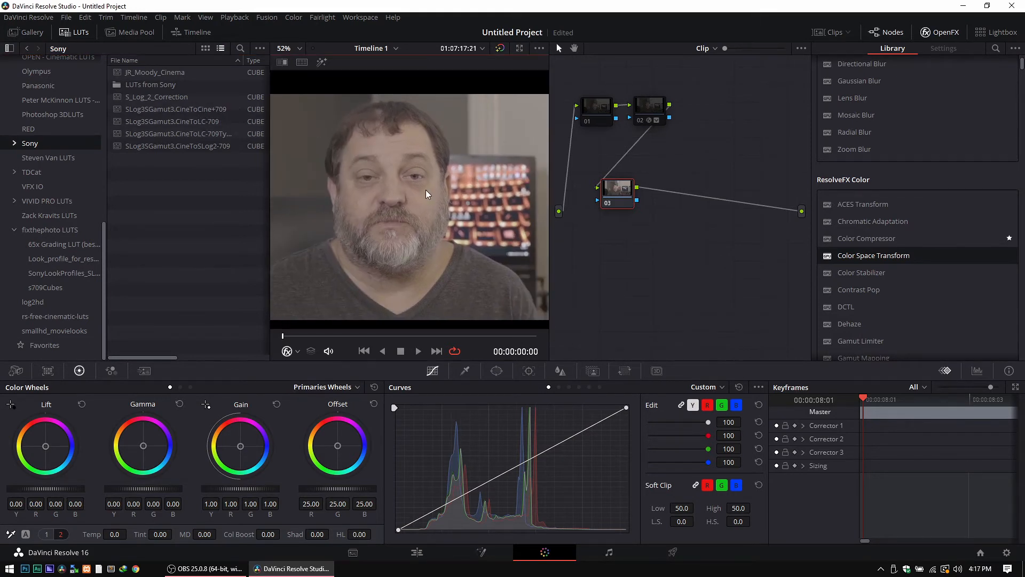
pyautogui.doubleClick(158, 108)
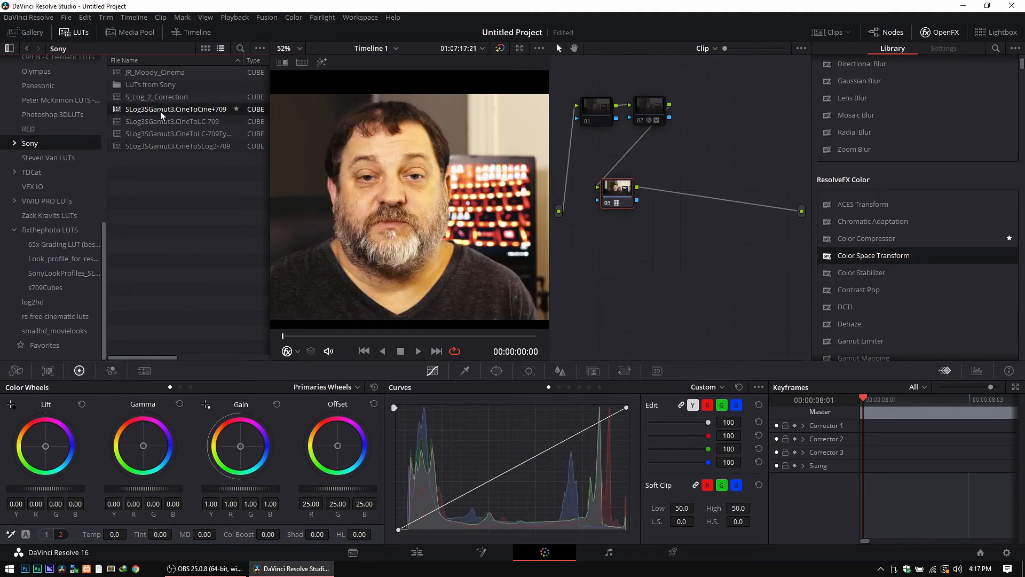
pyautogui.doubleClick(160, 122)
# Step: Examine the face and dark background up close in the viewer with the LC-709 LUT applied
pyautogui.scroll(-3, 373, 236)
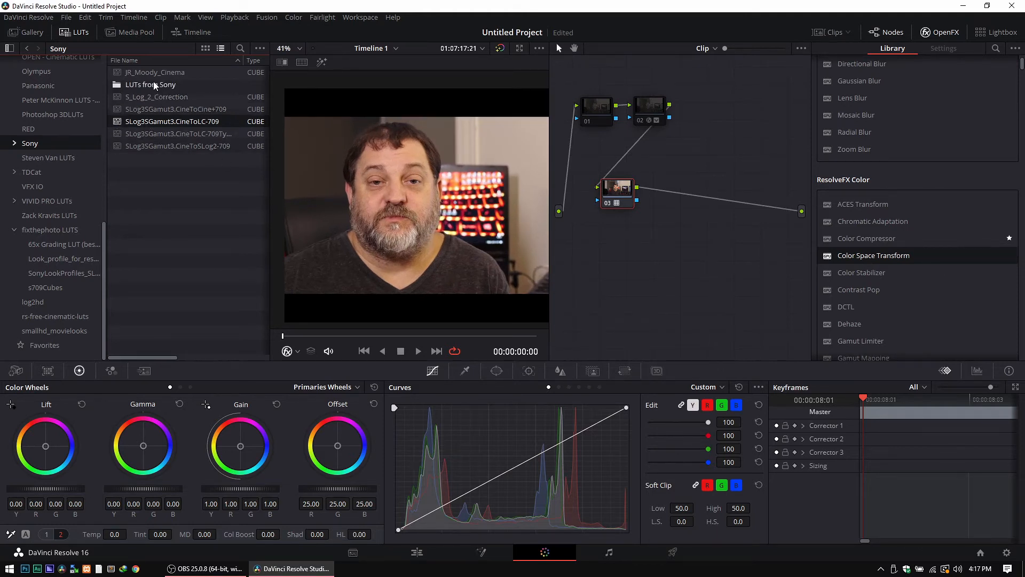
pyautogui.scroll(-3, 422, 204)
pyautogui.moveTo(475, 226); pyautogui.dragTo(165, 143)
pyautogui.scroll(2, 385, 215)
pyautogui.scroll(2, 385, 214)
pyautogui.moveTo(320, 190); pyautogui.dragTo(553, 239)
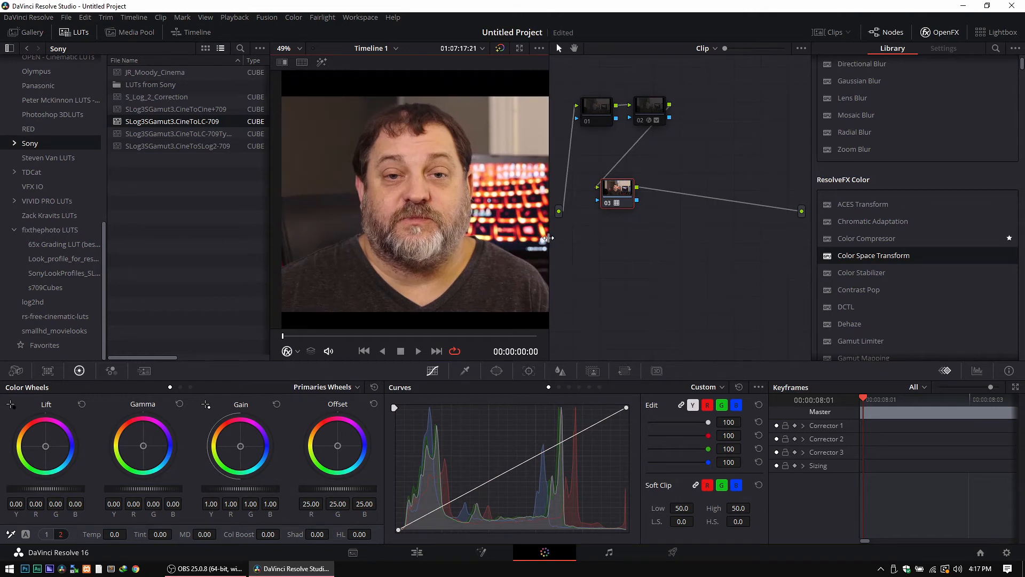
pyautogui.moveTo(383, 215); pyautogui.dragTo(435, 221)
pyautogui.scroll(5, 368, 194)
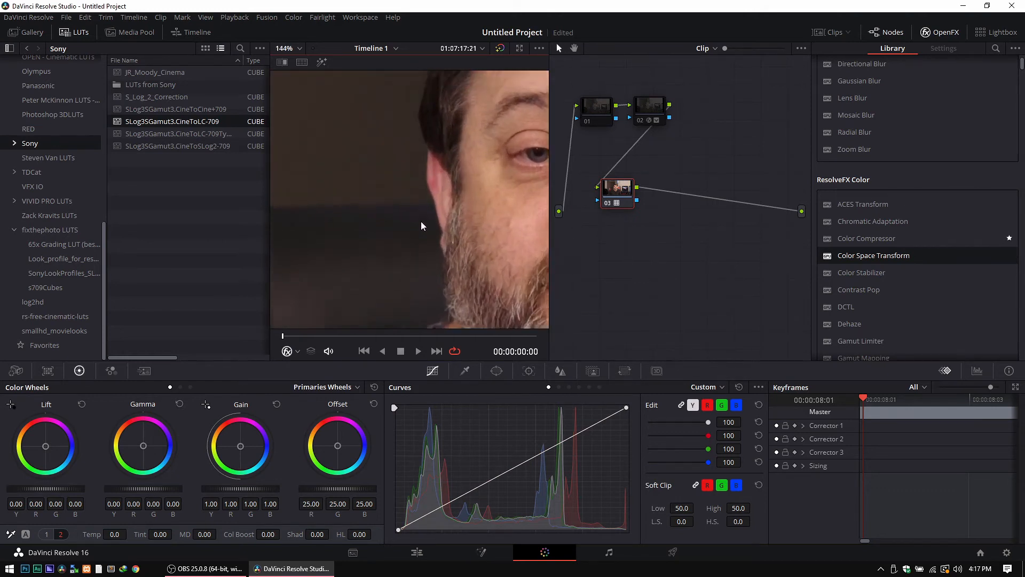
pyautogui.scroll(-2, 375, 235)
pyautogui.moveTo(402, 248); pyautogui.dragTo(360, 157)
pyautogui.scroll(-2, 360, 159)
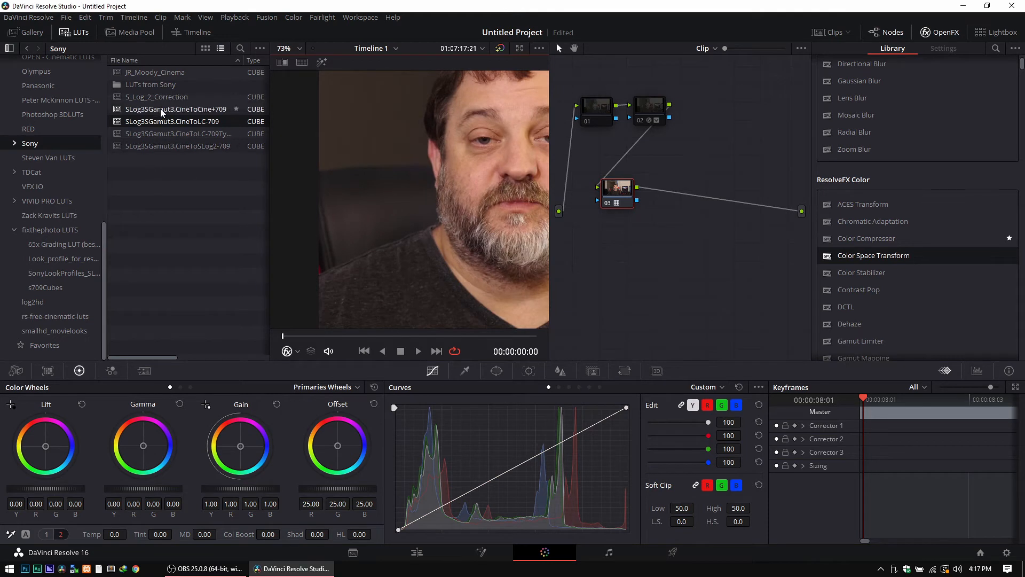
# Step: Try the SLog2SGumut_To_Cine+709, LC-709 and SLog2-709 LUTs from the LUTs from Sony folder on node 03
pyautogui.doubleClick(155, 84)
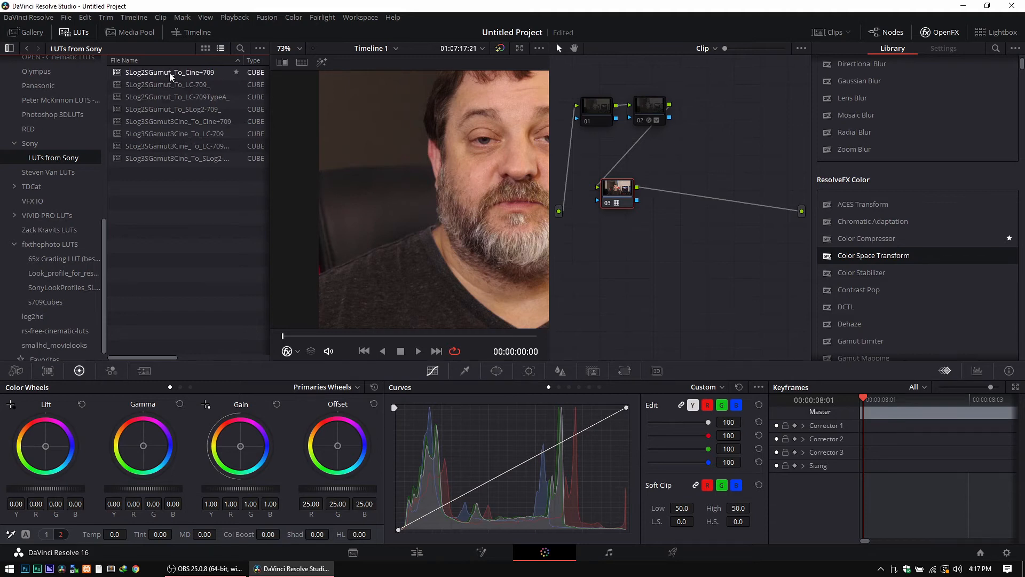
pyautogui.doubleClick(170, 74)
pyautogui.scroll(-4, 415, 175)
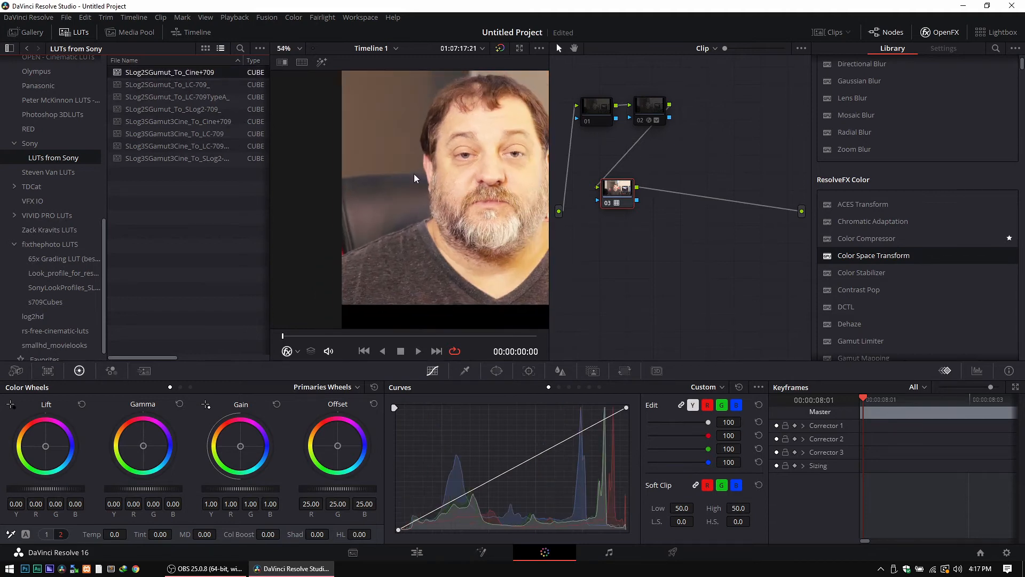
pyautogui.doubleClick(175, 84)
pyautogui.doubleClick(168, 108)
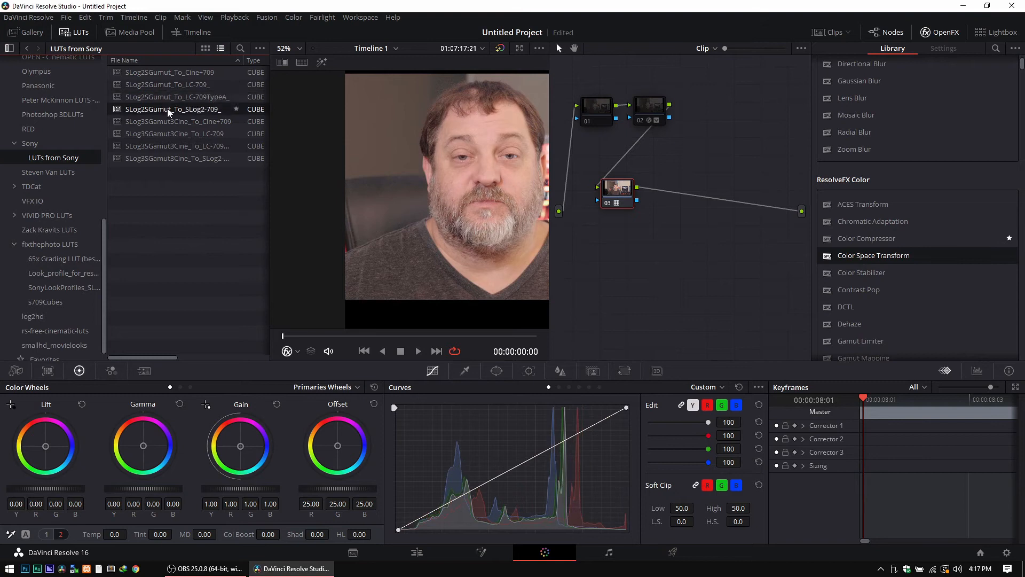
pyautogui.doubleClick(182, 86)
pyautogui.doubleClick(171, 73)
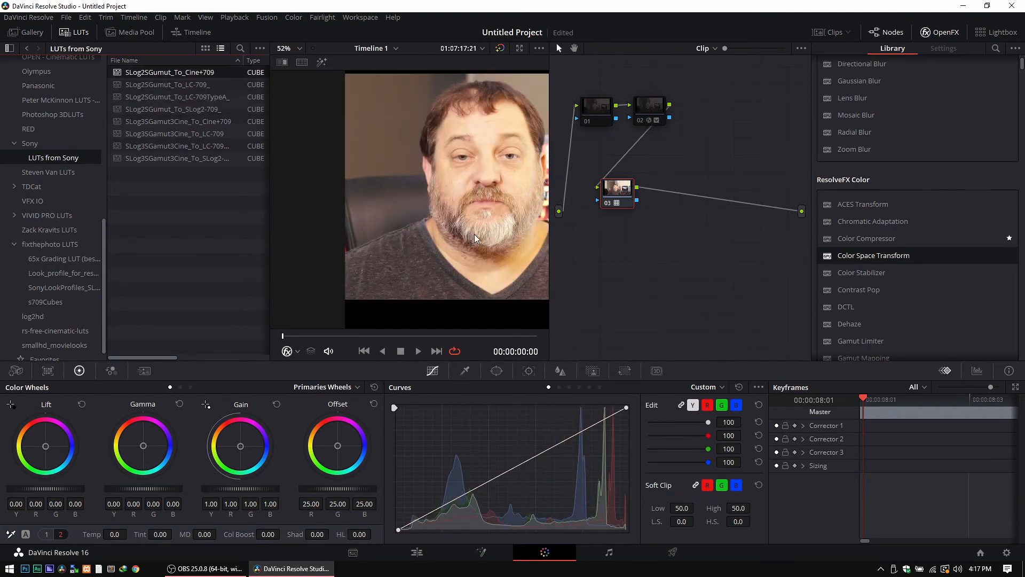
pyautogui.scroll(-2, 477, 238)
pyautogui.scroll(2, 477, 238)
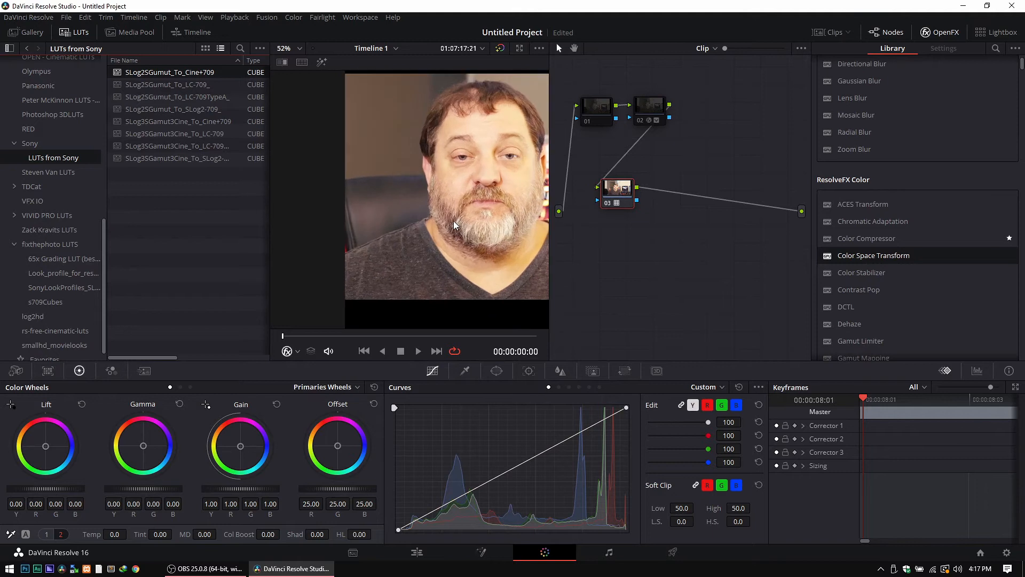
# Step: Apply the S_Log_2_Correction LUT from the Sony folder to node 03
pyautogui.click(30, 143)
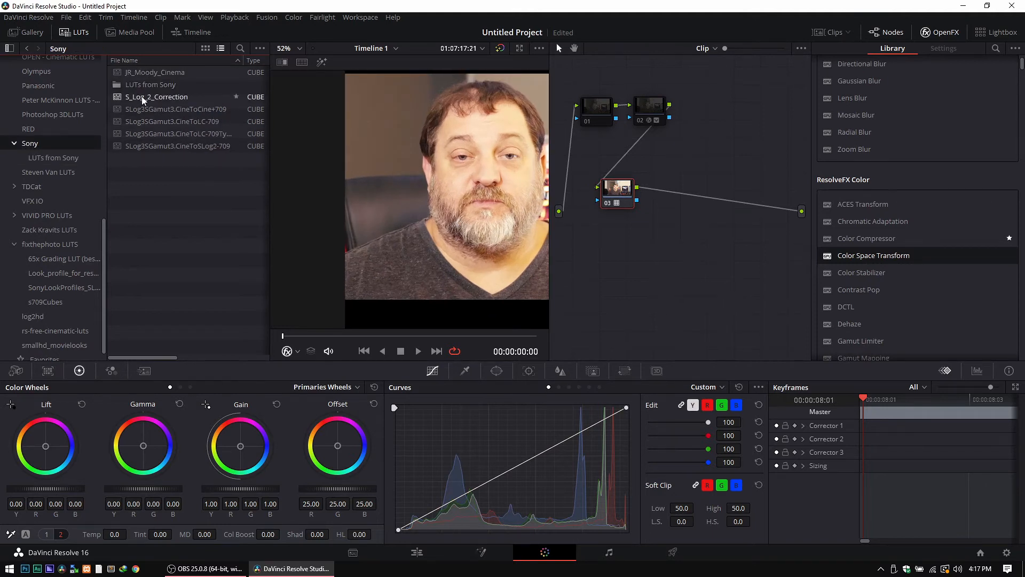
pyautogui.doubleClick(155, 98)
pyautogui.scroll(-2, 449, 207)
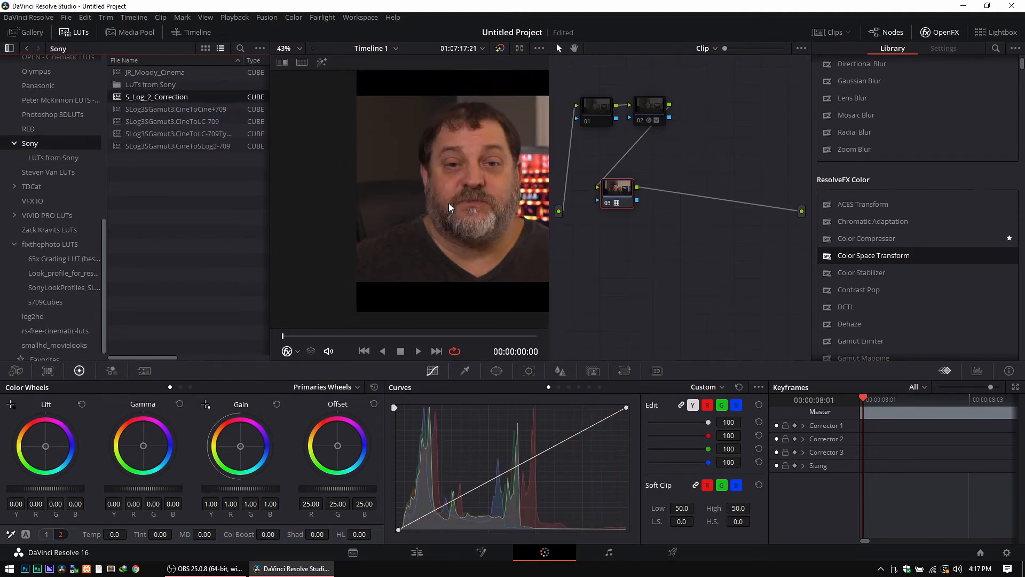
pyautogui.scroll(2, 449, 203)
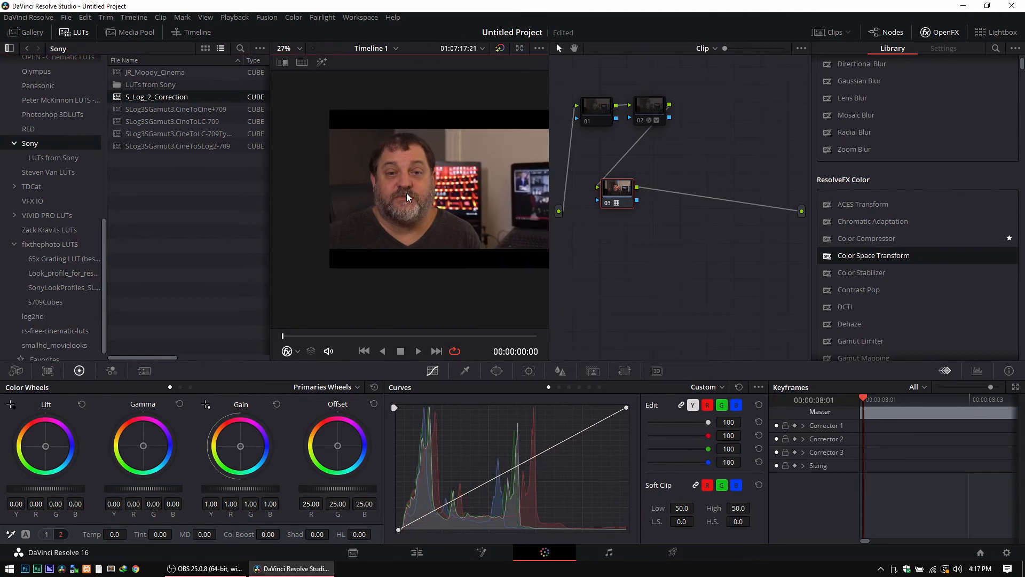
# Step: Close the OpenFX library and widen the viewer so the full clip frame can be seen
pyautogui.click(940, 32)
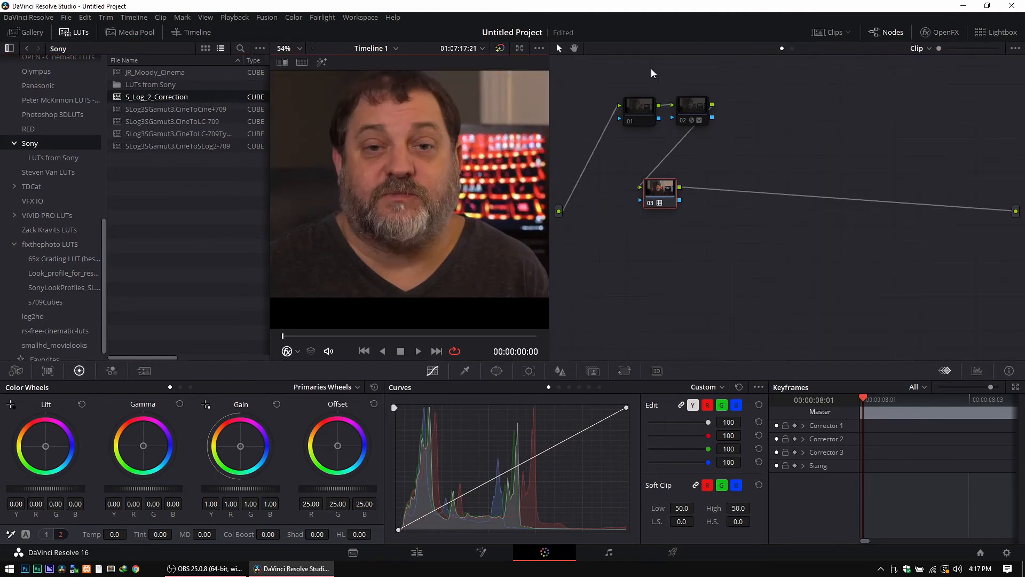
pyautogui.moveTo(547, 110); pyautogui.dragTo(764, 113)
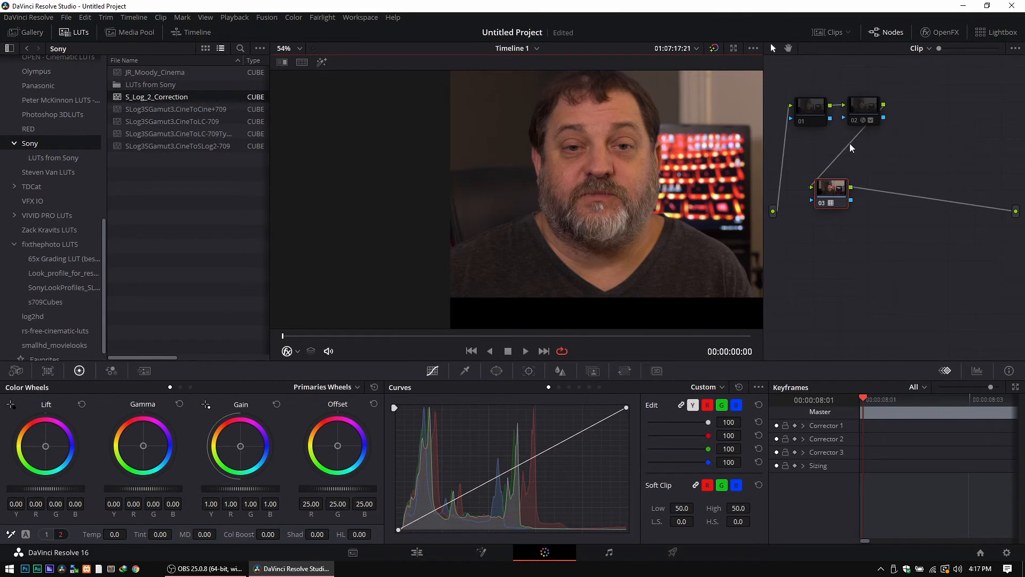
pyautogui.scroll(-2, 512, 177)
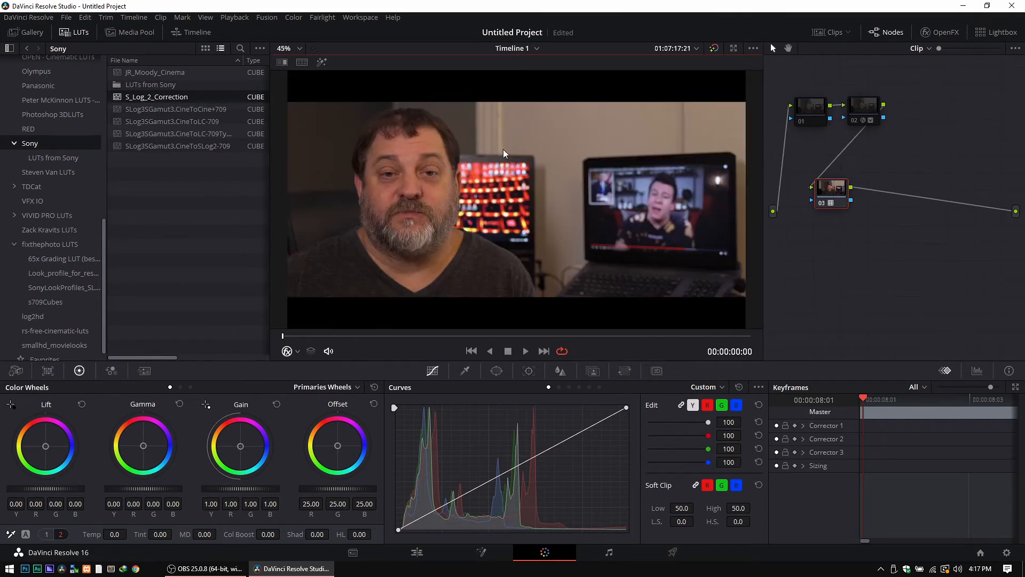
pyautogui.scroll(2, 504, 154)
pyautogui.scroll(-2, 504, 154)
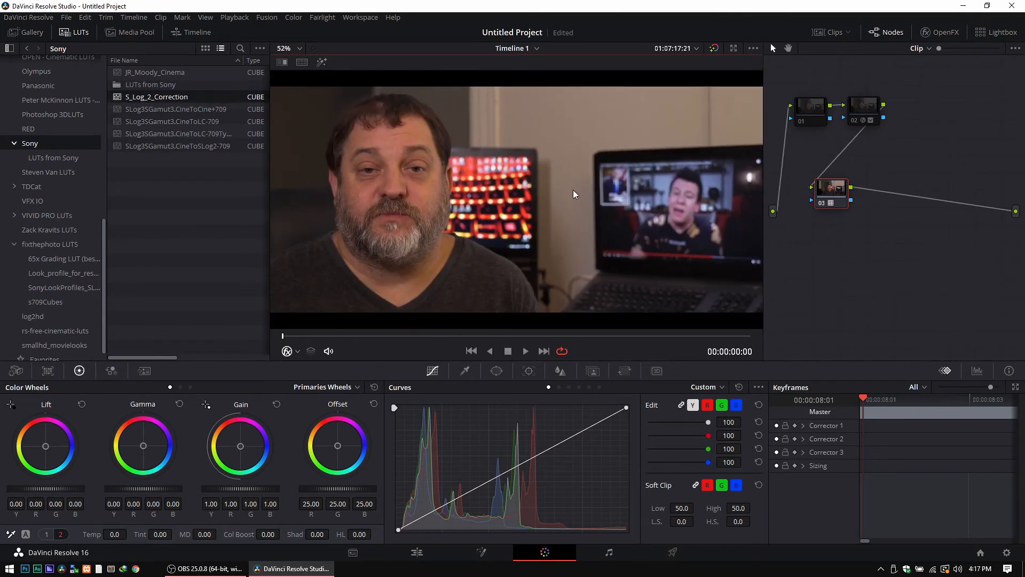
# Step: Compare node 03's S_Log_2_Correction LUT with the ungraded clip and with node 02's Color Space Transform by switching the nodes off and on
pyautogui.click(823, 204)
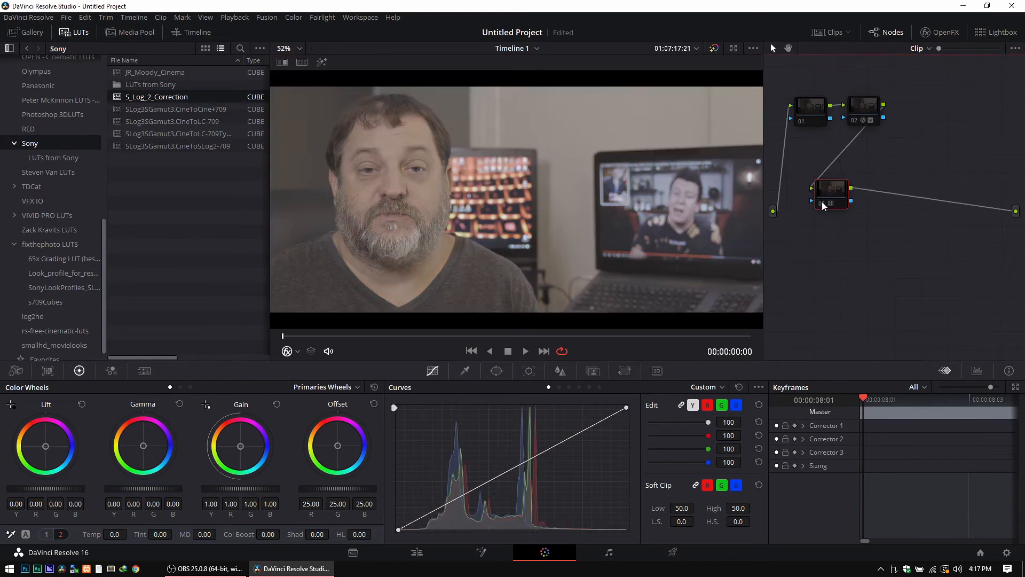
pyautogui.click(823, 203)
pyautogui.click(822, 204)
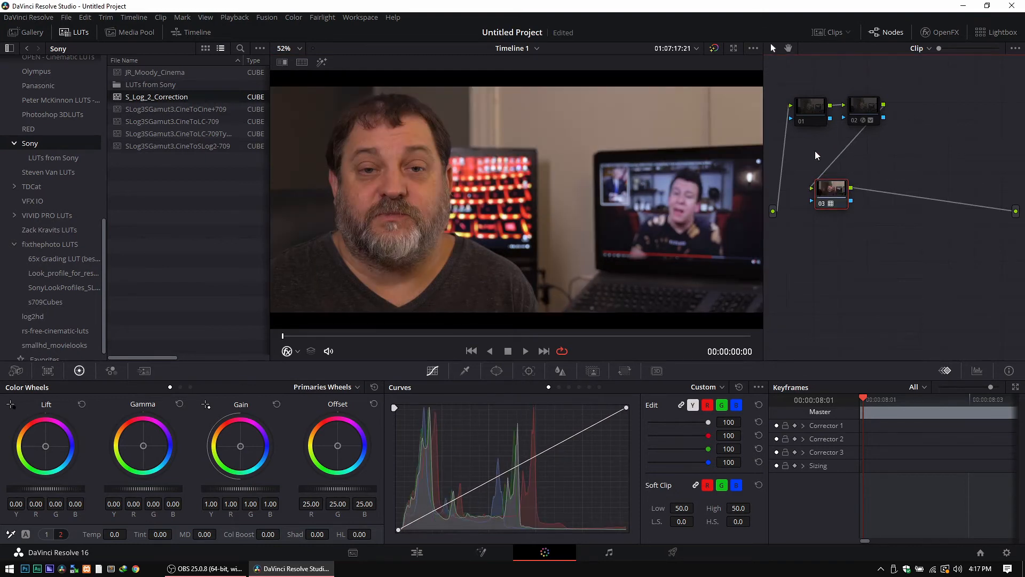
pyautogui.click(855, 123)
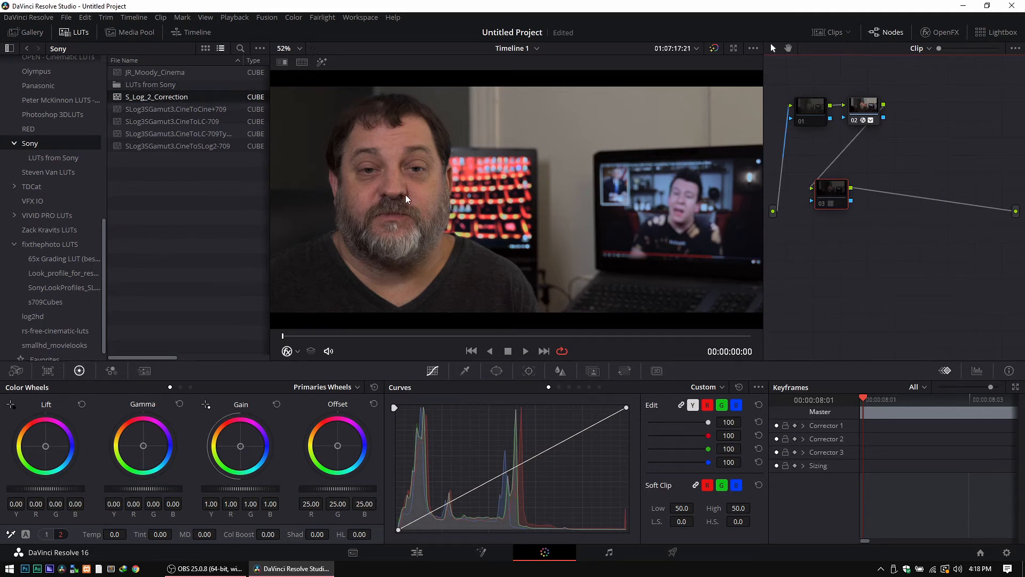
pyautogui.click(854, 123)
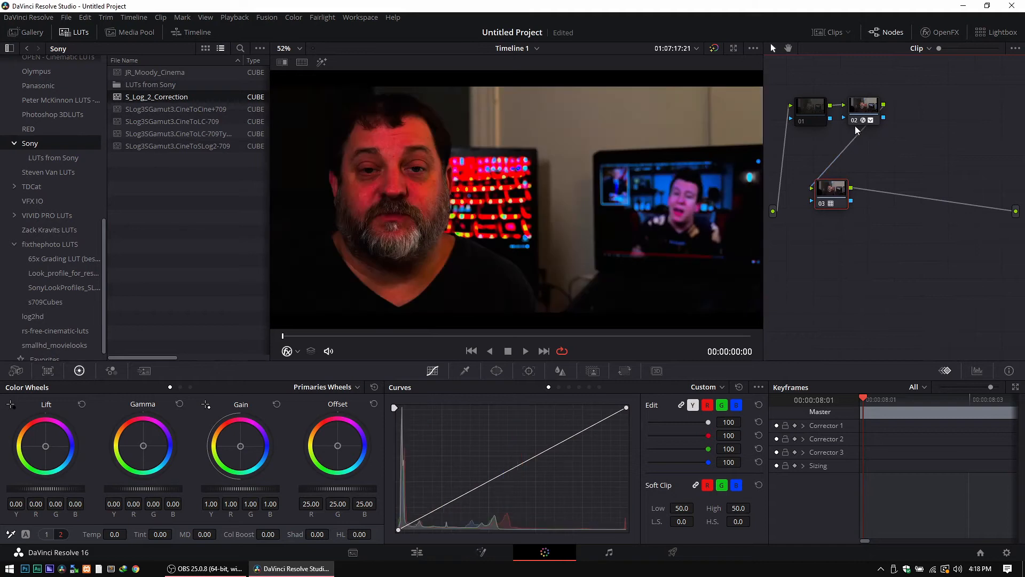
pyautogui.click(855, 123)
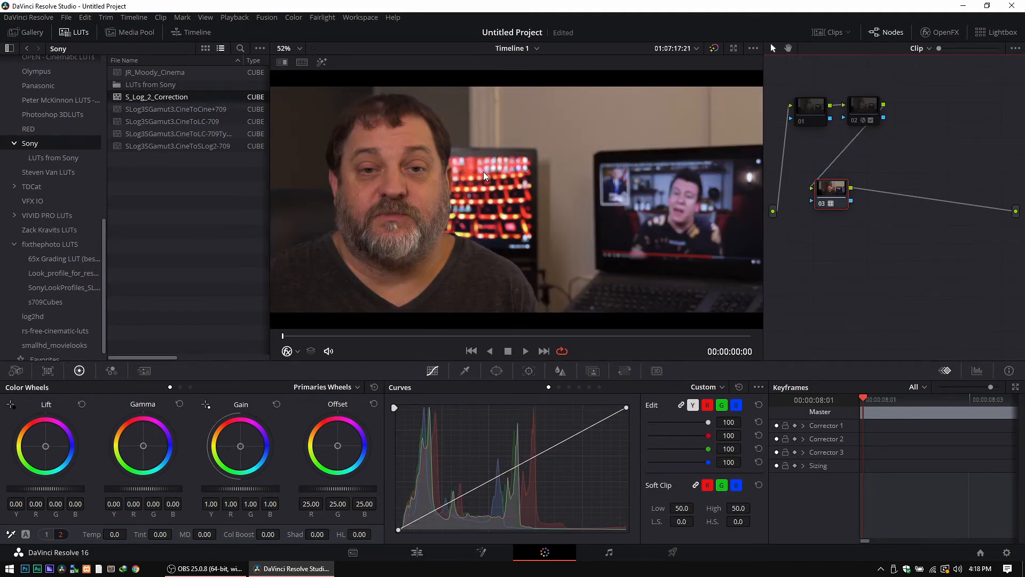
# Step: Compare the face and dark background up close between nodes 02 and 03, ending with only node 03 enabled
pyautogui.click(857, 123)
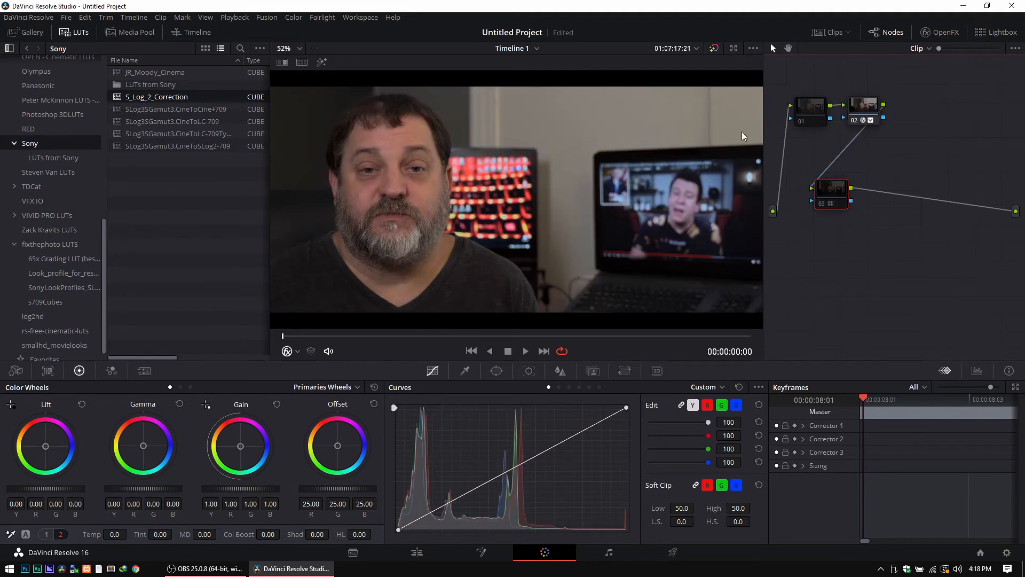
pyautogui.scroll(3, 335, 176)
pyautogui.scroll(1, 396, 200)
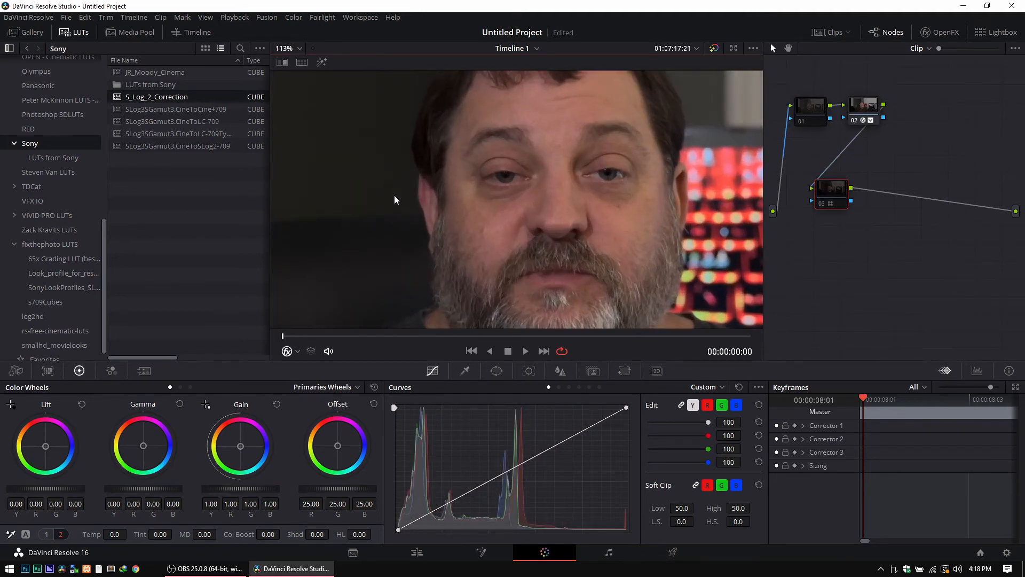
pyautogui.click(820, 205)
pyautogui.click(853, 122)
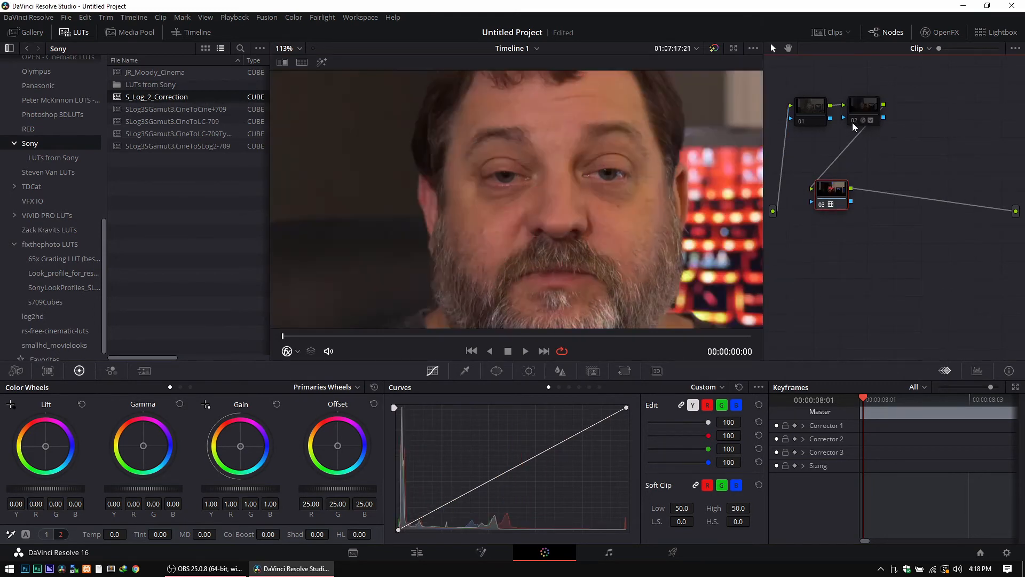
pyautogui.scroll(-4, 534, 188)
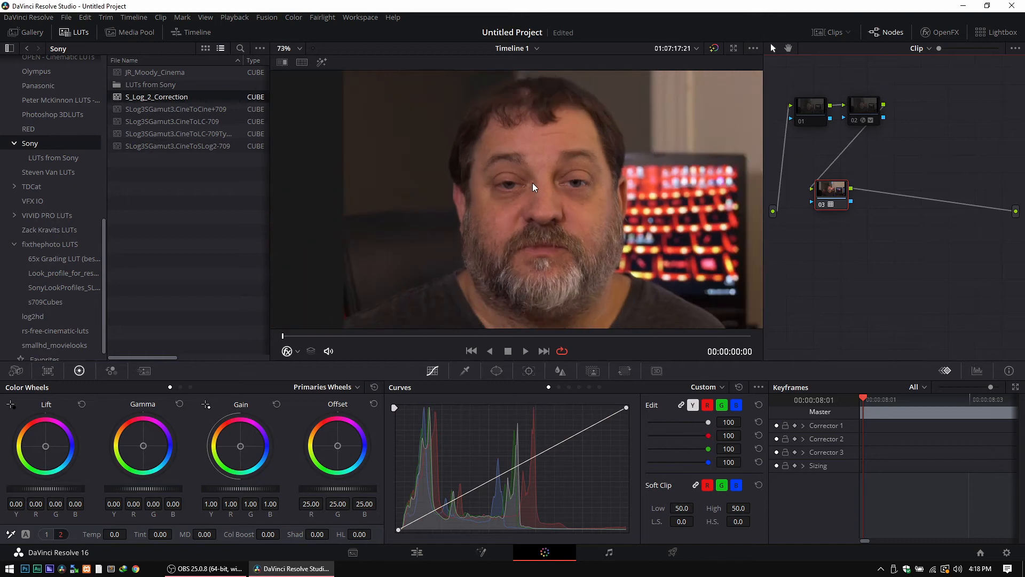
pyautogui.scroll(-2, 606, 186)
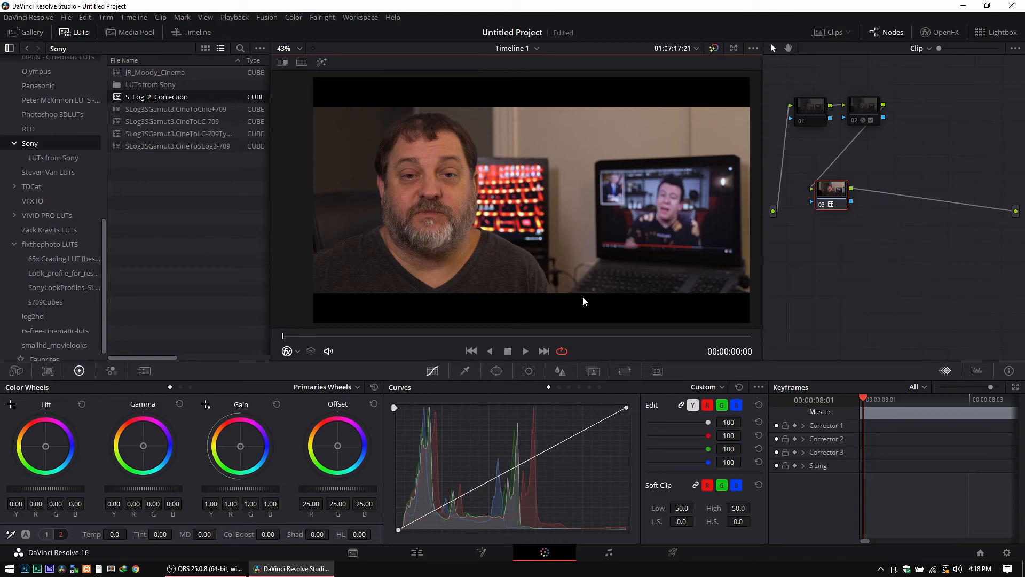
# Step: Show the parade scope and set node 03's shadows to -13.50, highlights to 18.00 and temperature to -140
pyautogui.click(977, 371)
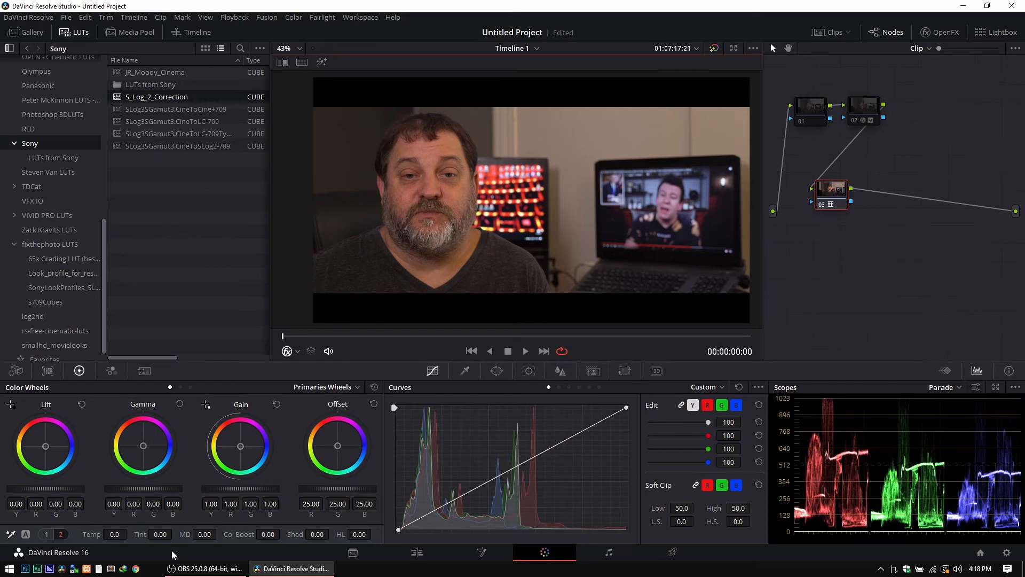
pyautogui.moveTo(352, 534); pyautogui.dragTo(311, 534)
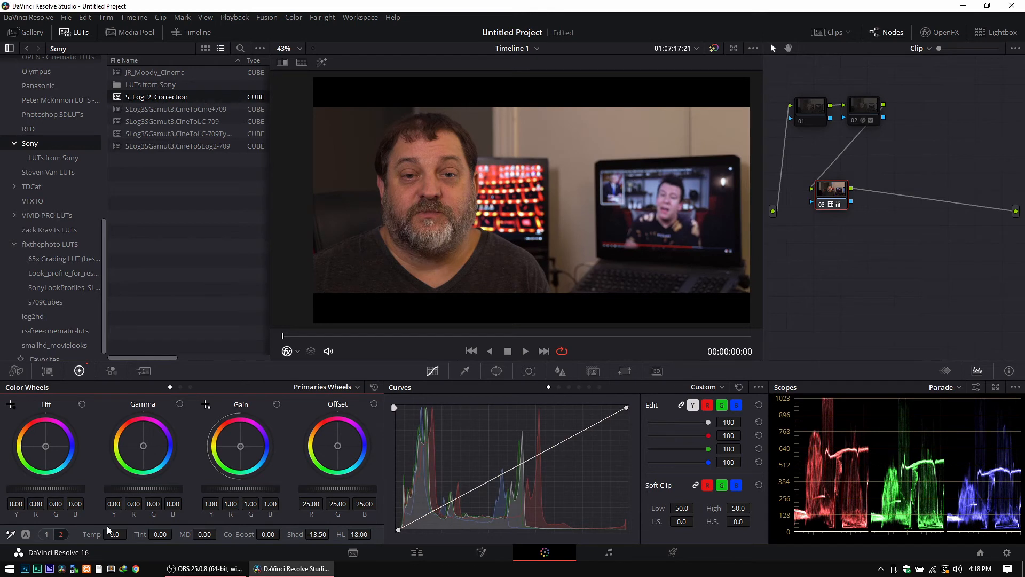
pyautogui.moveTo(115, 534)
pyautogui.mouseDown()
pyautogui.moveTo(93, 534)
pyautogui.moveTo(129, 534)
pyautogui.mouseUp()
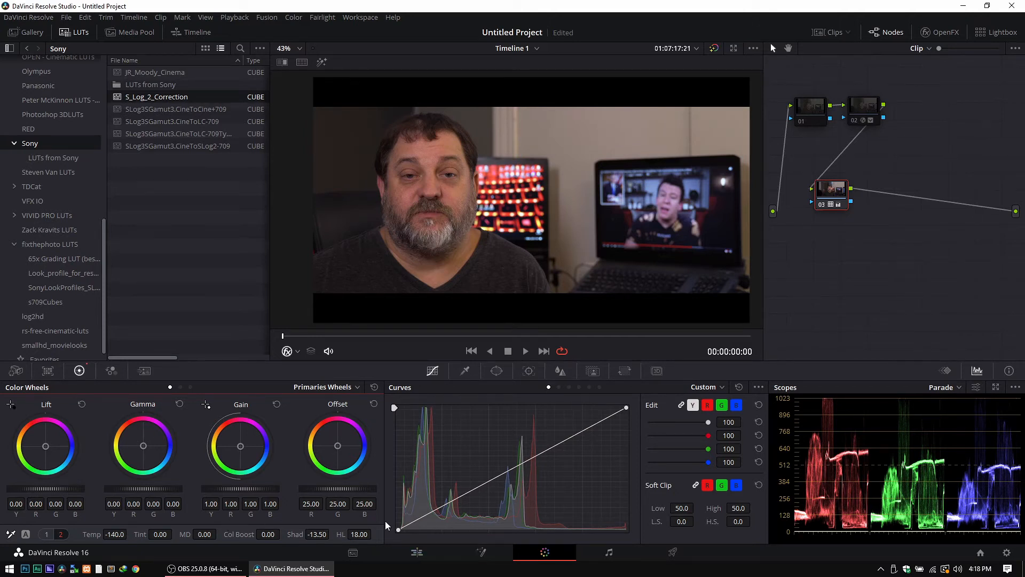
# Step: Switch the scope to Vectorscope and set node 03's saturation to 59.40
pyautogui.click(945, 388)
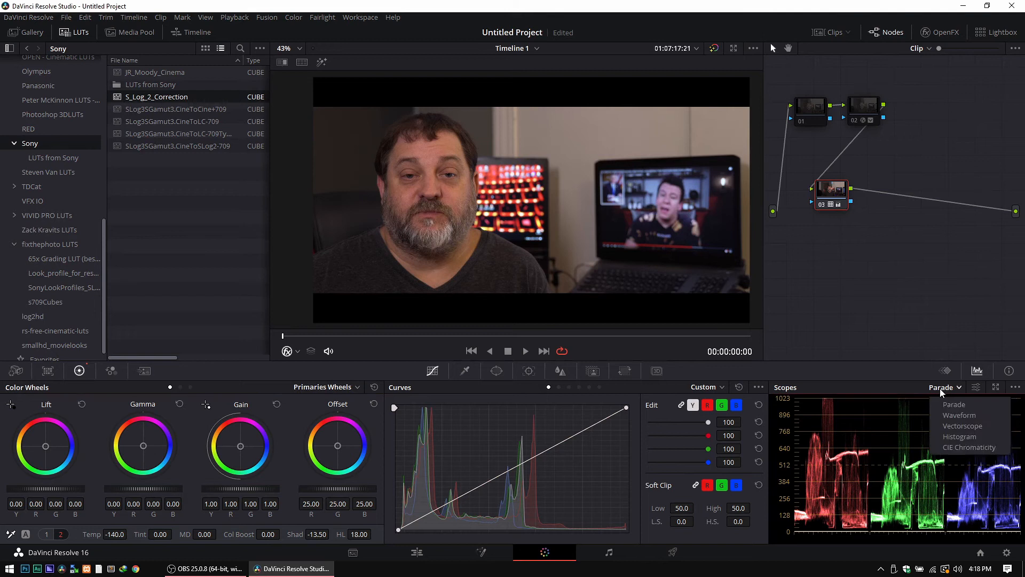
pyautogui.click(960, 426)
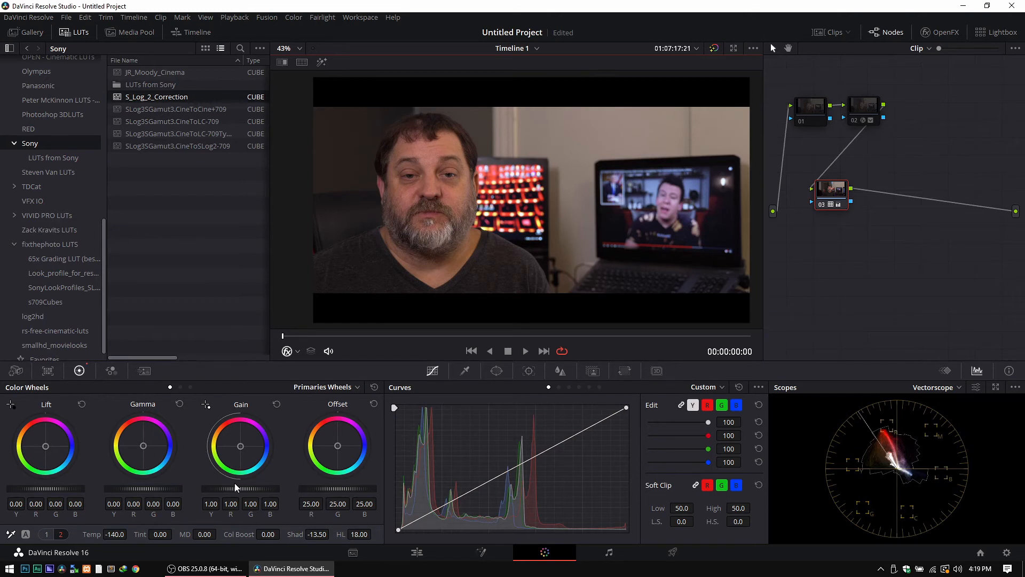
pyautogui.click(46, 534)
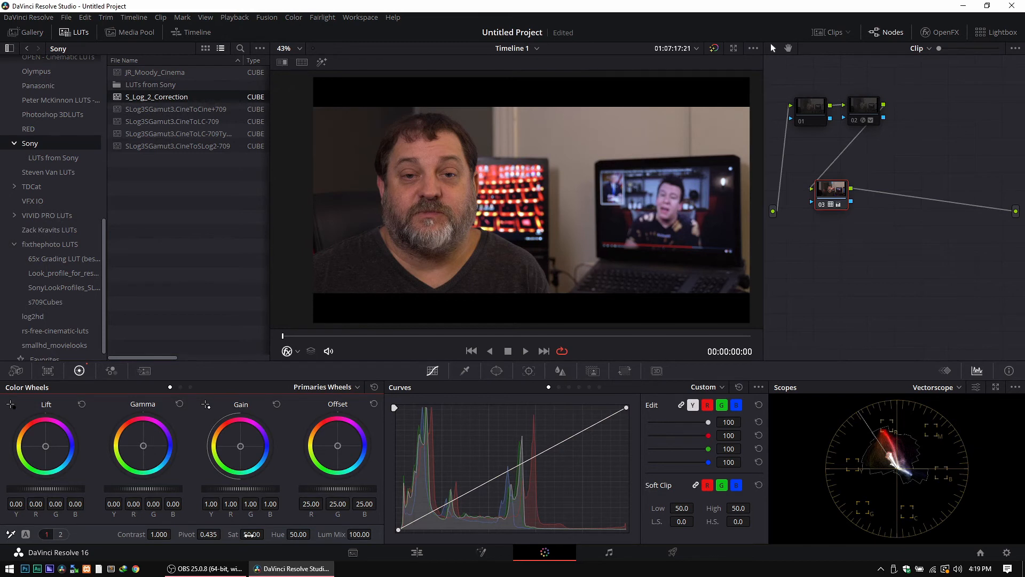
pyautogui.moveTo(267, 533); pyautogui.dragTo(267, 534)
pyautogui.moveTo(252, 534); pyautogui.dragTo(305, 534)
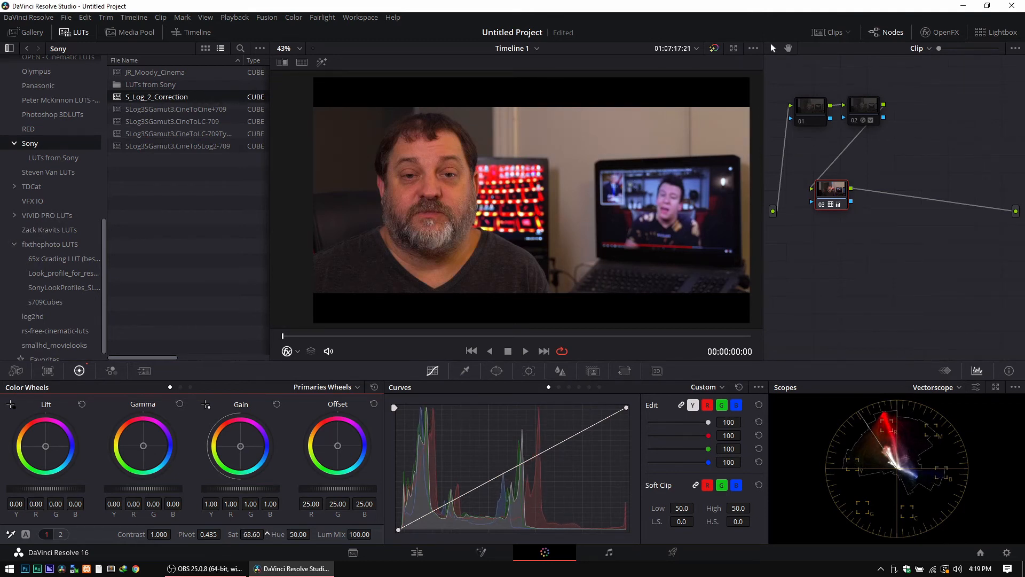
pyautogui.moveTo(305, 534); pyautogui.dragTo(255, 534)
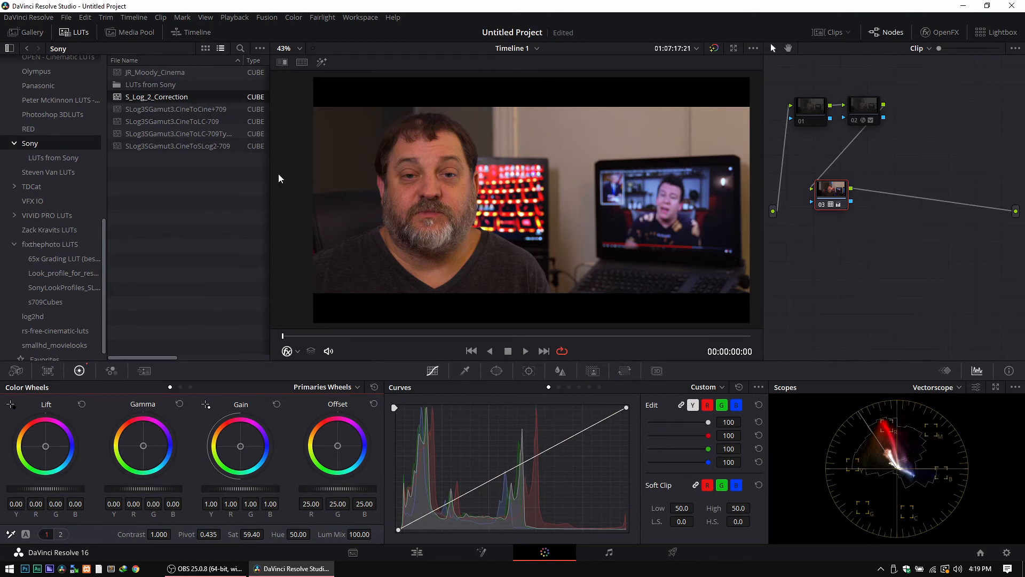
# Step: Move node 03 down and add a serial node after it
pyautogui.scroll(2, 420, 182)
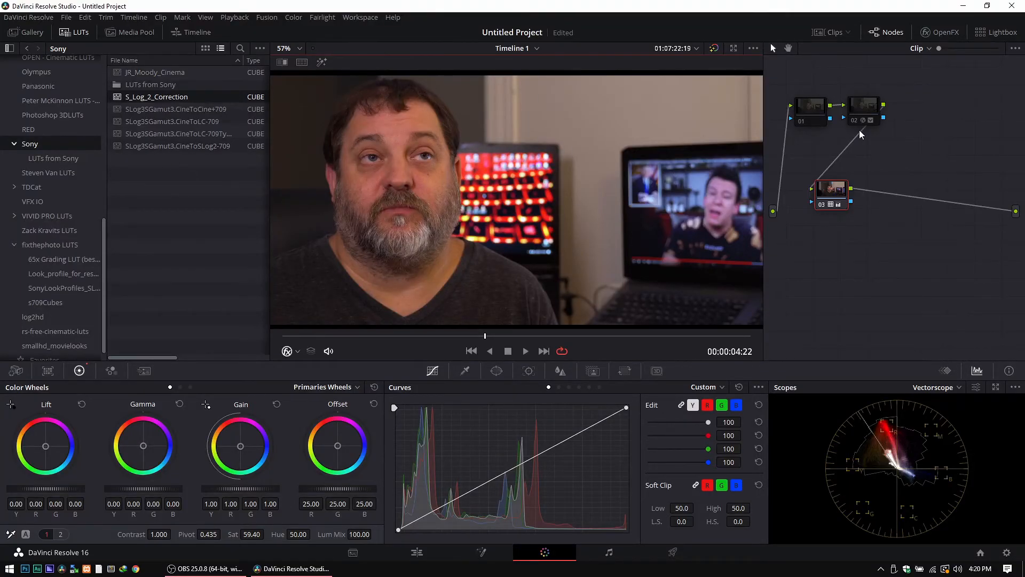
pyautogui.moveTo(842, 190); pyautogui.dragTo(822, 202)
pyautogui.hotkey('alt', 's')
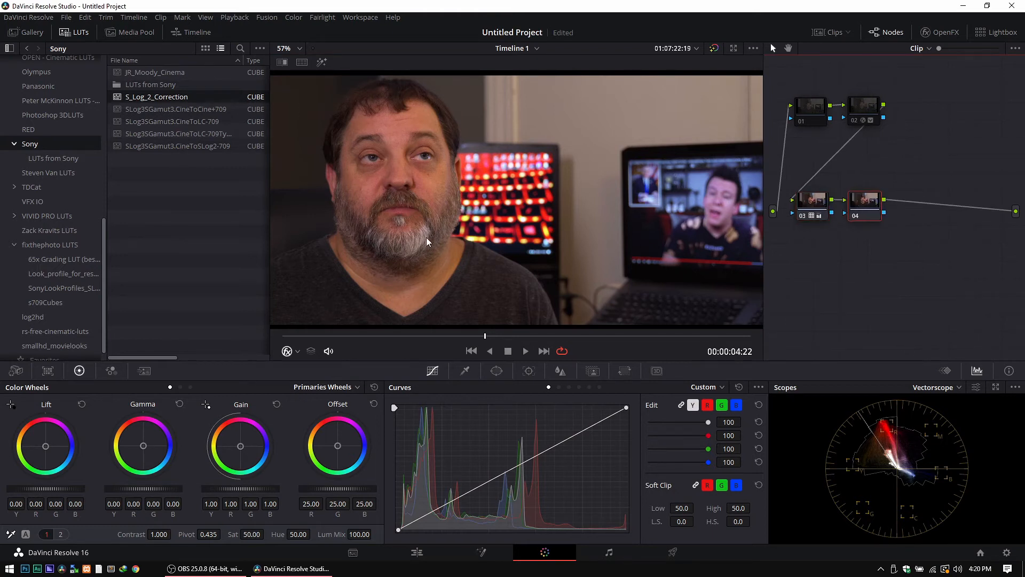
# Step: Browse the LUT library folders, including TDCat, and open the 35-Free-LUTs folder
pyautogui.click(159, 76)
pyautogui.scroll(5, 36, 166)
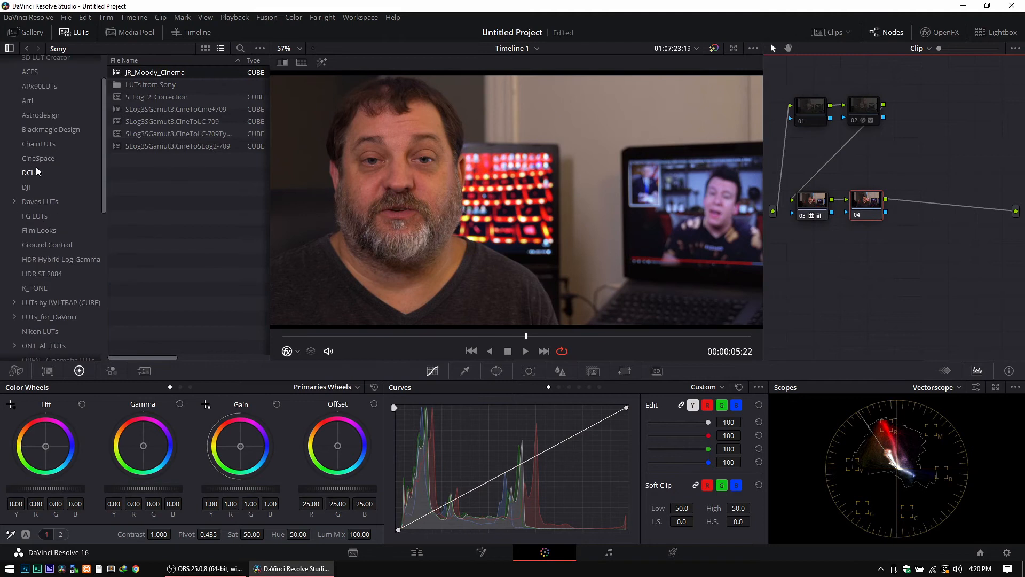
pyautogui.scroll(3, 36, 167)
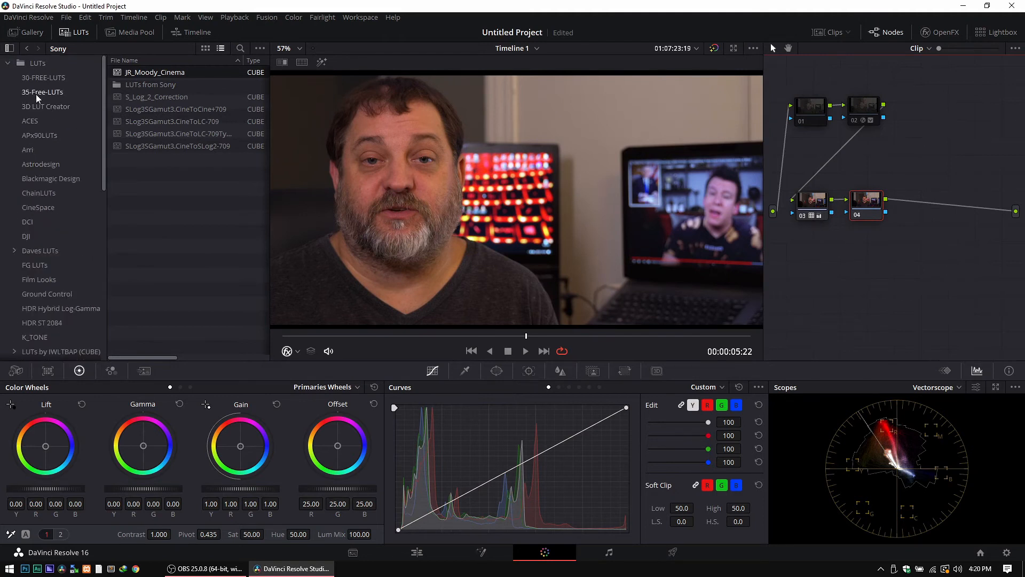
pyautogui.scroll(-8, 80, 196)
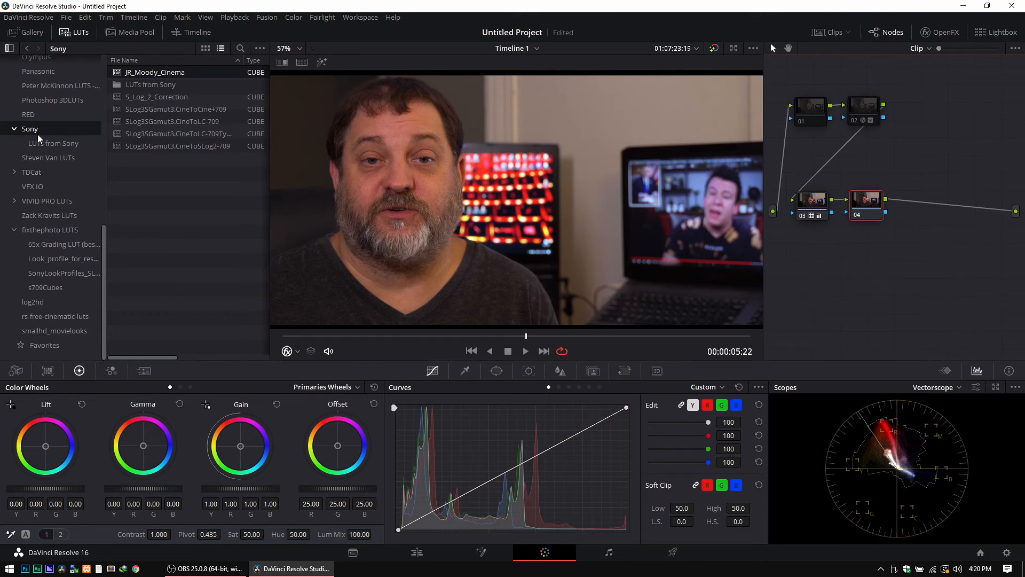
pyautogui.click(15, 173)
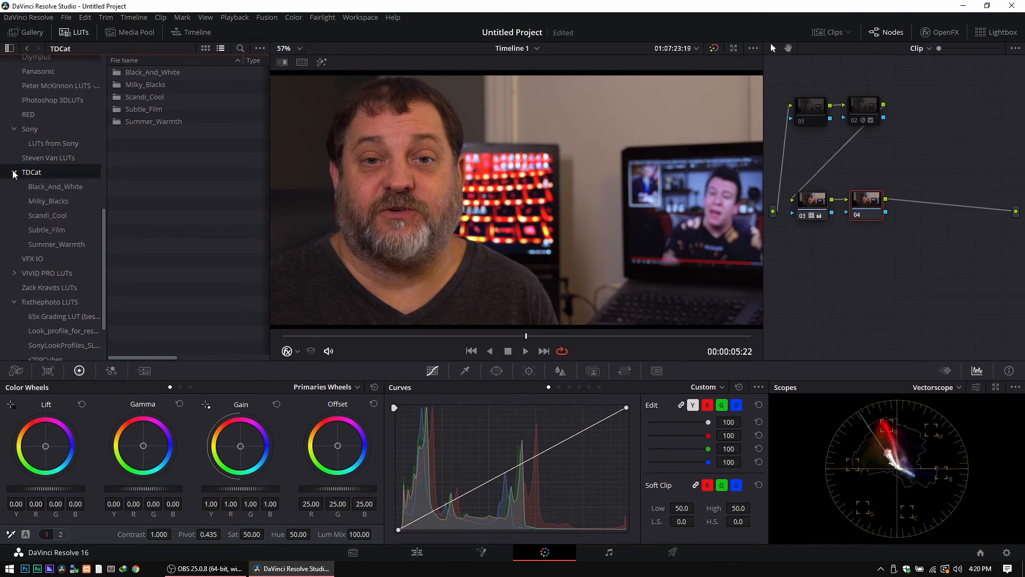
pyautogui.scroll(3, 14, 174)
pyautogui.scroll(5, 70, 206)
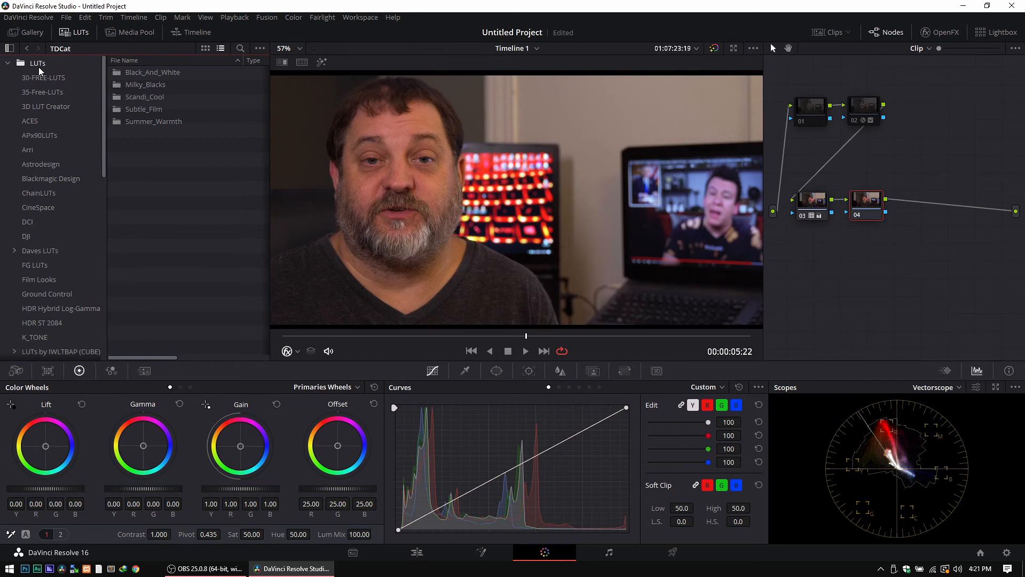
pyautogui.click(48, 93)
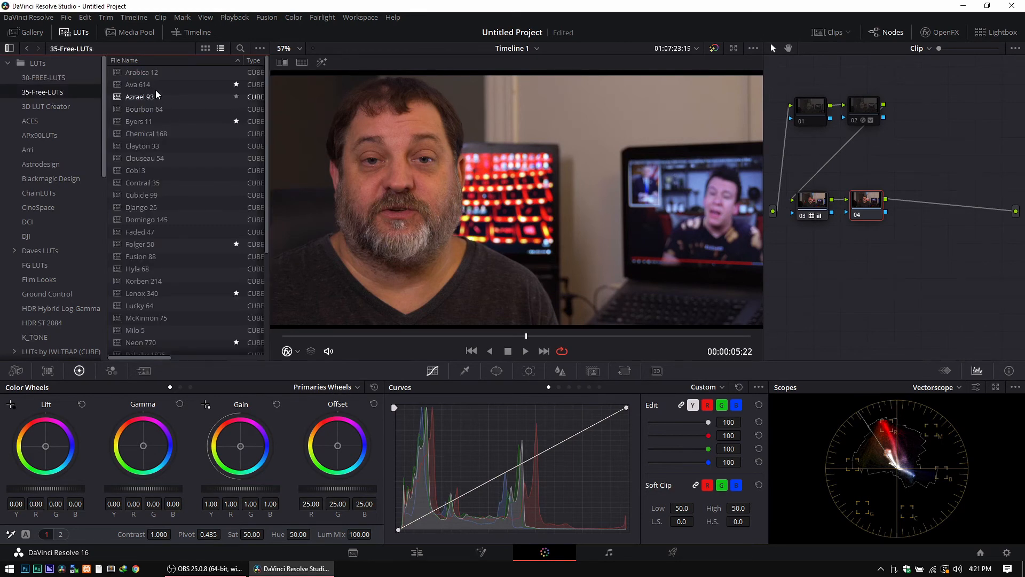
# Step: Try the Arabica 12, Ava 614, Azrael 93, Bourbon 64 and Byers 11 look LUTs one after another on node 04
pyautogui.doubleClick(146, 72)
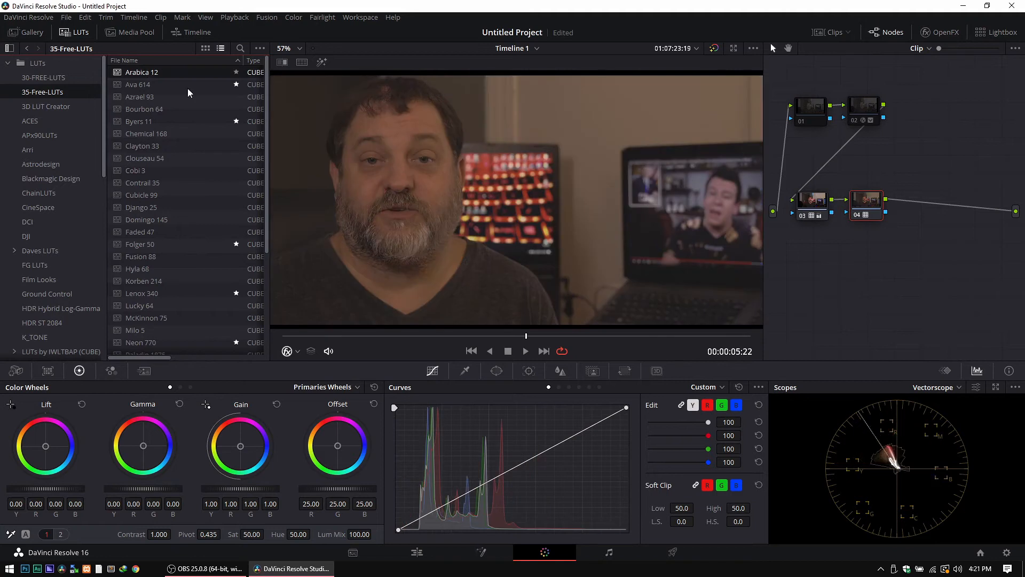
pyautogui.scroll(-2, 495, 173)
pyautogui.doubleClick(139, 84)
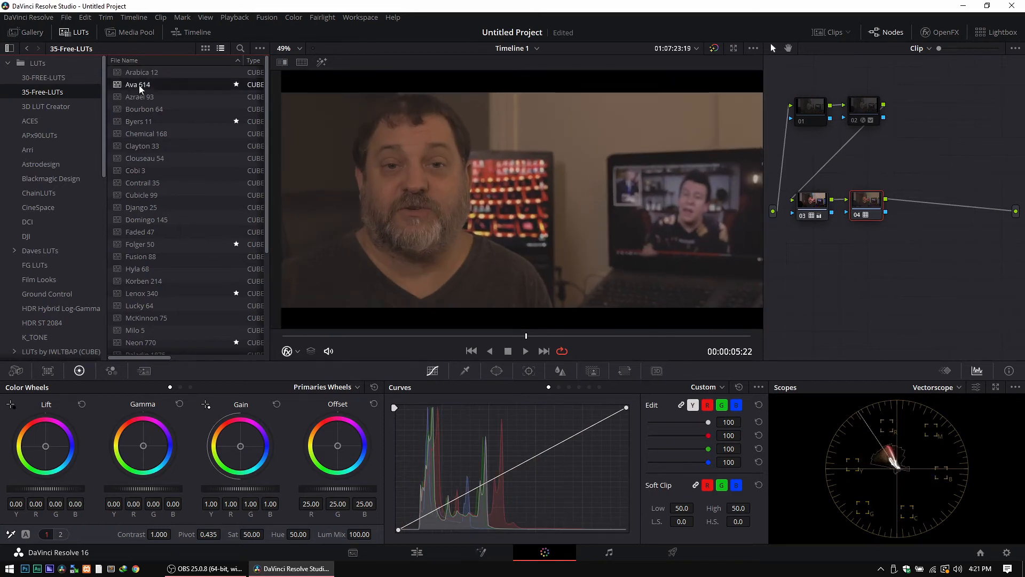
pyautogui.doubleClick(137, 98)
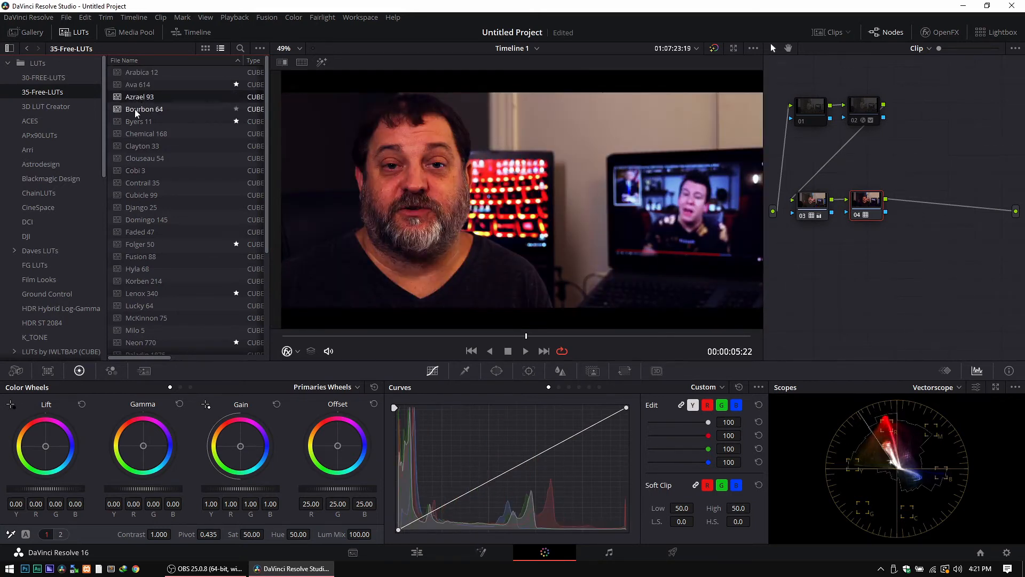
pyautogui.doubleClick(135, 109)
pyautogui.doubleClick(135, 122)
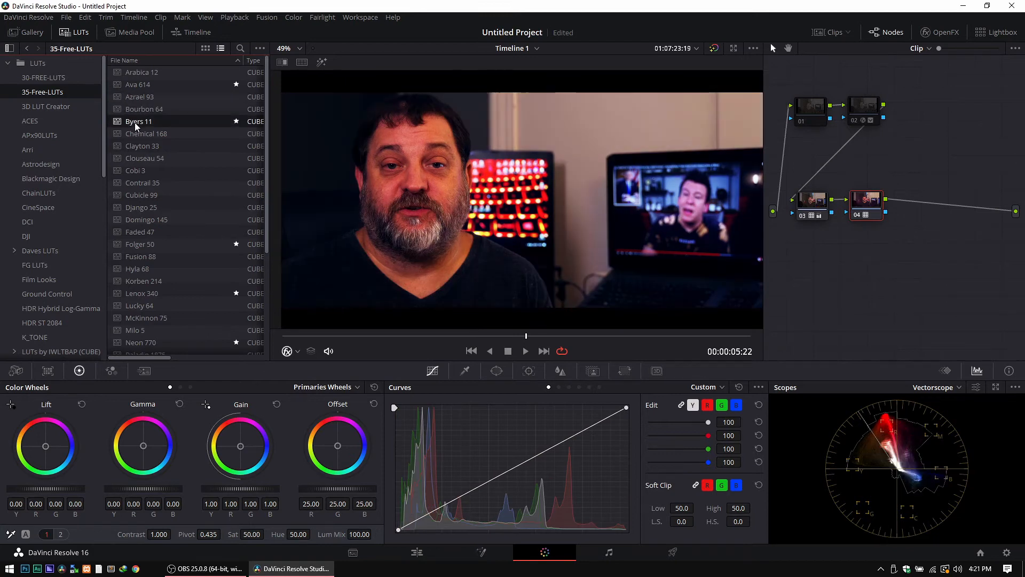
# Step: Try the Chemical 168, Clayton 33, Clouseau 54, Cobi 3, Contrail 35 and Cubicle 99 LUTs in turn on node 04
pyautogui.doubleClick(136, 134)
pyautogui.doubleClick(135, 146)
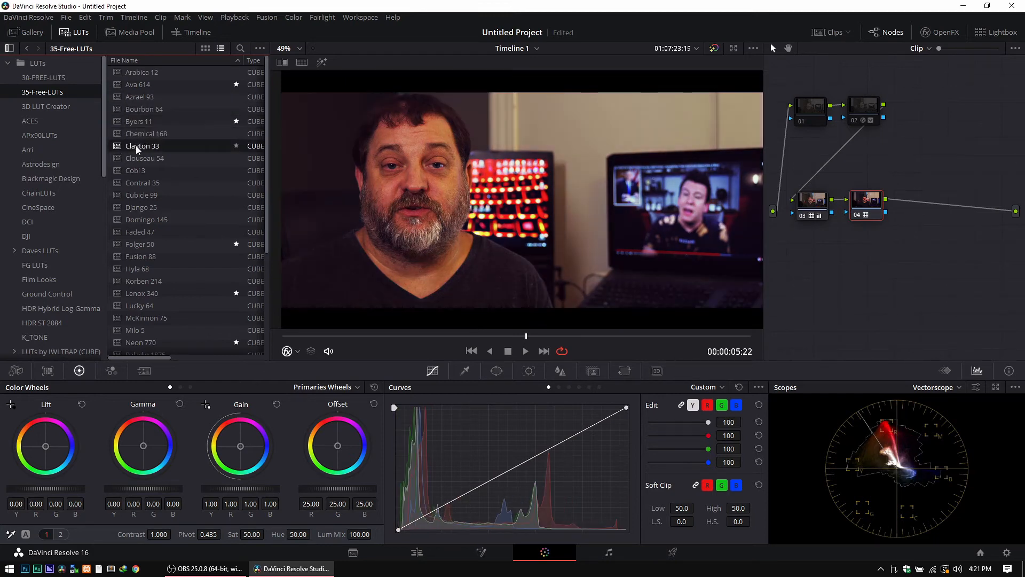
pyautogui.doubleClick(141, 158)
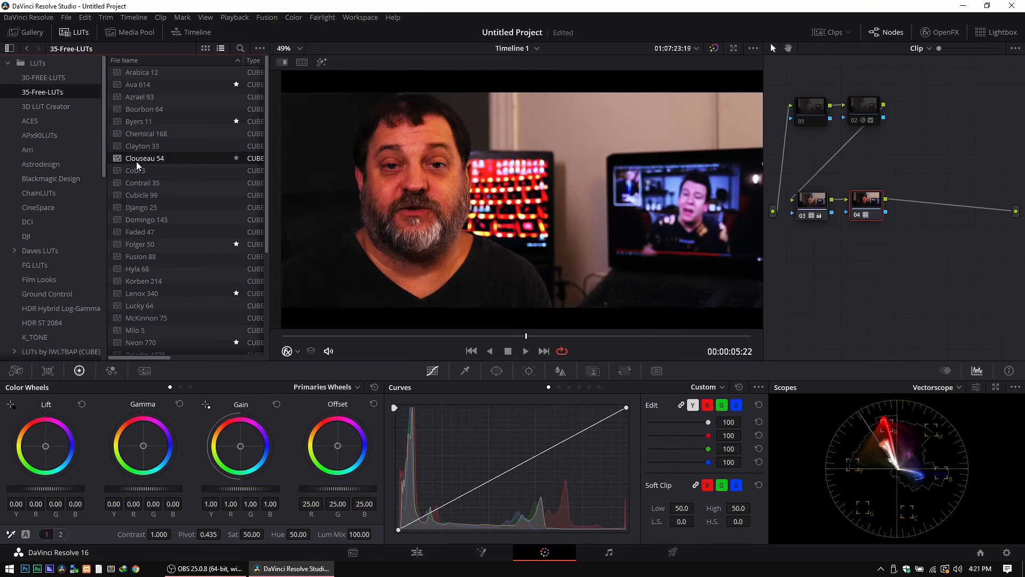
pyautogui.doubleClick(136, 170)
pyautogui.doubleClick(135, 181)
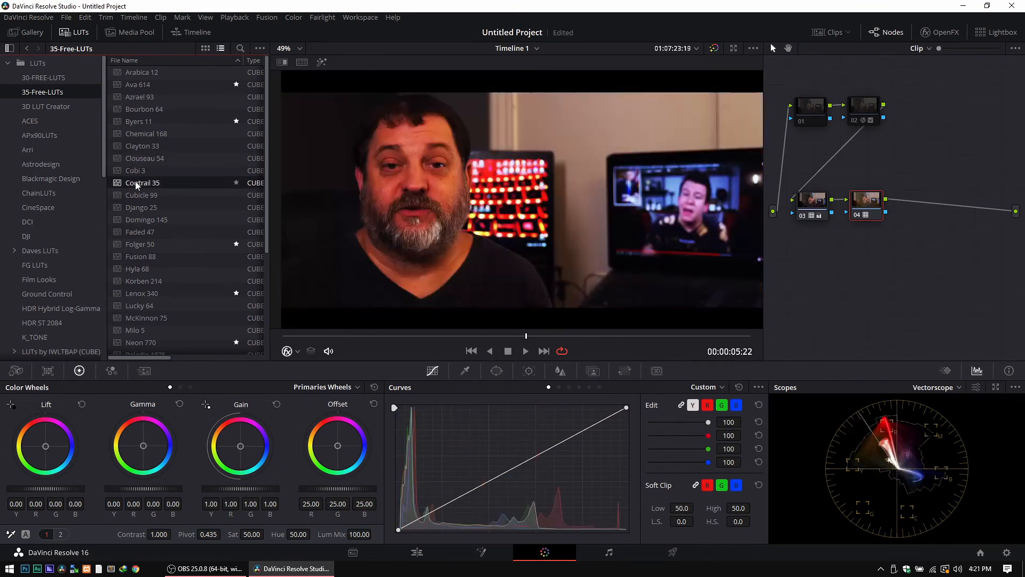
pyautogui.doubleClick(139, 193)
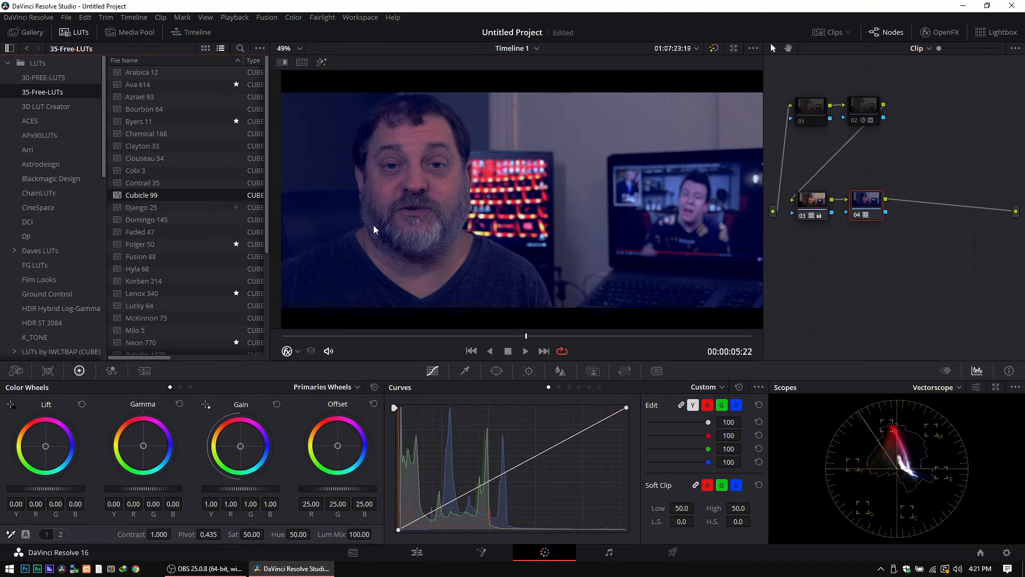
# Step: Show the key settings for node 04 and set the key output gain to 0.500, then reduce it to 0.427
pyautogui.moveTo(873, 207); pyautogui.dragTo(874, 209)
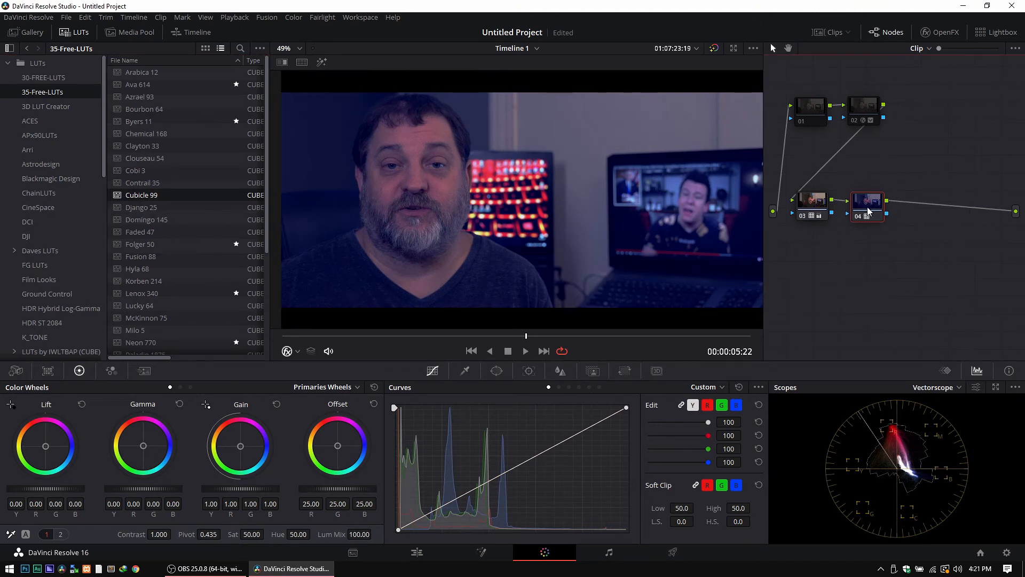
pyautogui.click(594, 373)
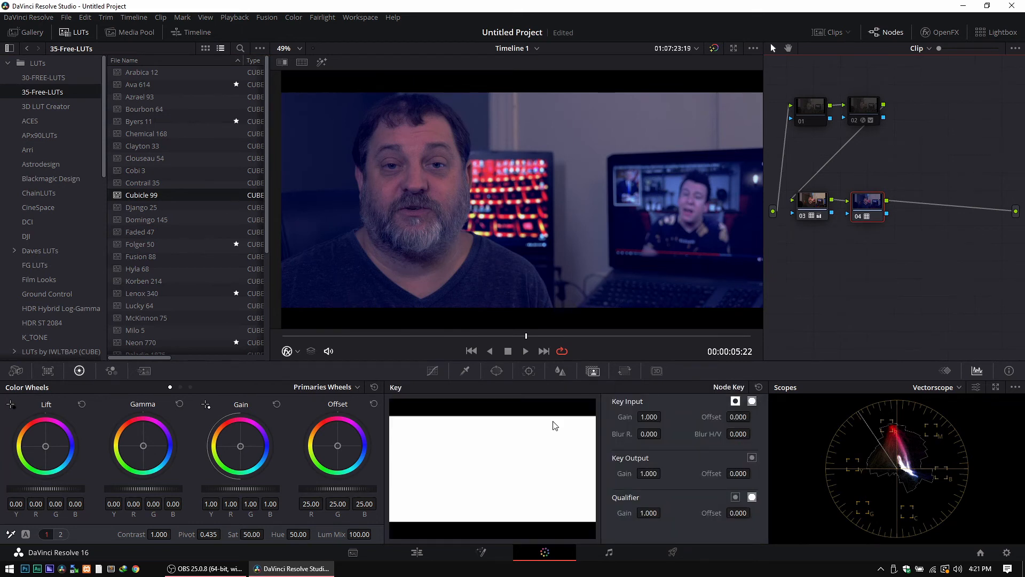
pyautogui.click(640, 461)
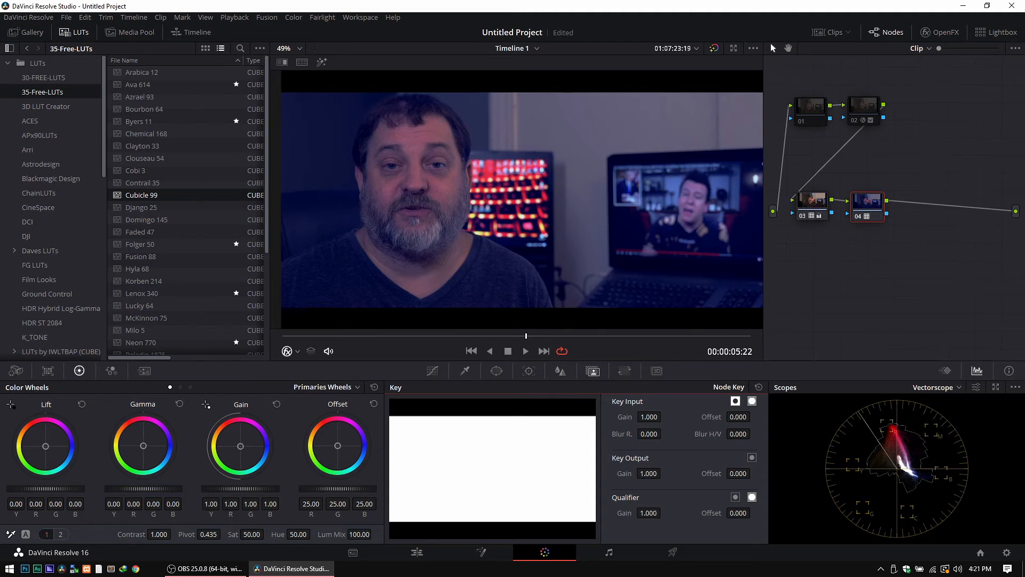
pyautogui.doubleClick(648, 473)
pyautogui.write('.5')
pyautogui.press('Return')
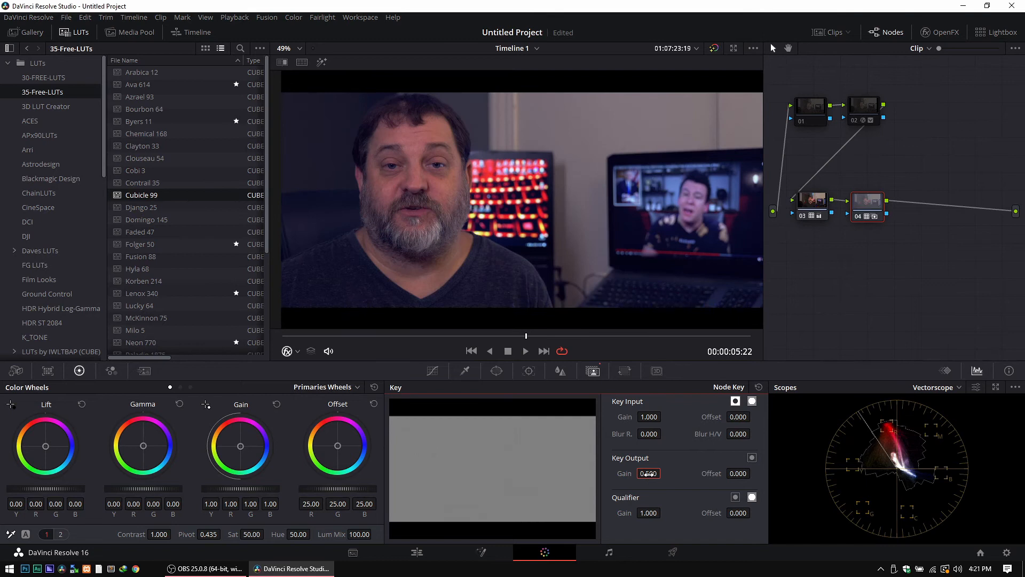
pyautogui.moveTo(641, 472); pyautogui.dragTo(613, 473)
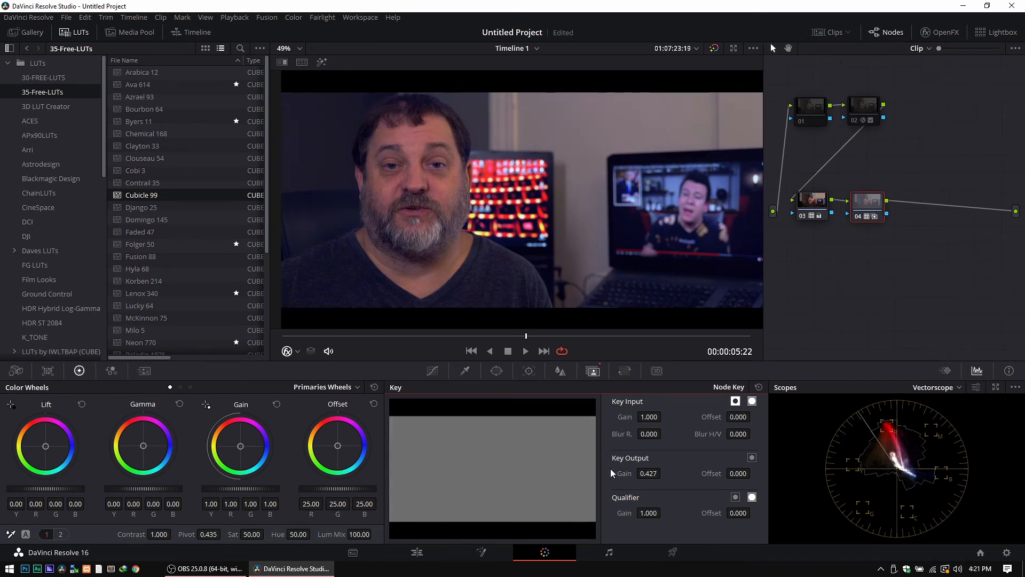
# Step: Reset the key output gain, experiment with node 04's other key gain, offset and blur values, and reset the whole node key
pyautogui.doubleClick(624, 473)
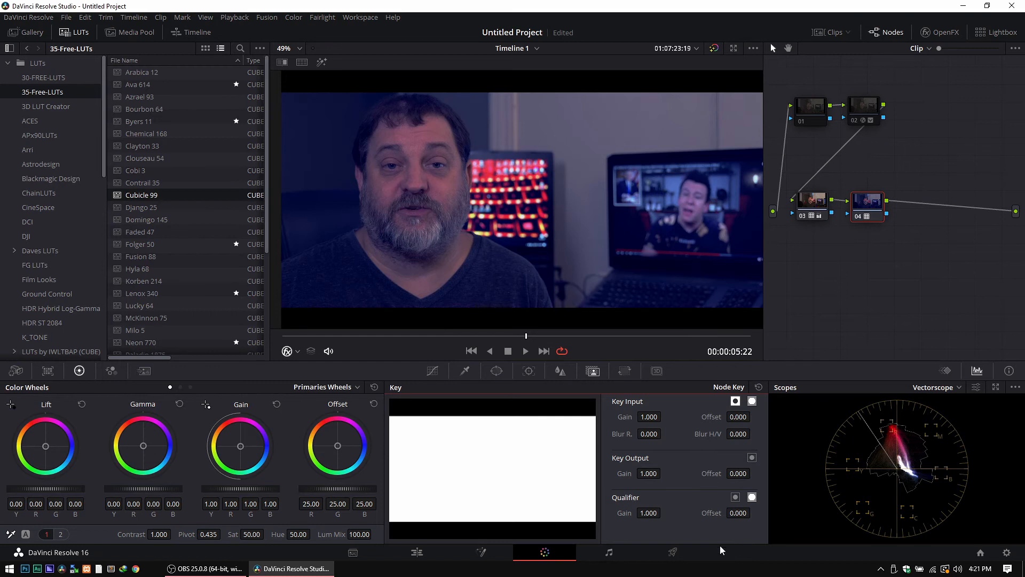
pyautogui.moveTo(649, 417); pyautogui.dragTo(664, 416)
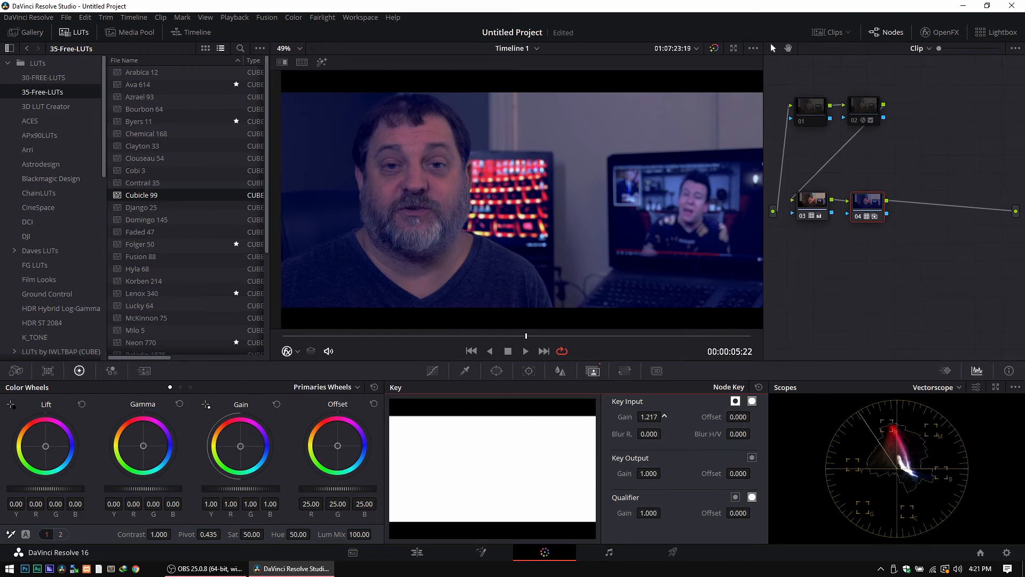
pyautogui.doubleClick(622, 417)
pyautogui.moveTo(649, 473); pyautogui.dragTo(672, 474)
pyautogui.moveTo(738, 475); pyautogui.dragTo(725, 474)
pyautogui.moveTo(738, 435); pyautogui.dragTo(745, 435)
pyautogui.click(759, 386)
# Step: Apply the Django 25 LUT to node 04 and set its key output gain to 0.8
pyautogui.click(137, 206)
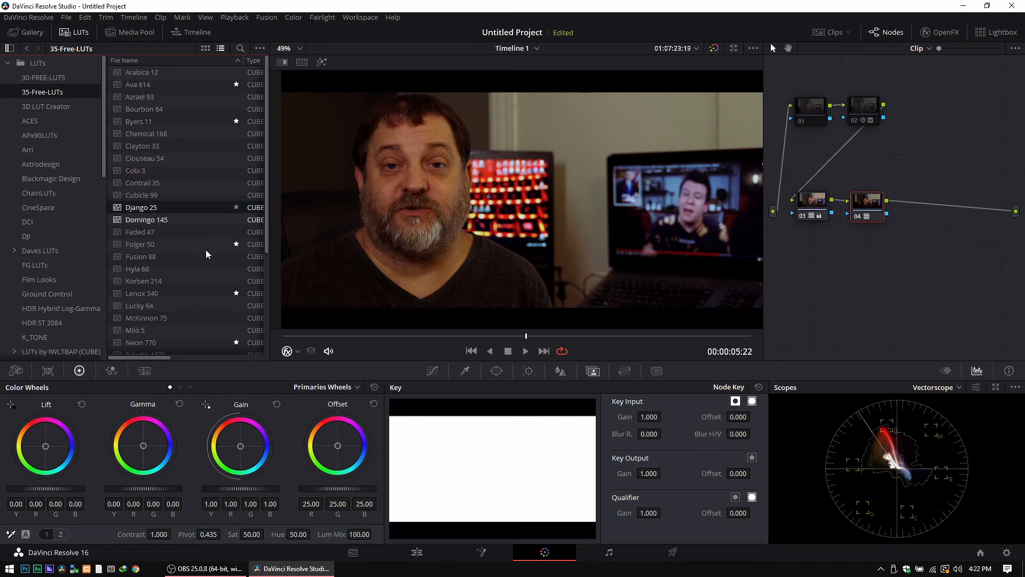
pyautogui.doubleClick(651, 472)
pyautogui.write('.')
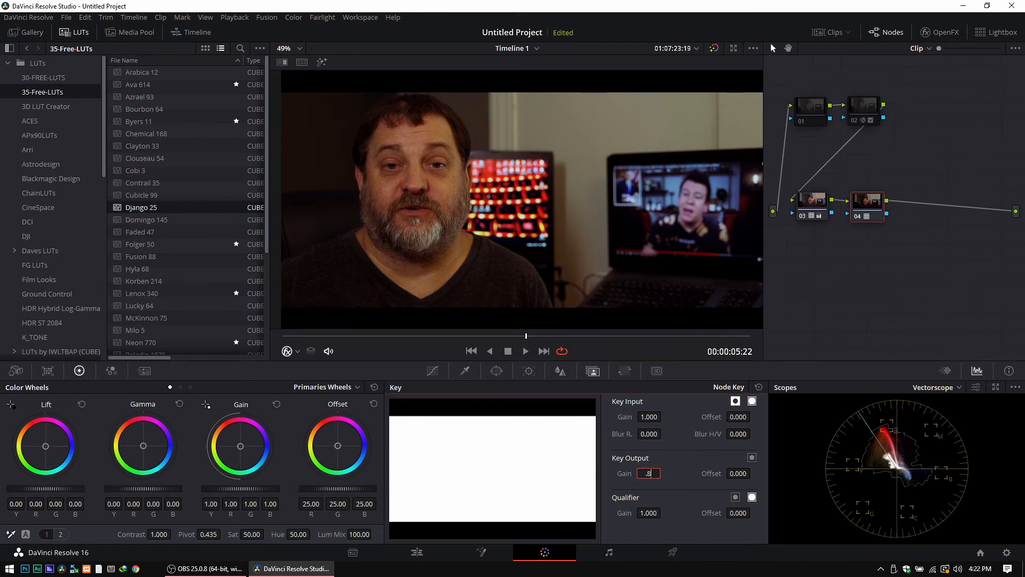
pyautogui.write('8')
pyautogui.press('Return')
# Step: Lower node 04's key output gain to 0.6 and then 0.5, and toggle node 03 off and on to compare
pyautogui.doubleClick(651, 473)
pyautogui.write('.6')
pyautogui.press('Return')
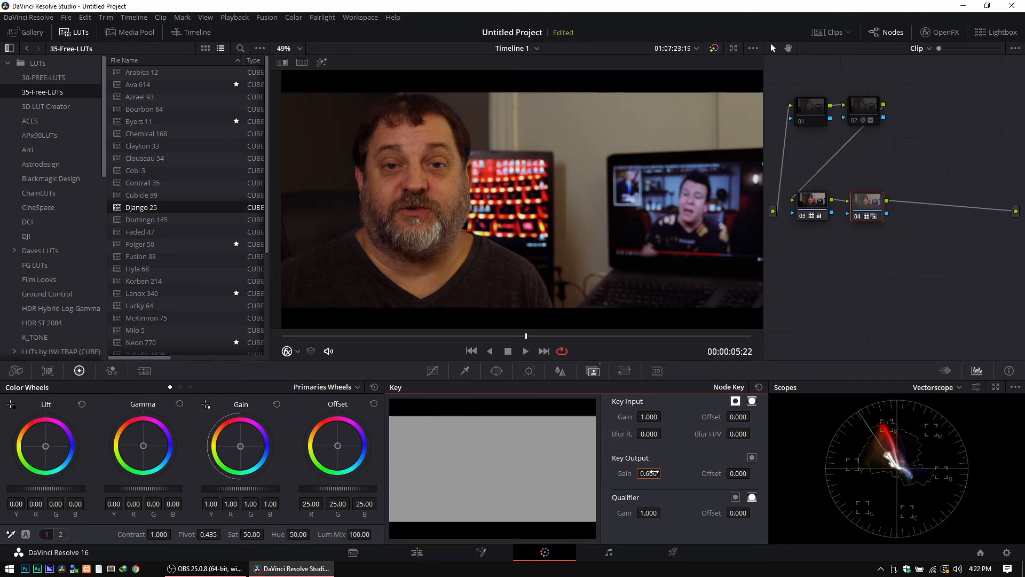
pyautogui.doubleClick(651, 472)
pyautogui.write('.5')
pyautogui.press('Return')
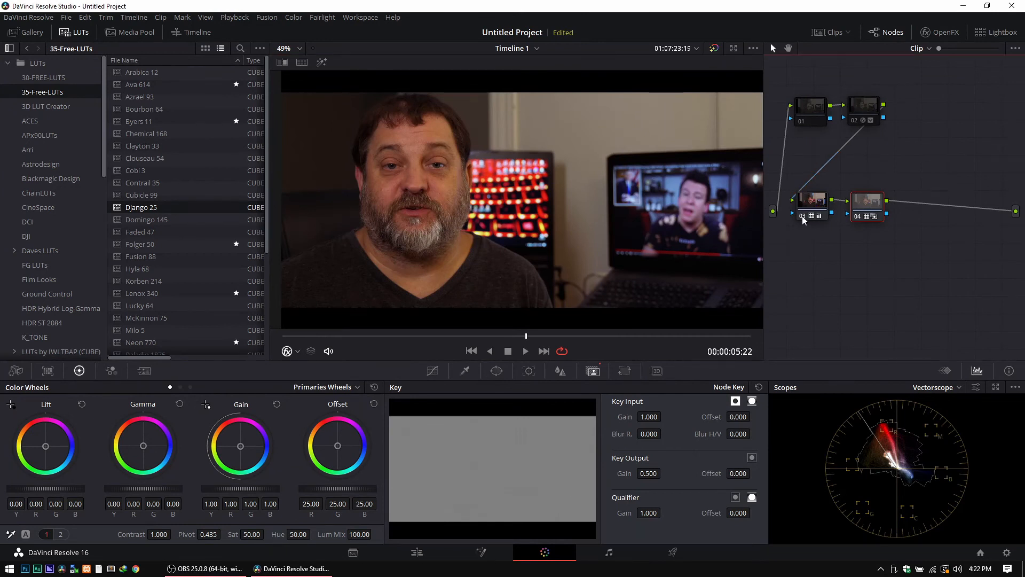
pyautogui.click(803, 216)
pyautogui.click(802, 217)
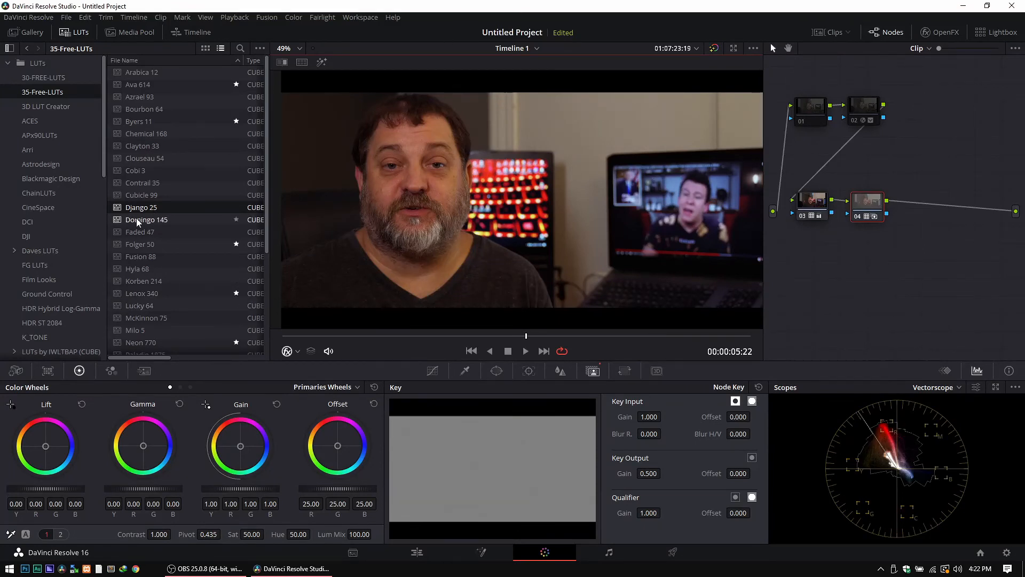
# Step: Reset the key output gain, try the Domingo 145 LUT on node 04, and apply Faded 47 with the gain at 0.5
pyautogui.doubleClick(628, 473)
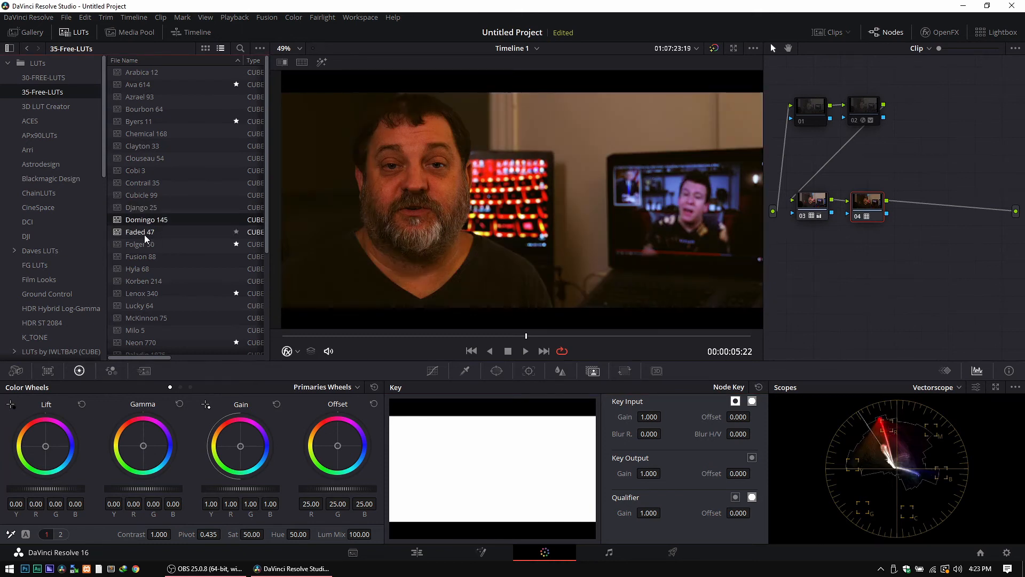
pyautogui.click(145, 234)
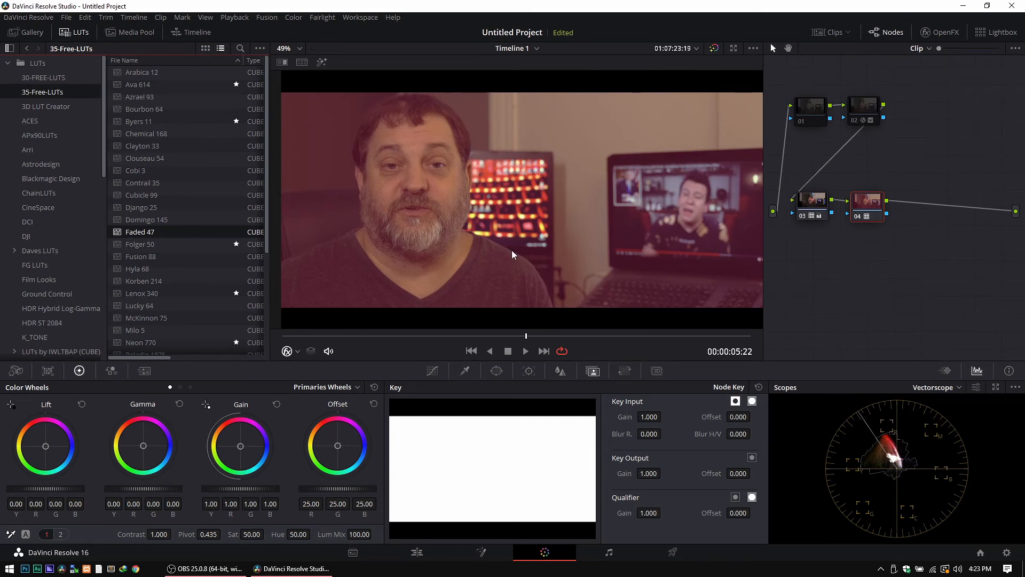
pyautogui.click(655, 473)
pyautogui.write('0.5')
pyautogui.press('Return')
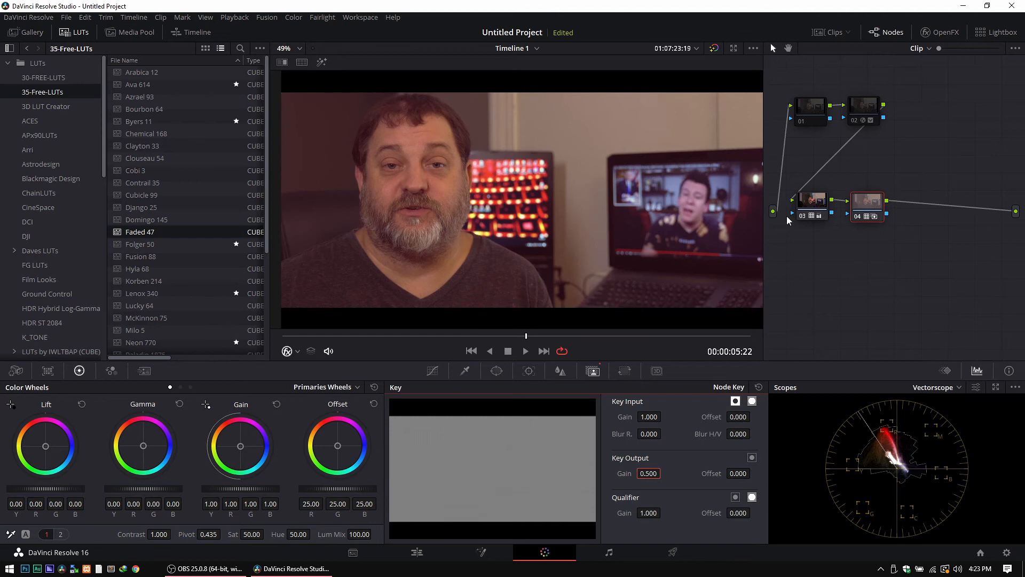
# Step: Toggle node 04 off and on to judge the Faded 47 look, and set its key output gain to 0.2
pyautogui.click(857, 216)
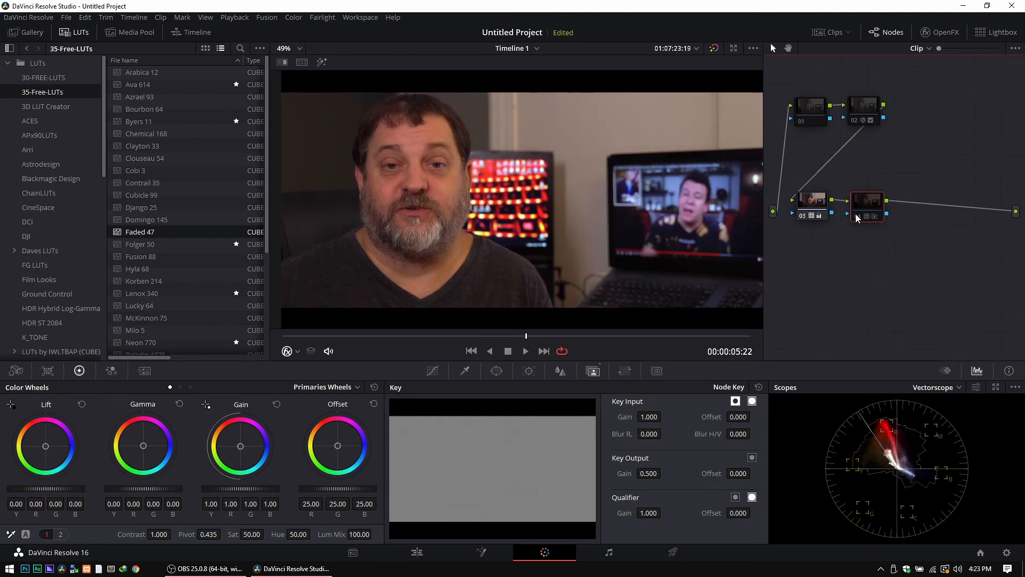
pyautogui.click(857, 216)
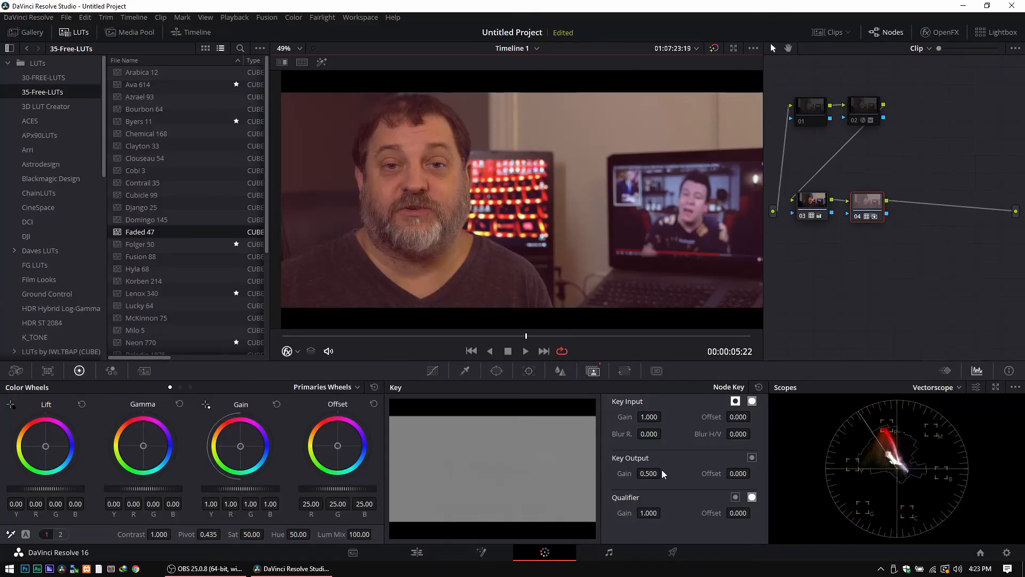
pyautogui.click(653, 473)
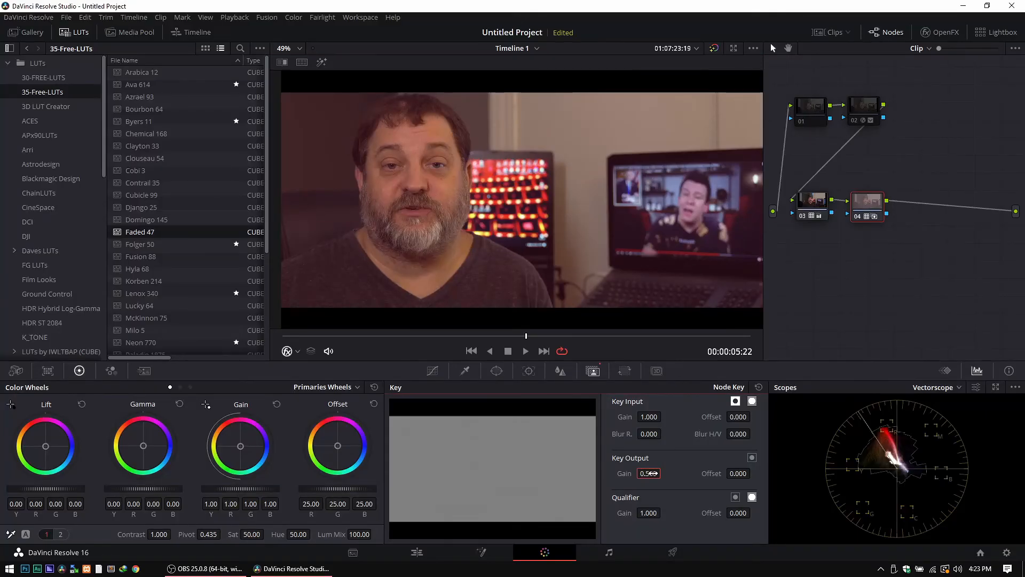
pyautogui.write('.2')
pyautogui.press('Return')
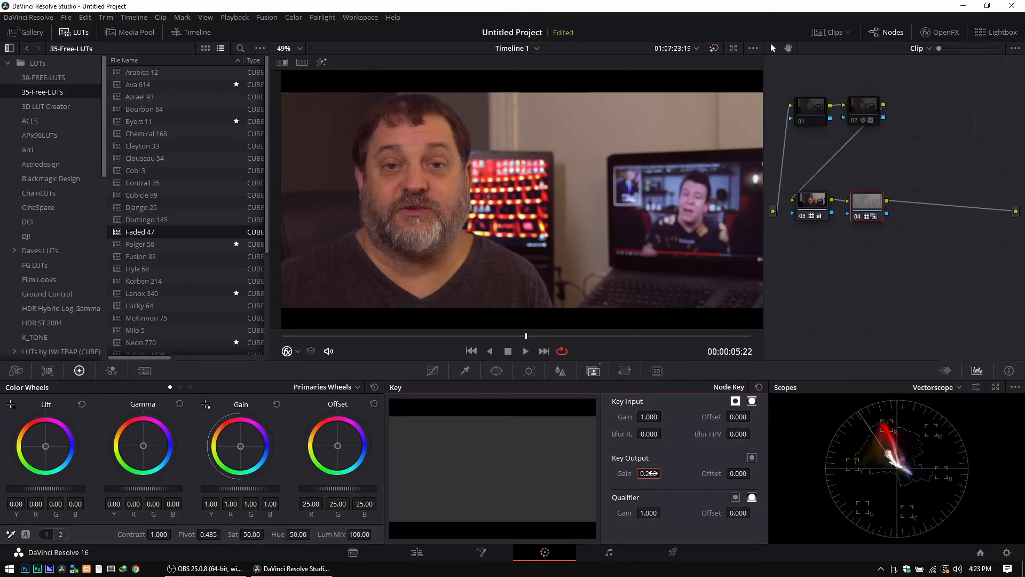
# Step: Reset node 04's key output gain, apply the Folger 50 LUT and set the gain to 0.6
pyautogui.doubleClick(624, 474)
pyautogui.doubleClick(135, 246)
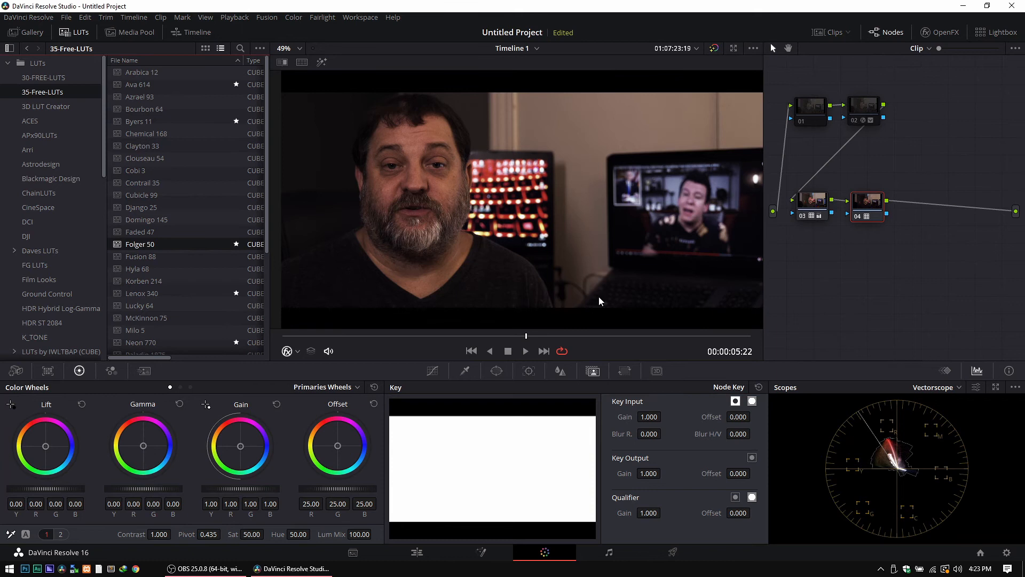
pyautogui.doubleClick(647, 472)
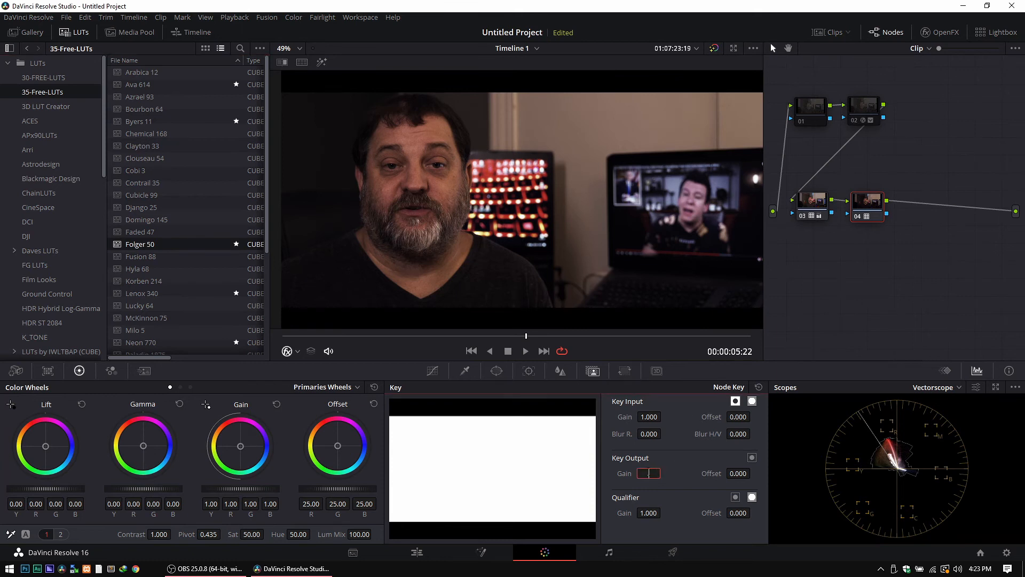
pyautogui.write('.6')
pyautogui.press('Return')
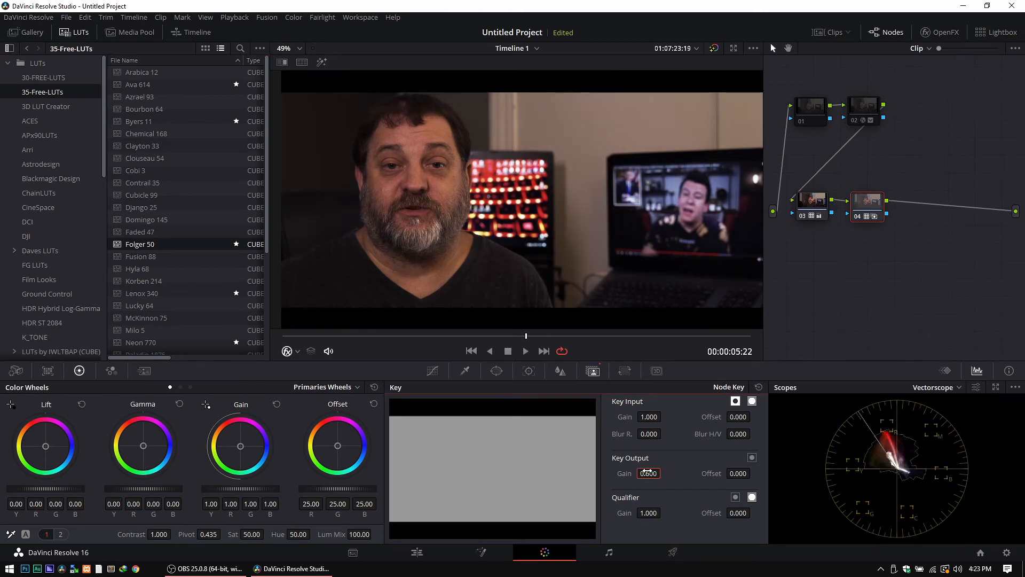
# Step: Lower the key output gain to 0.3 and play the clip full screen to judge the Folger 50 look
pyautogui.doubleClick(648, 472)
pyautogui.write('.3')
pyautogui.press('Return')
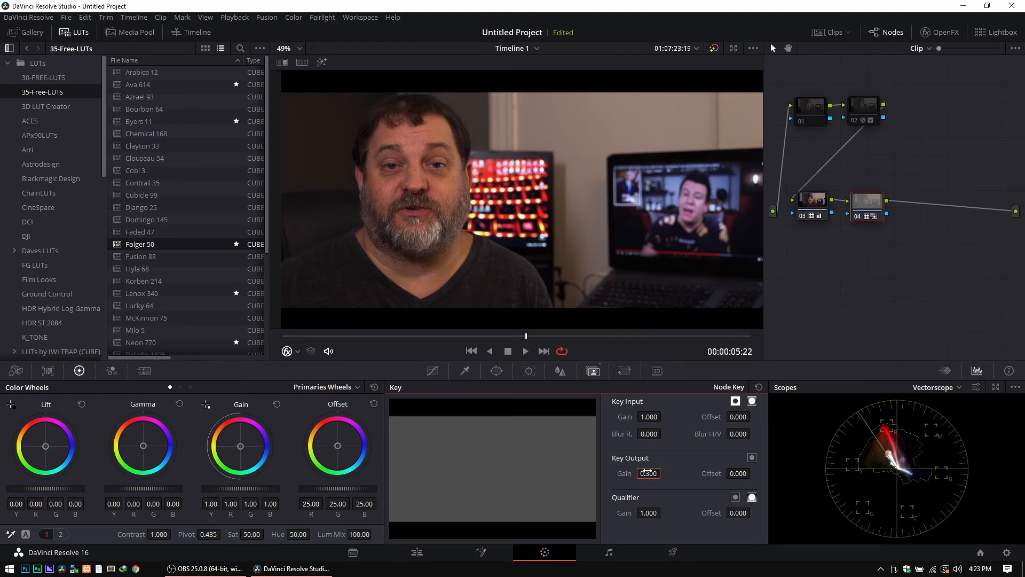
pyautogui.hotkey('ctrl', 'f')
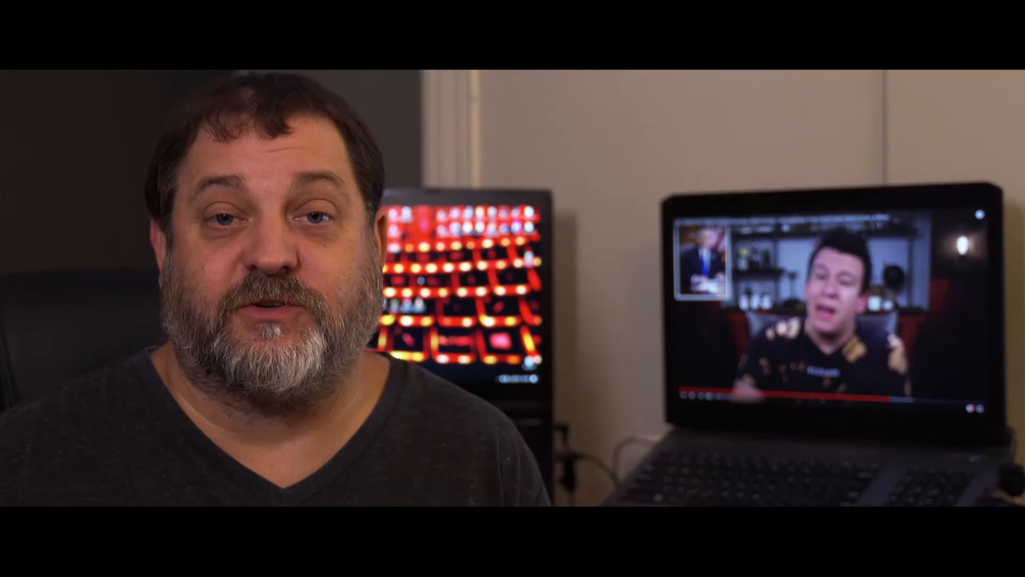
pyautogui.press('space')
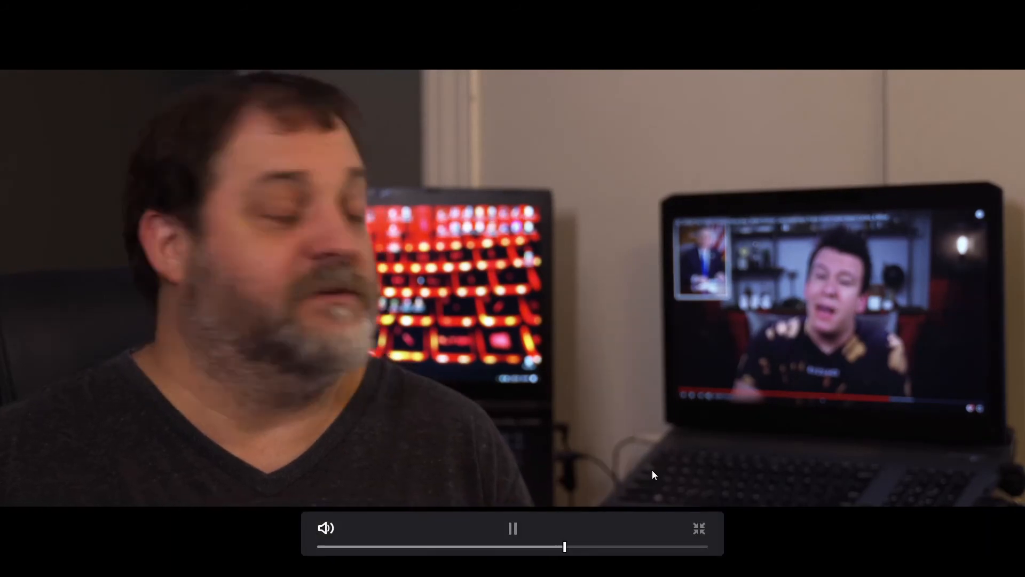
pyautogui.press('space')
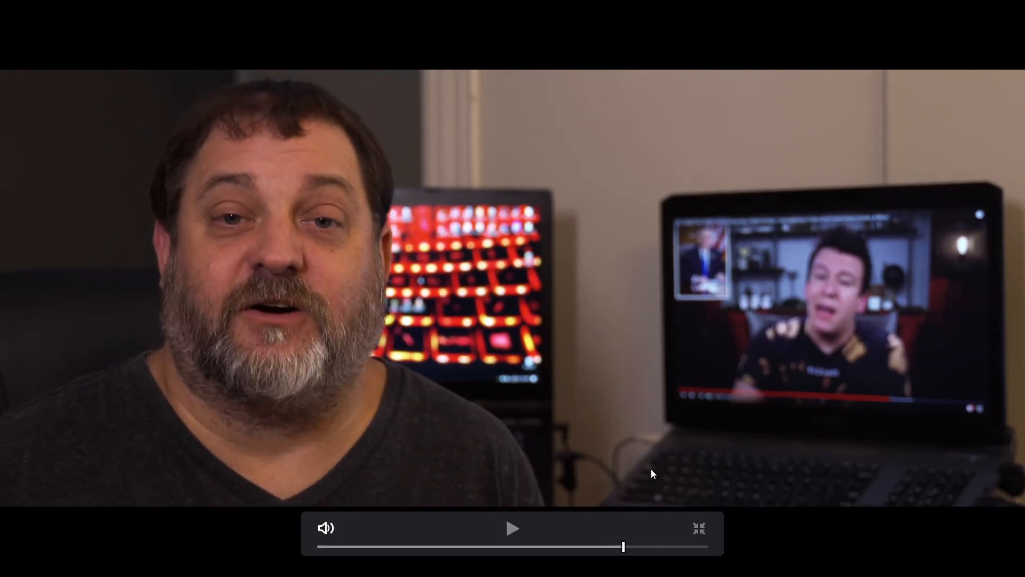
pyautogui.press('Escape')
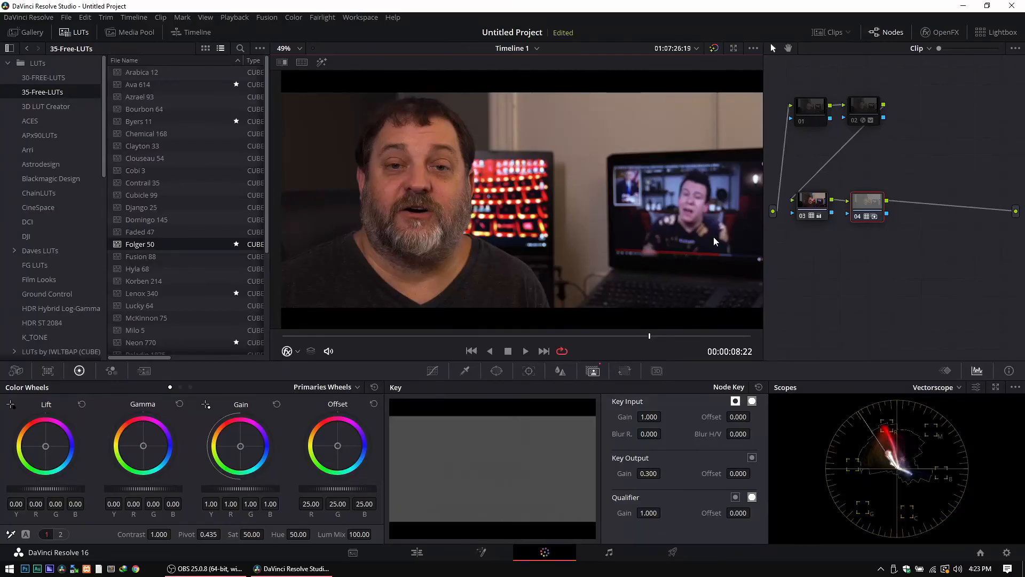
# Step: Reset node 04's key output gain, look through the Favorites LUTs and return to the 35-Free-LUTs folder
pyautogui.doubleClick(625, 474)
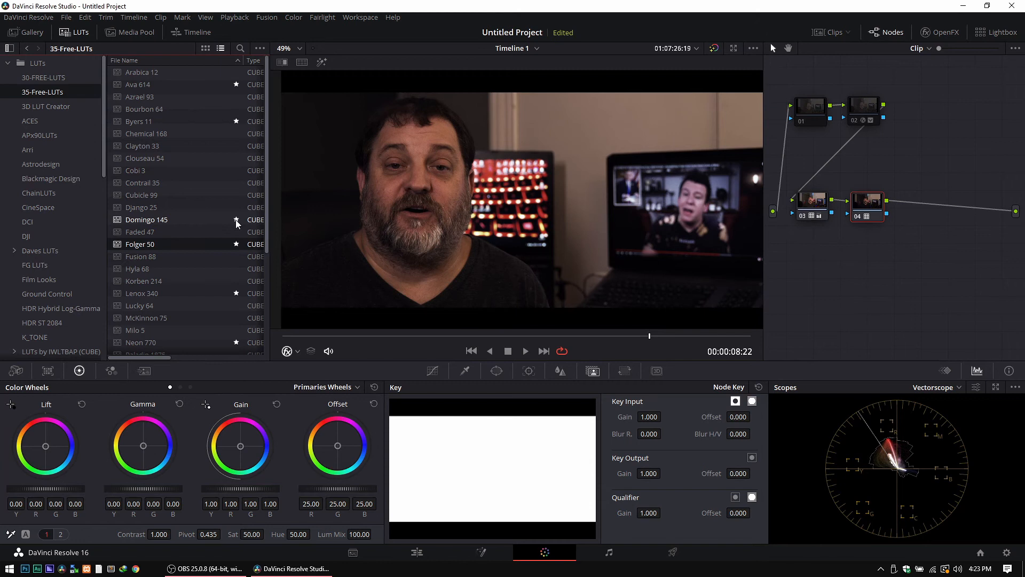
pyautogui.scroll(-10, 43, 267)
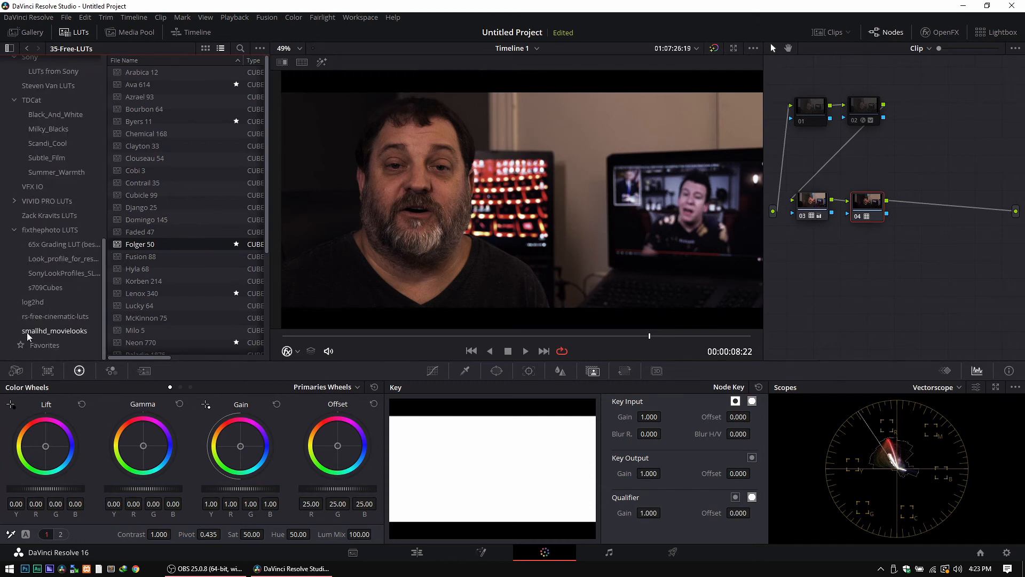
pyautogui.click(38, 347)
pyautogui.scroll(-5, 166, 176)
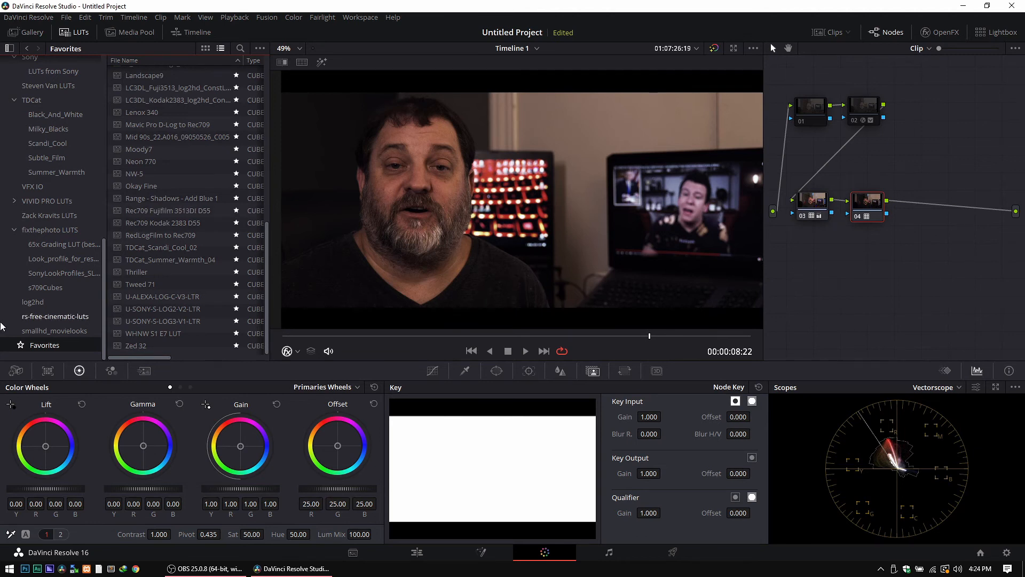
pyautogui.scroll(10, 54, 327)
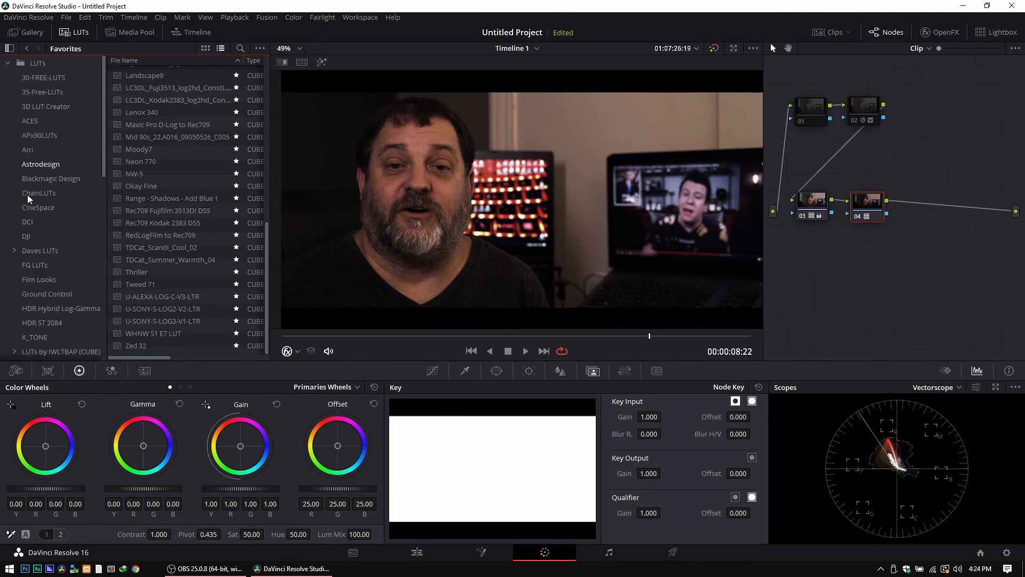
pyautogui.scroll(-3, 44, 256)
pyautogui.scroll(3, 65, 200)
pyautogui.click(39, 94)
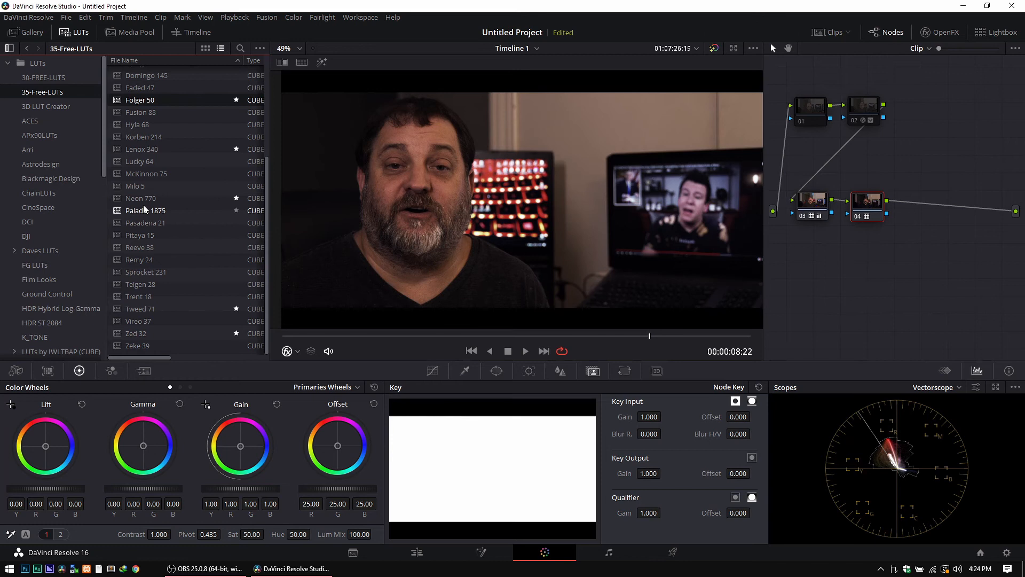
# Step: Try the Fusion 88, Hyla 68, Korben 214 and Lenox 340 LUTs on node 04, softening Lenox 340 with a key output gain of 0.62
pyautogui.doubleClick(140, 114)
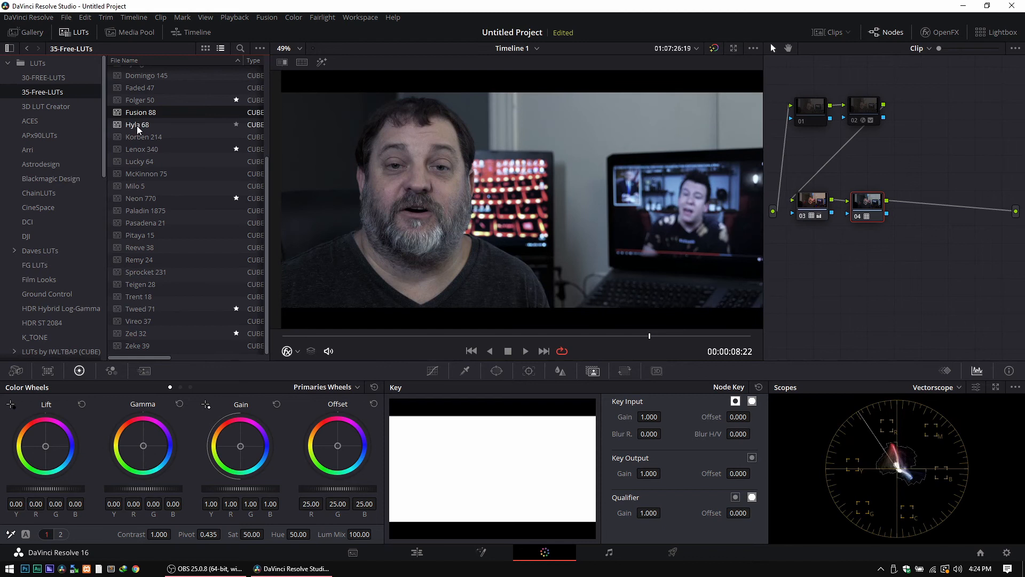
pyautogui.doubleClick(137, 126)
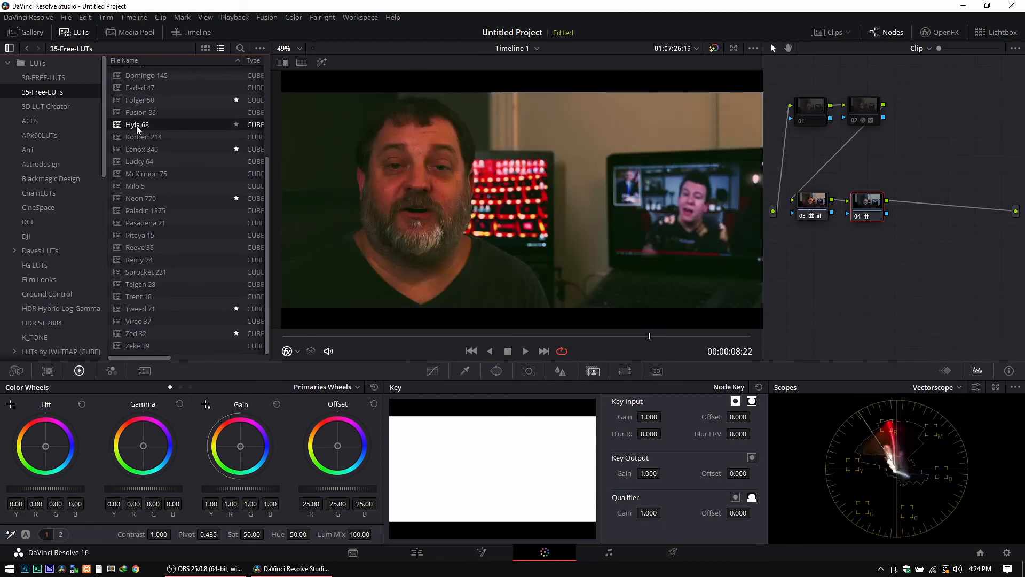
pyautogui.doubleClick(136, 136)
pyautogui.doubleClick(139, 149)
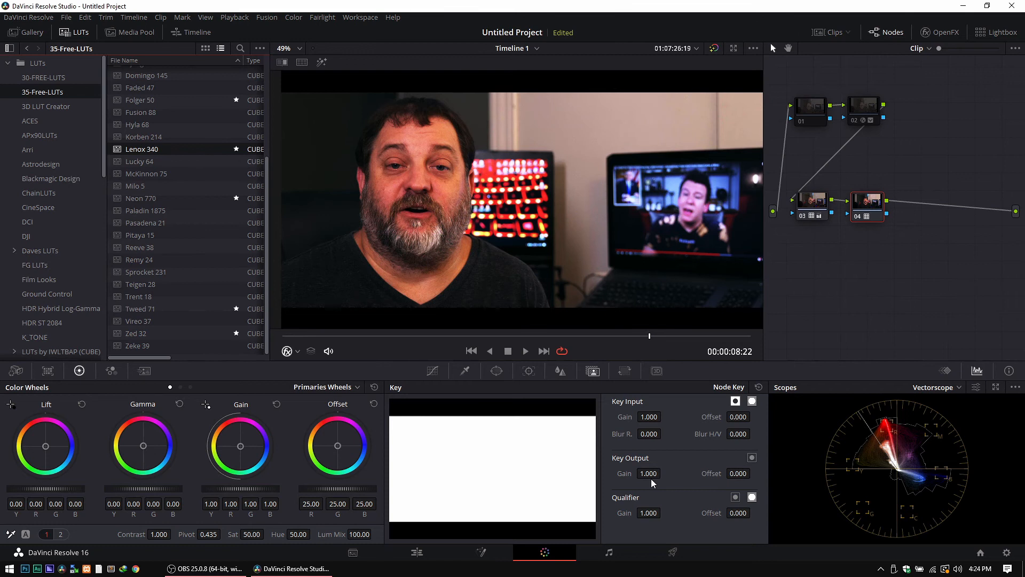
pyautogui.moveTo(650, 474); pyautogui.dragTo(664, 473)
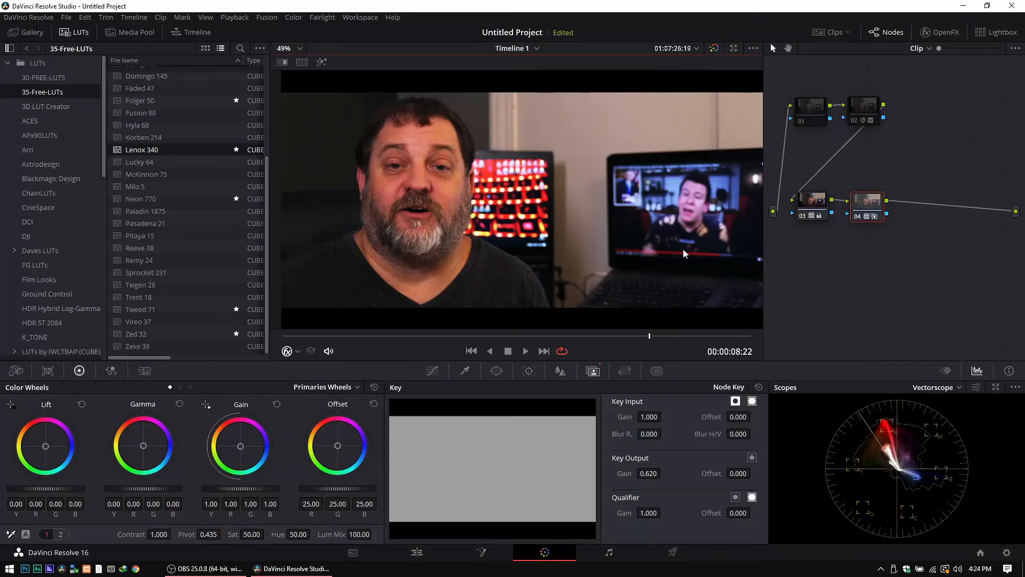
# Step: Reset the key output gain, apply the McKinnon 75 LUT to node 04 and set the gain to 0.5 and then 0.3
pyautogui.doubleClick(634, 473)
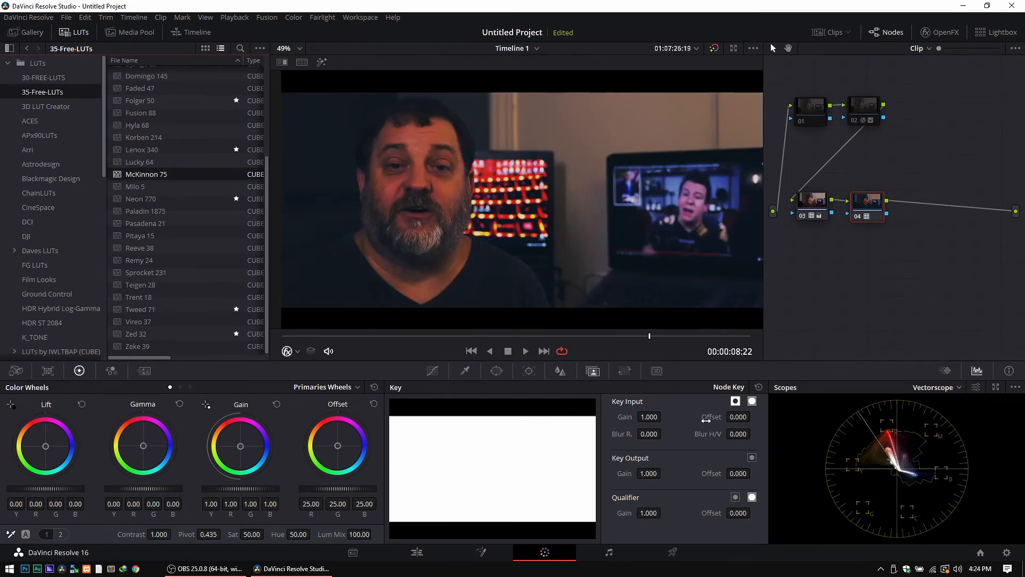
pyautogui.click(650, 473)
pyautogui.write('0.5')
pyautogui.press('Return')
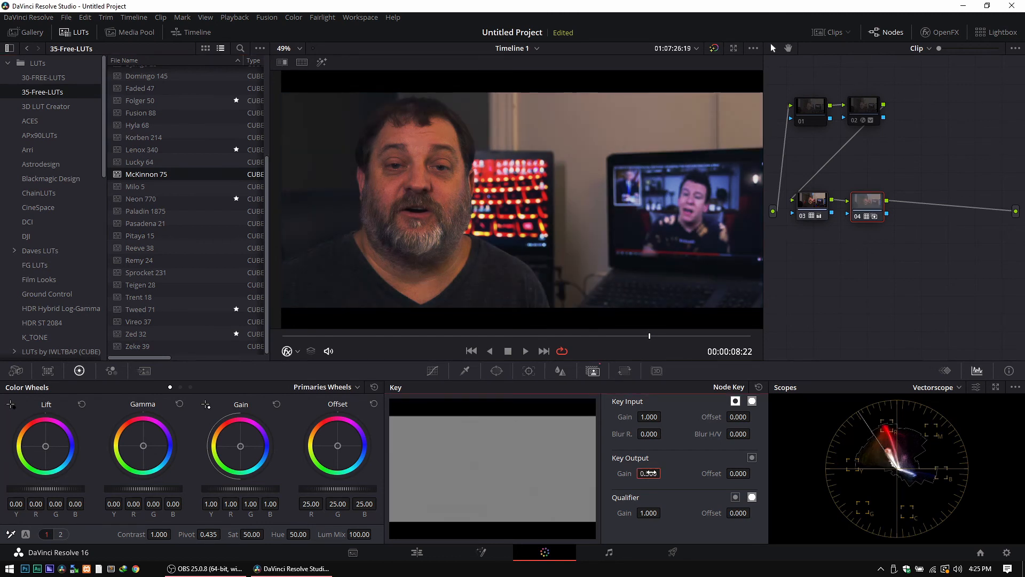
pyautogui.write('0.3')
pyautogui.press('Return')
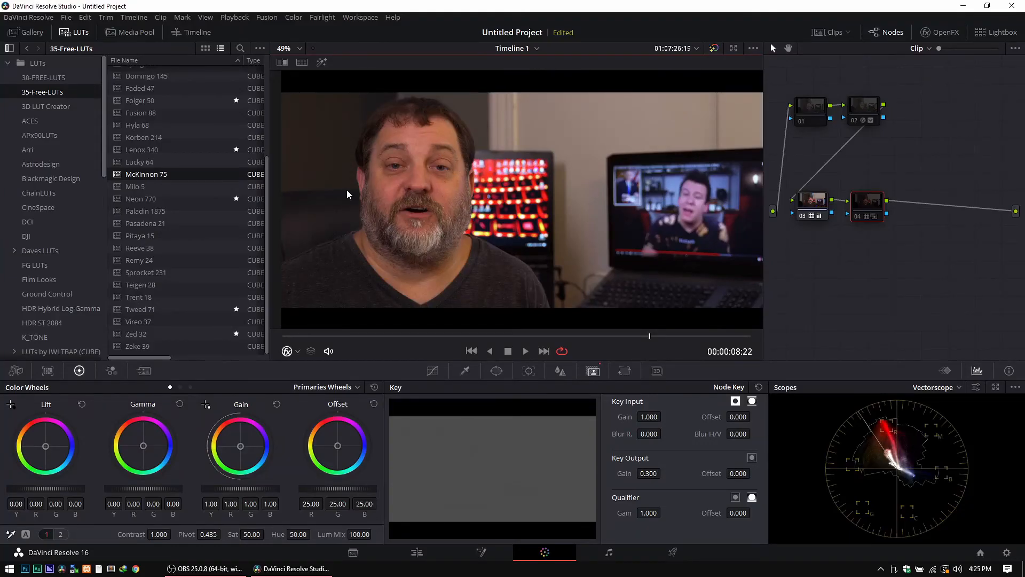
# Step: Hide the LUT browser and examine the dark background beside the face for noise at 100% and higher magnification
pyautogui.click(63, 36)
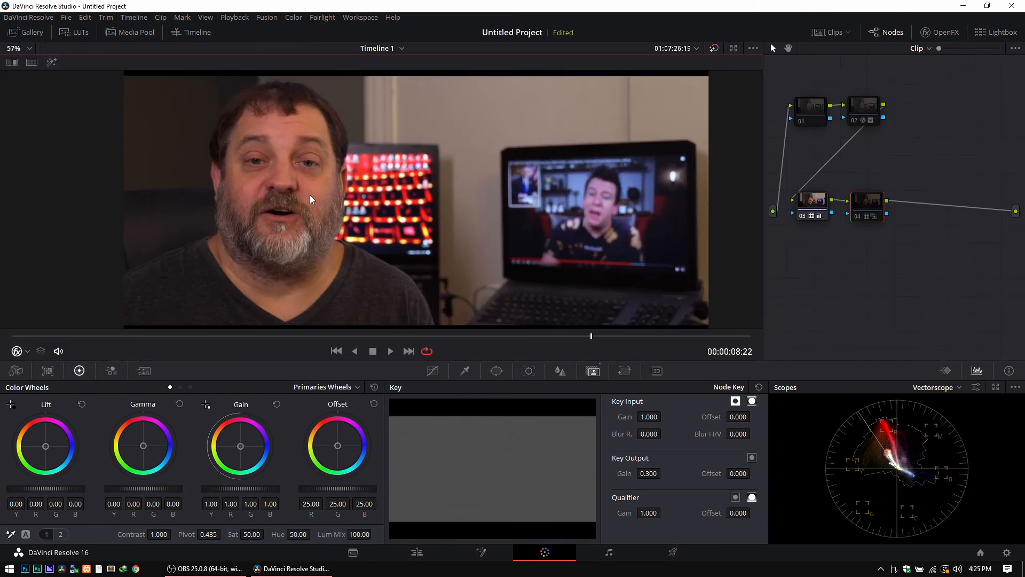
pyautogui.moveTo(280, 192); pyautogui.dragTo(383, 203)
pyautogui.click(28, 49)
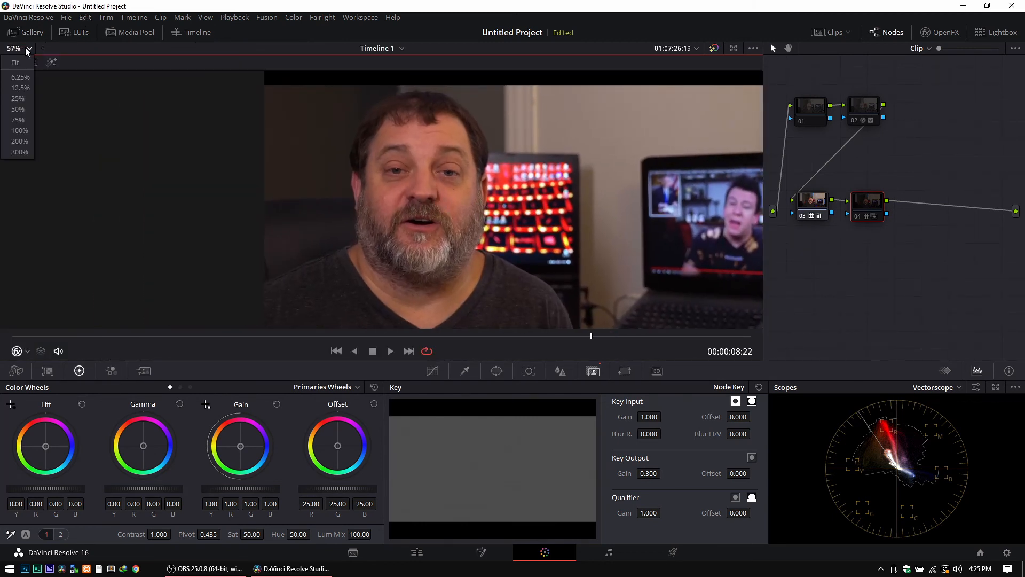
pyautogui.click(19, 131)
pyautogui.moveTo(190, 157); pyautogui.dragTo(353, 229)
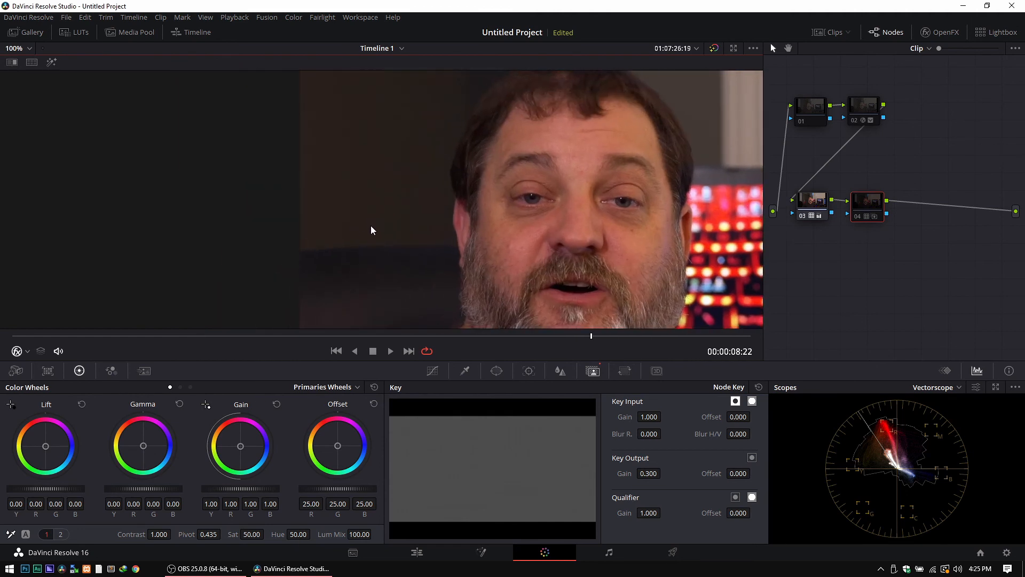
pyautogui.scroll(5, 371, 229)
pyautogui.scroll(2, 416, 196)
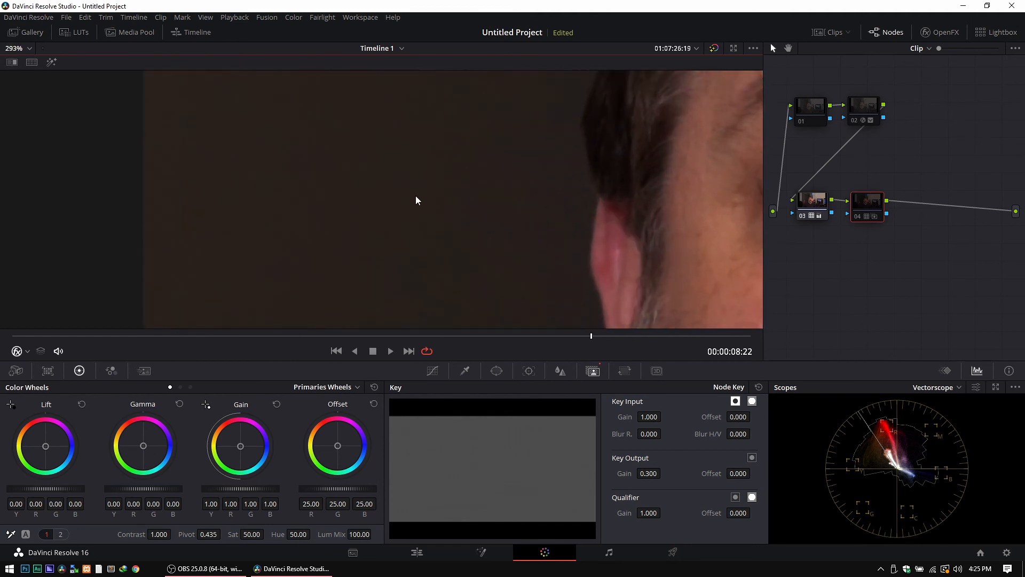
pyautogui.scroll(-3, 416, 195)
pyautogui.moveTo(415, 180); pyautogui.dragTo(401, 145)
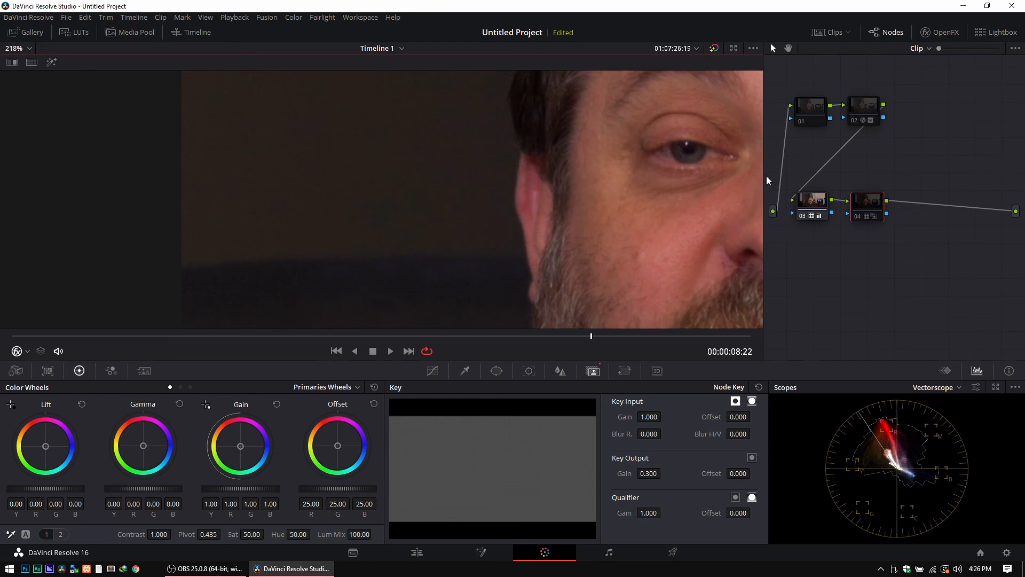
# Step: Insert a serial node ahead of node 03 and place it between the upper and lower node rows
pyautogui.moveTo(805, 211); pyautogui.dragTo(829, 225)
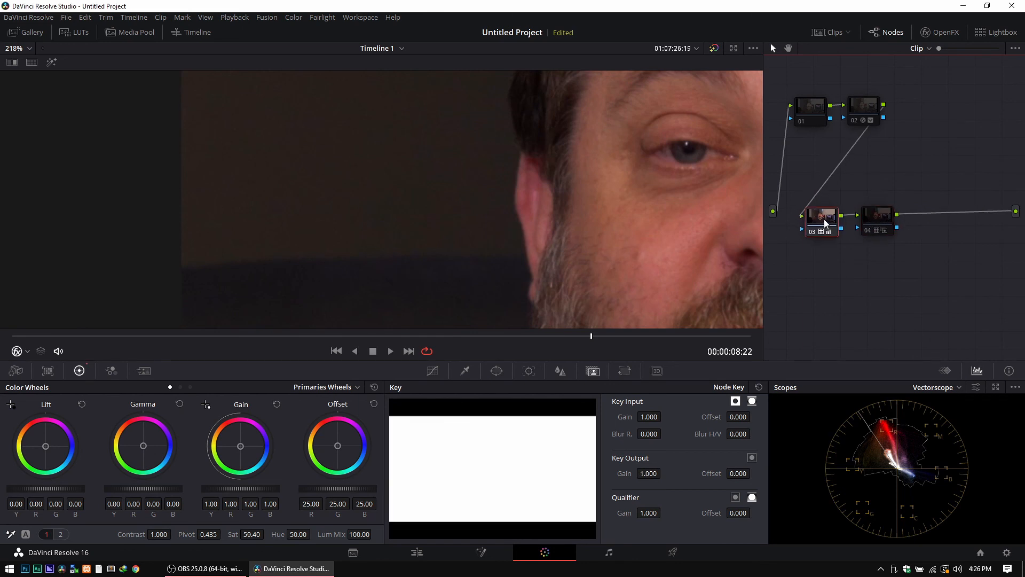
pyautogui.hotkey('shift', 's')
pyautogui.moveTo(826, 255); pyautogui.dragTo(823, 174)
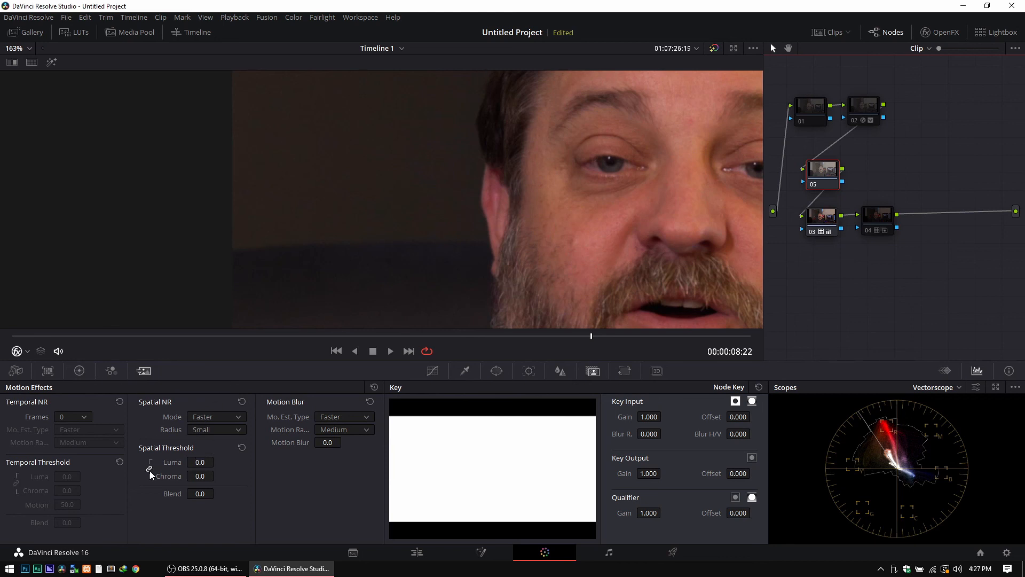
# Step: Unlink node 05's spatial luma and chroma thresholds, try an extreme luma value and return it to 0
pyautogui.moveTo(366, 200)
pyautogui.mouseDown()
pyautogui.moveTo(367, 216)
pyautogui.moveTo(361, 208)
pyautogui.mouseUp()
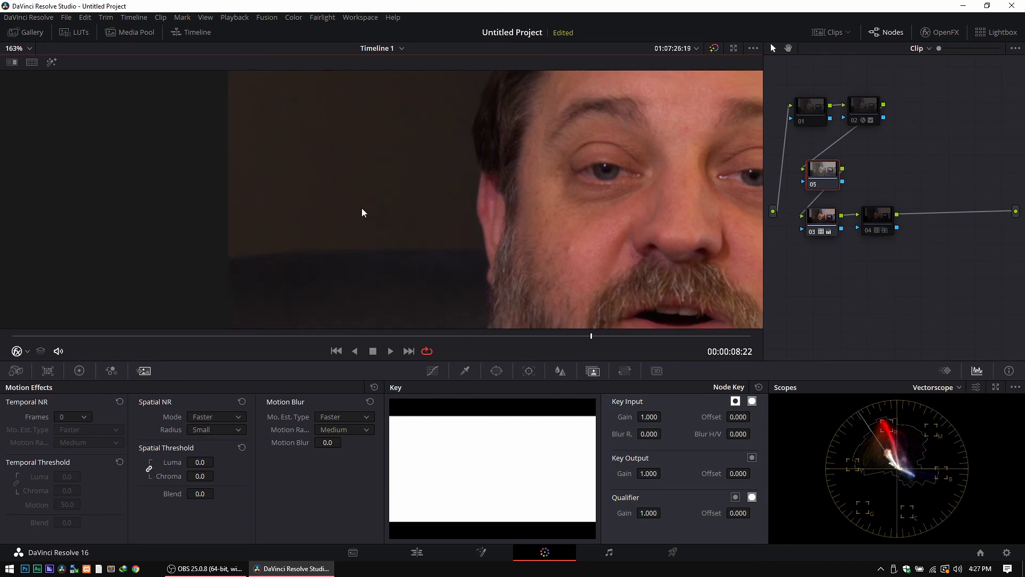
pyautogui.click(149, 469)
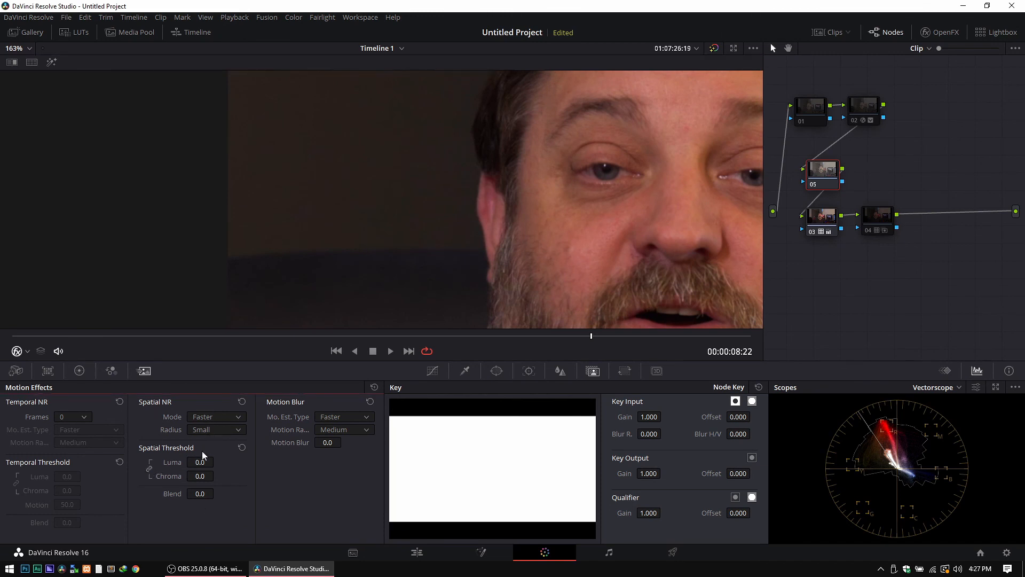
pyautogui.moveTo(197, 462); pyautogui.dragTo(217, 461)
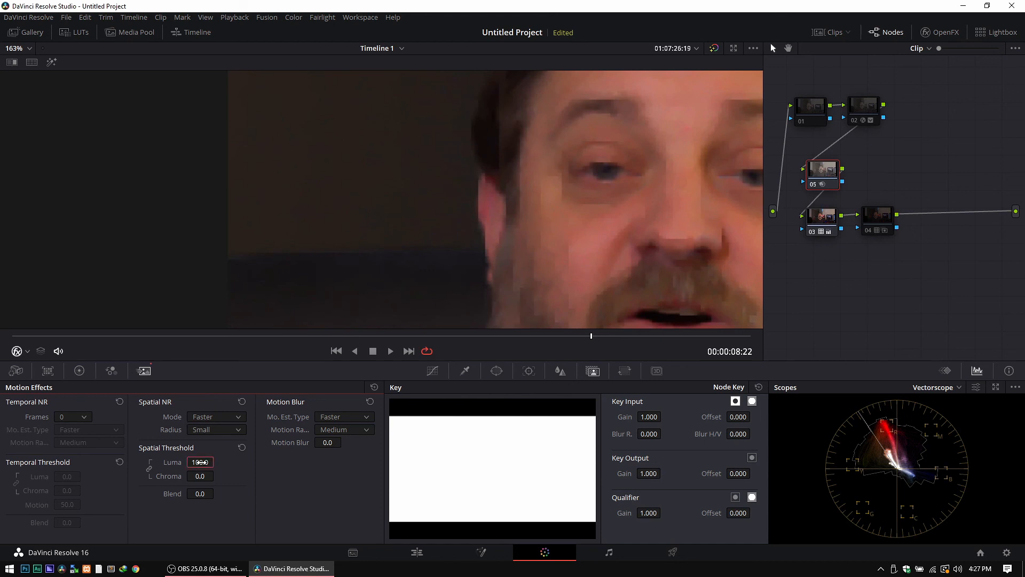
pyautogui.moveTo(201, 462)
pyautogui.mouseDown()
pyautogui.moveTo(181, 463)
pyautogui.moveTo(187, 455)
pyautogui.mouseUp()
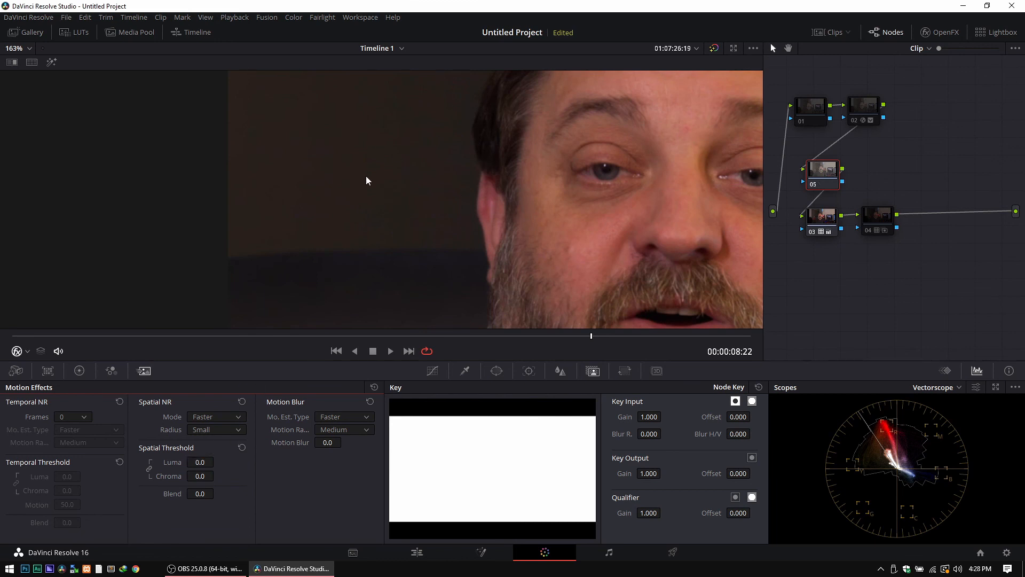
# Step: Try low spatial luma threshold values on node 05 against the dark background and settle on 2.8
pyautogui.scroll(4, 337, 214)
pyautogui.scroll(2, 342, 210)
pyautogui.scroll(-2, 345, 208)
pyautogui.moveTo(398, 241); pyautogui.dragTo(453, 172)
pyautogui.click(200, 462)
pyautogui.write('3')
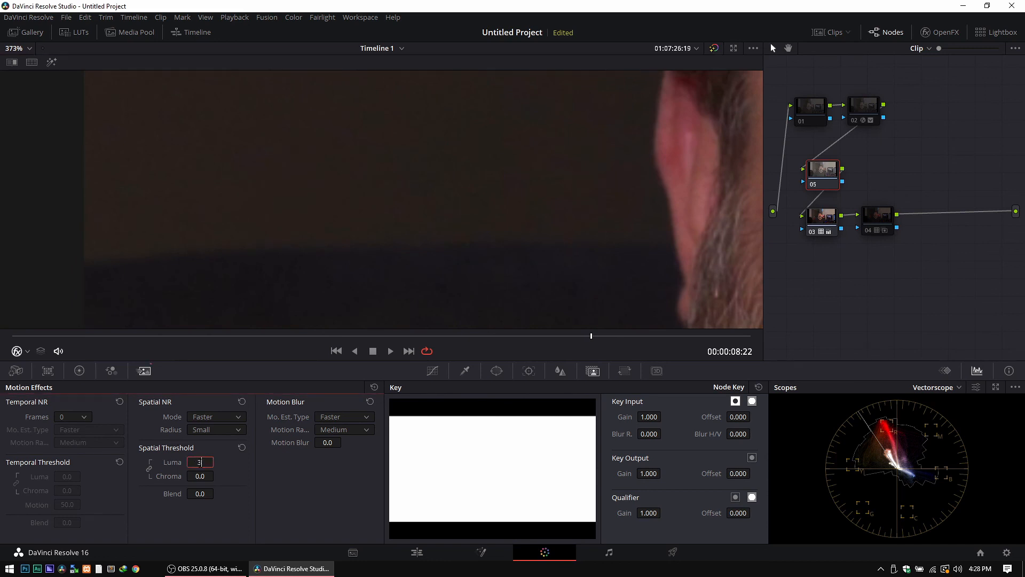
pyautogui.press('BackSpace')
pyautogui.write('1')
pyautogui.press('Escape')
pyautogui.moveTo(203, 465); pyautogui.dragTo(214, 465)
pyautogui.moveTo(203, 464); pyautogui.dragTo(208, 465)
pyautogui.write('2.4')
pyautogui.moveTo(200, 462); pyautogui.dragTo(194, 464)
pyautogui.write('2.6')
# Step: Examine the noise reduction's effect on the face and background at several magnifications
pyautogui.scroll(-6, 321, 242)
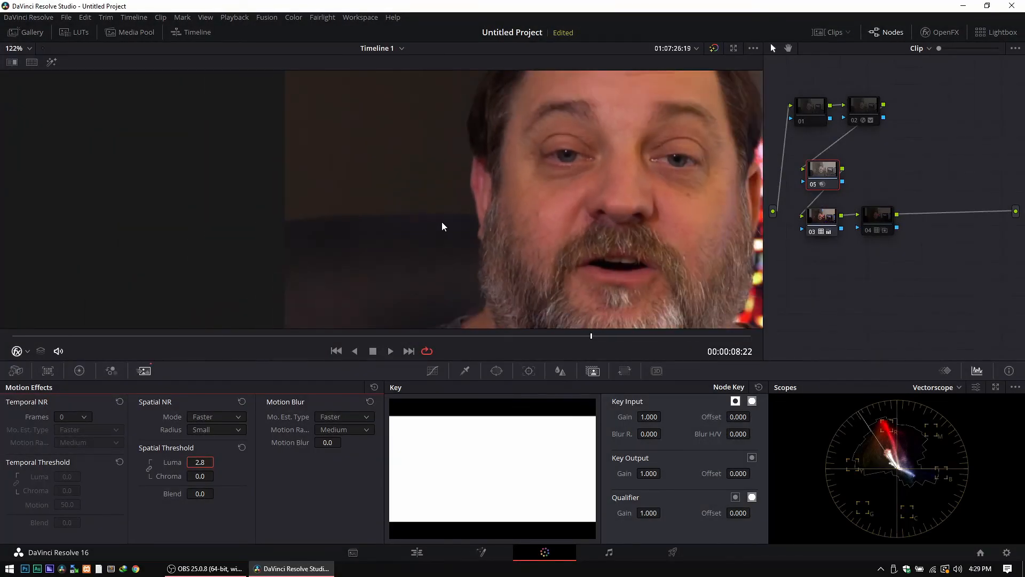
pyautogui.scroll(-4, 442, 222)
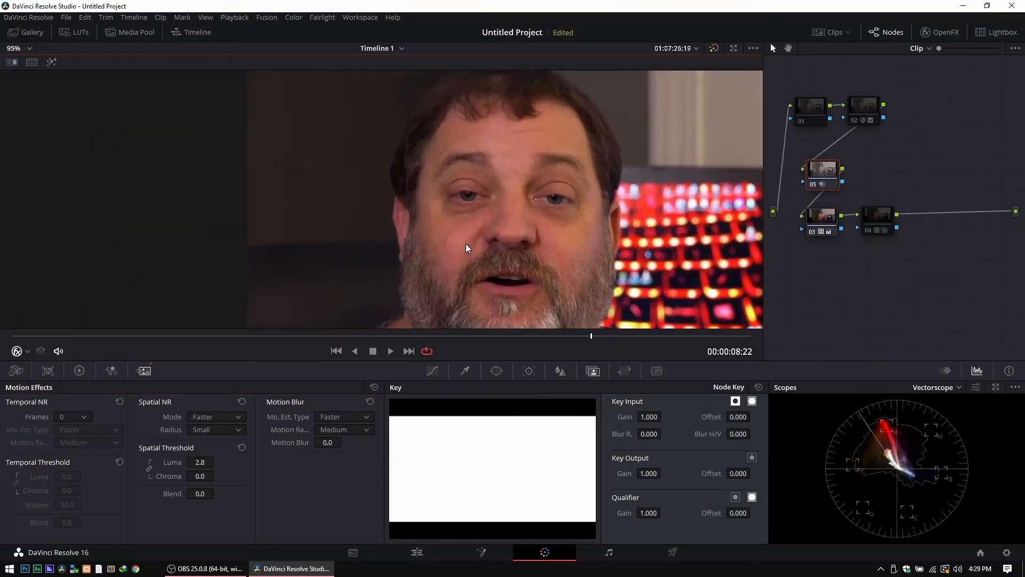
pyautogui.scroll(6, 466, 244)
pyautogui.moveTo(533, 188); pyautogui.dragTo(284, 220)
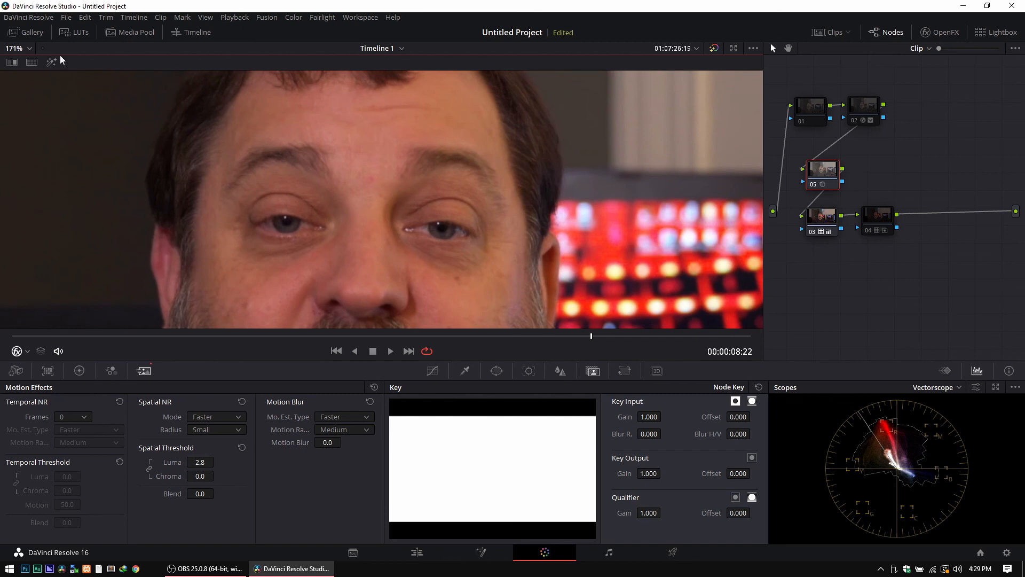
# Step: Add a serial node after noise-reduction node 05 and bring up its blur and sharpen controls
pyautogui.click(28, 48)
pyautogui.click(20, 130)
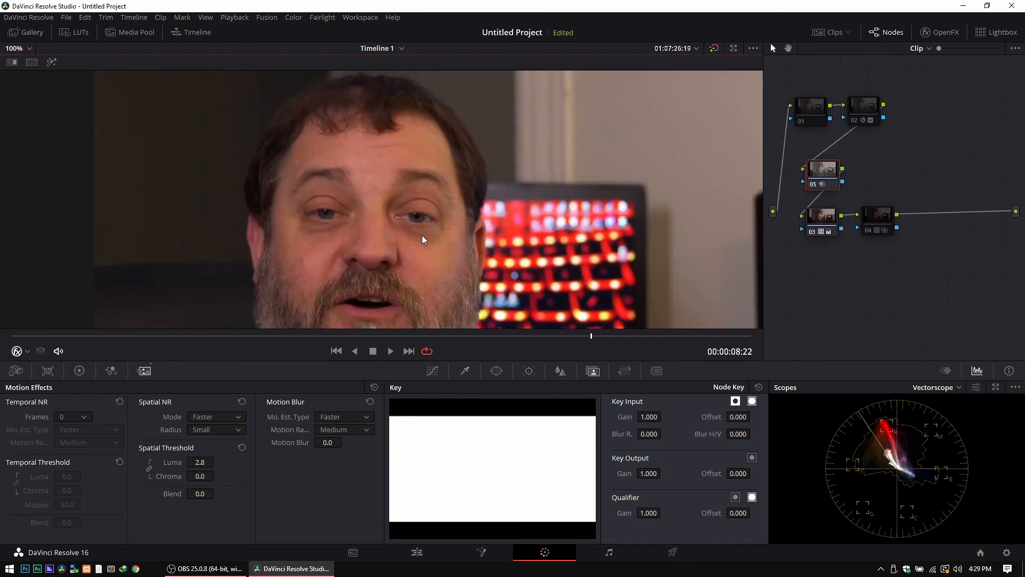
pyautogui.click(813, 185)
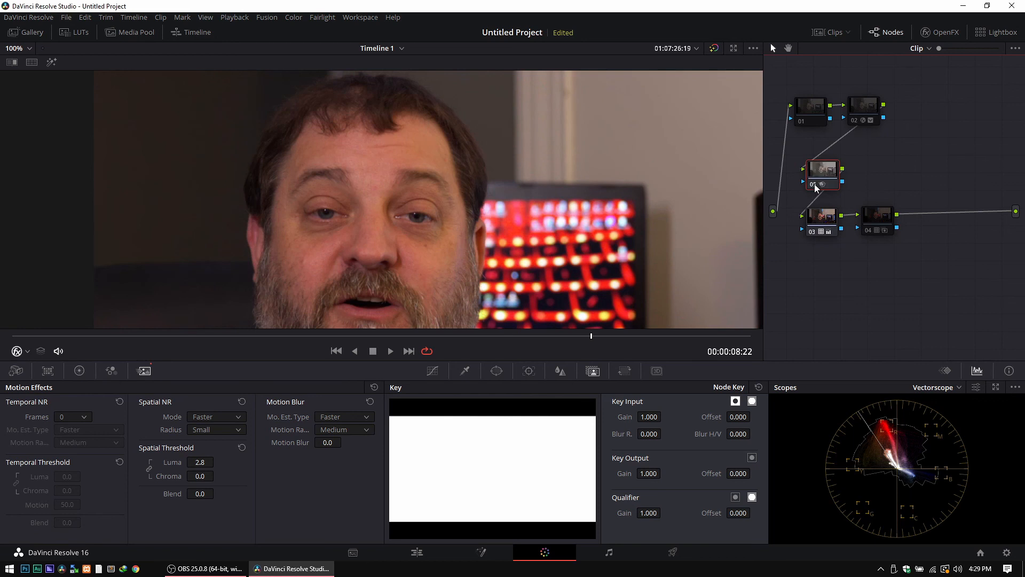
pyautogui.moveTo(824, 181); pyautogui.dragTo(826, 180)
pyautogui.hotkey('alt', 's')
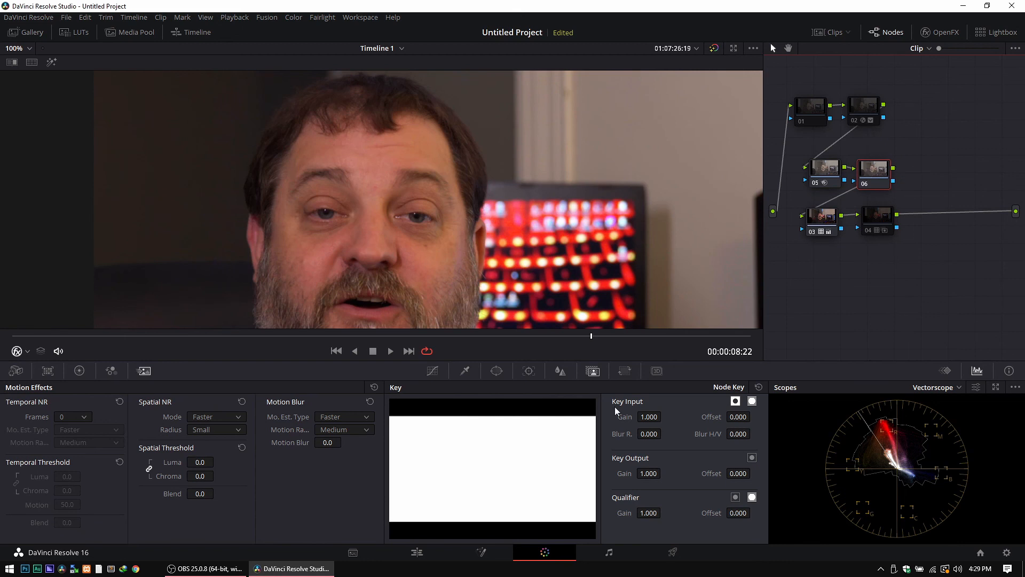
pyautogui.click(556, 372)
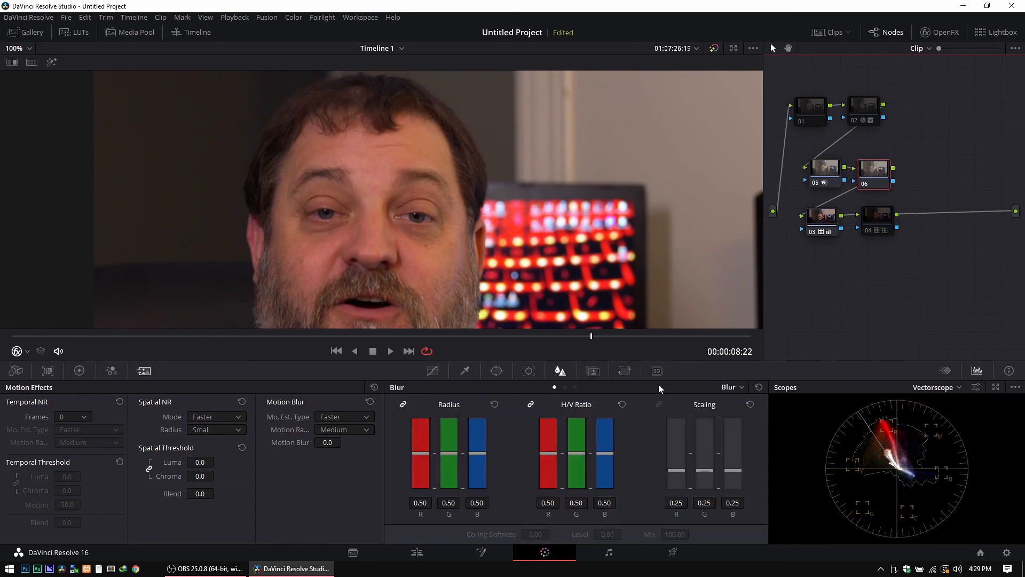
# Step: Try extreme sharpening on node 06 with the linked RGB blur radius at 0.00, and reset the radius
pyautogui.moveTo(475, 454); pyautogui.dragTo(467, 543)
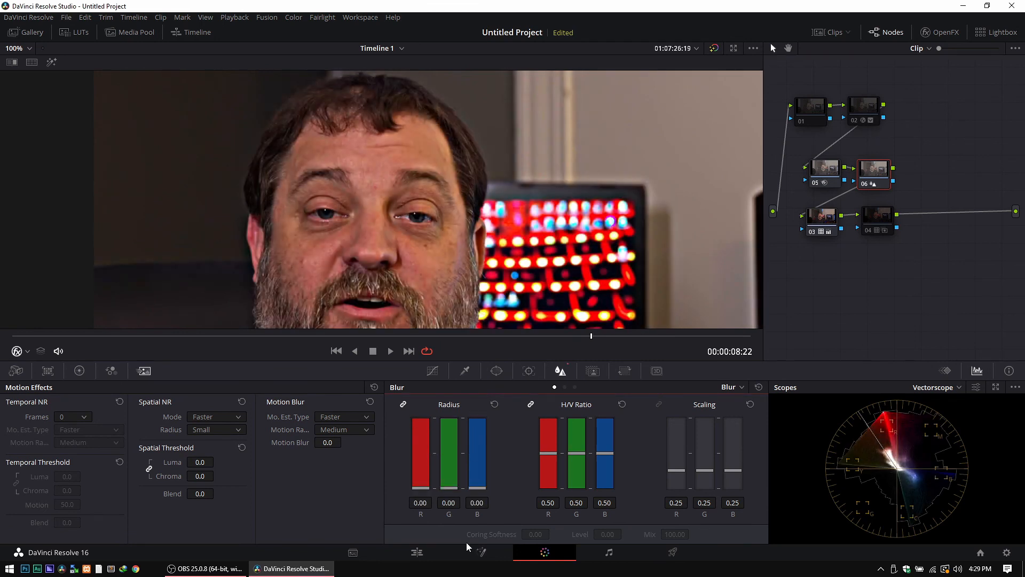
pyautogui.moveTo(474, 570)
pyautogui.mouseDown()
pyautogui.moveTo(466, 314)
pyautogui.moveTo(472, 576)
pyautogui.mouseUp()
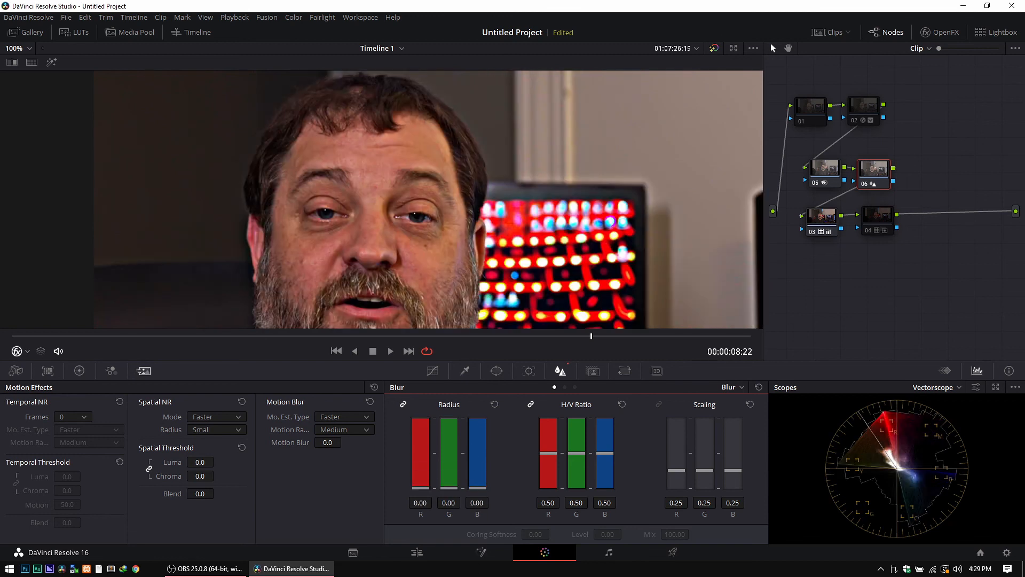
pyautogui.click(495, 405)
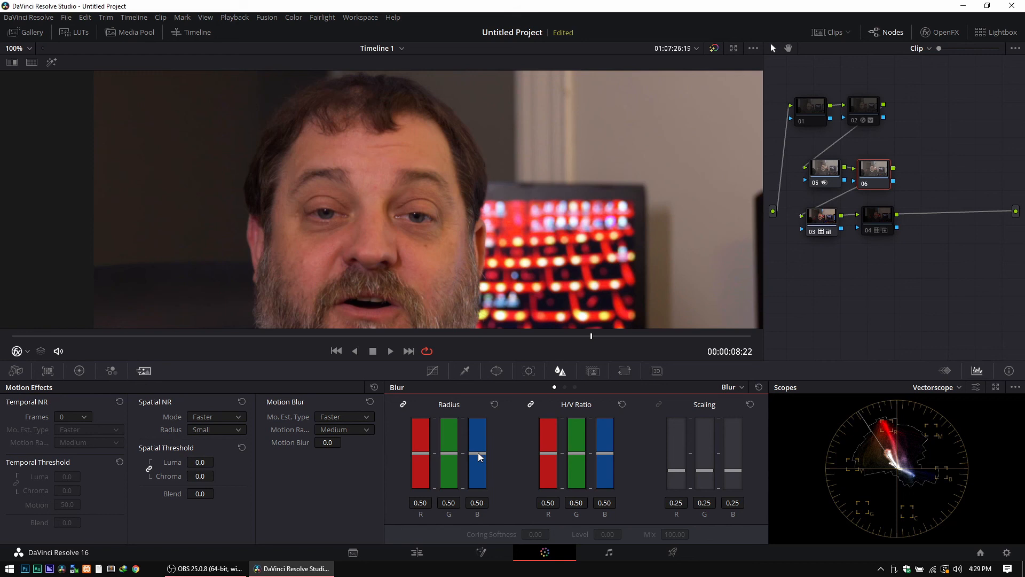
# Step: Sharpen the picture slightly on node 06 by setting the linked RGB blur radius to 0.47
pyautogui.moveTo(478, 453); pyautogui.dragTo(478, 454)
pyautogui.click(494, 404)
pyautogui.moveTo(469, 456); pyautogui.dragTo(470, 458)
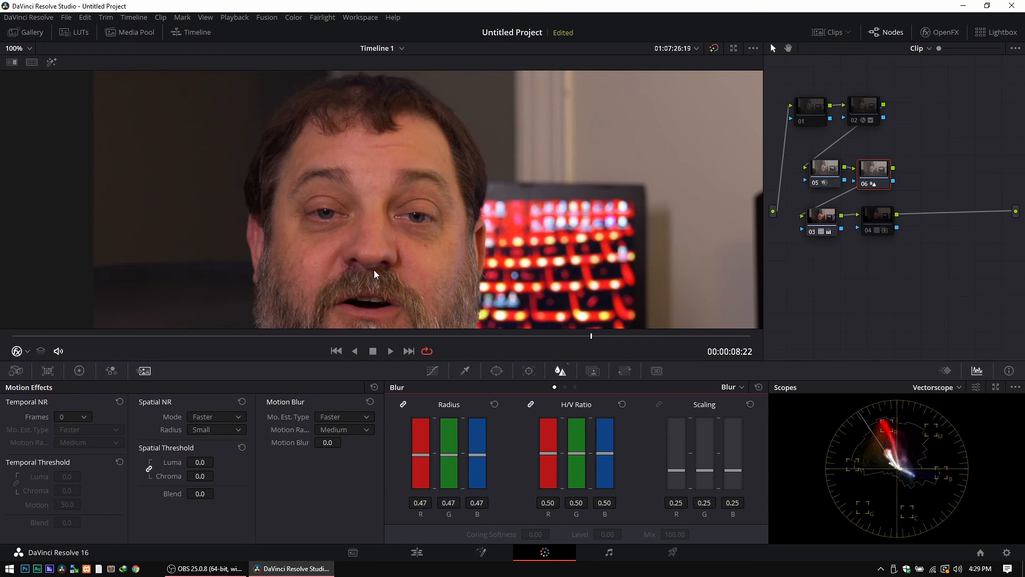